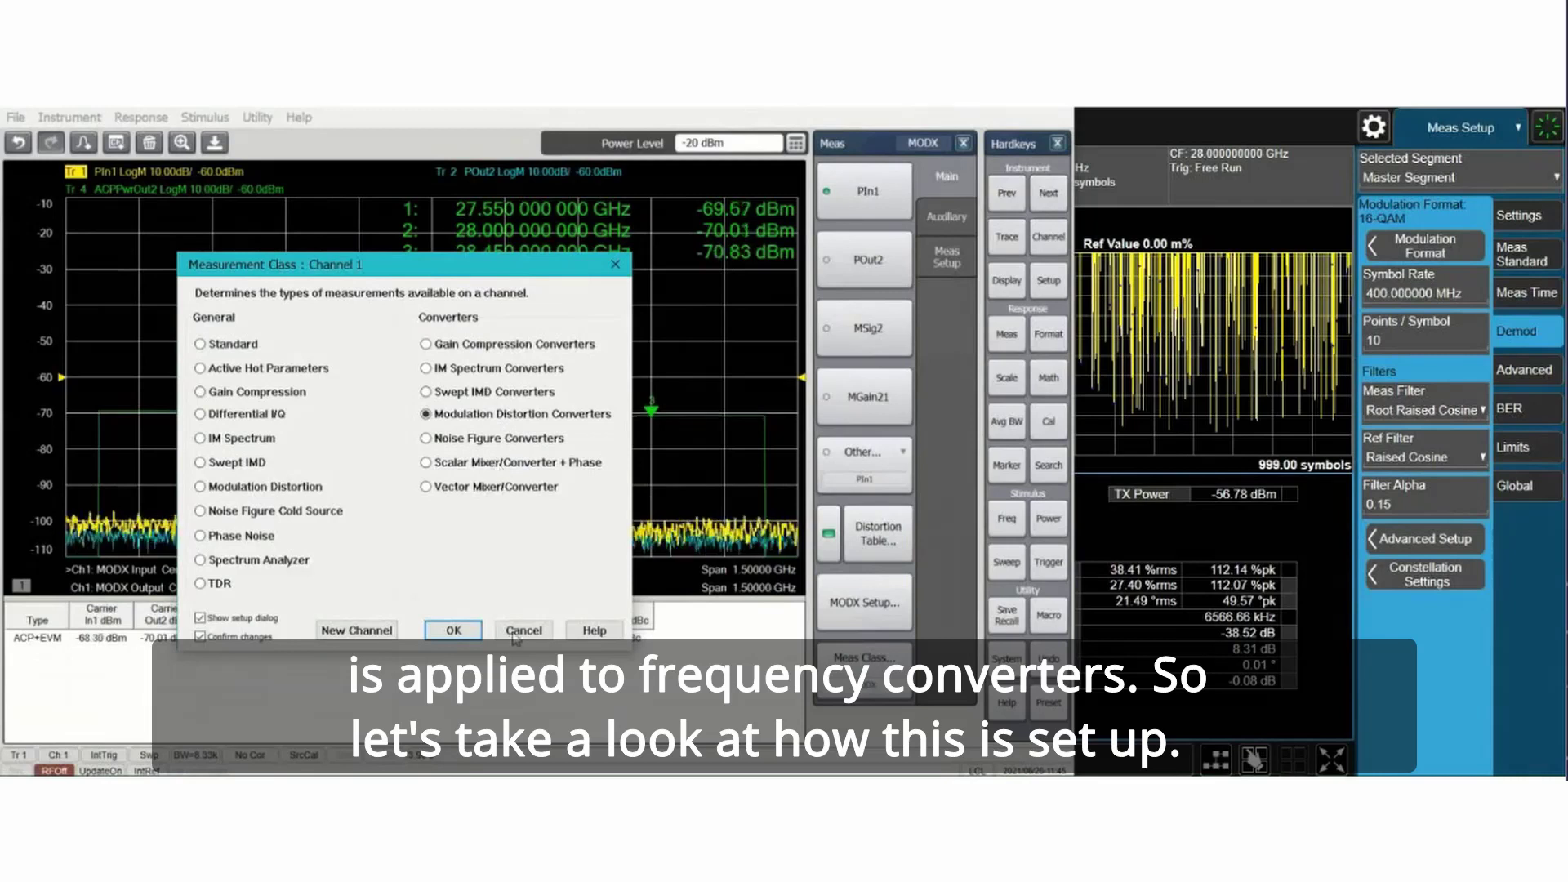
Step: Dismiss the Measurement Class dialog and bring up the MODX converter setup's RF Path, Port 1 to Port 2
left_click(521, 631)
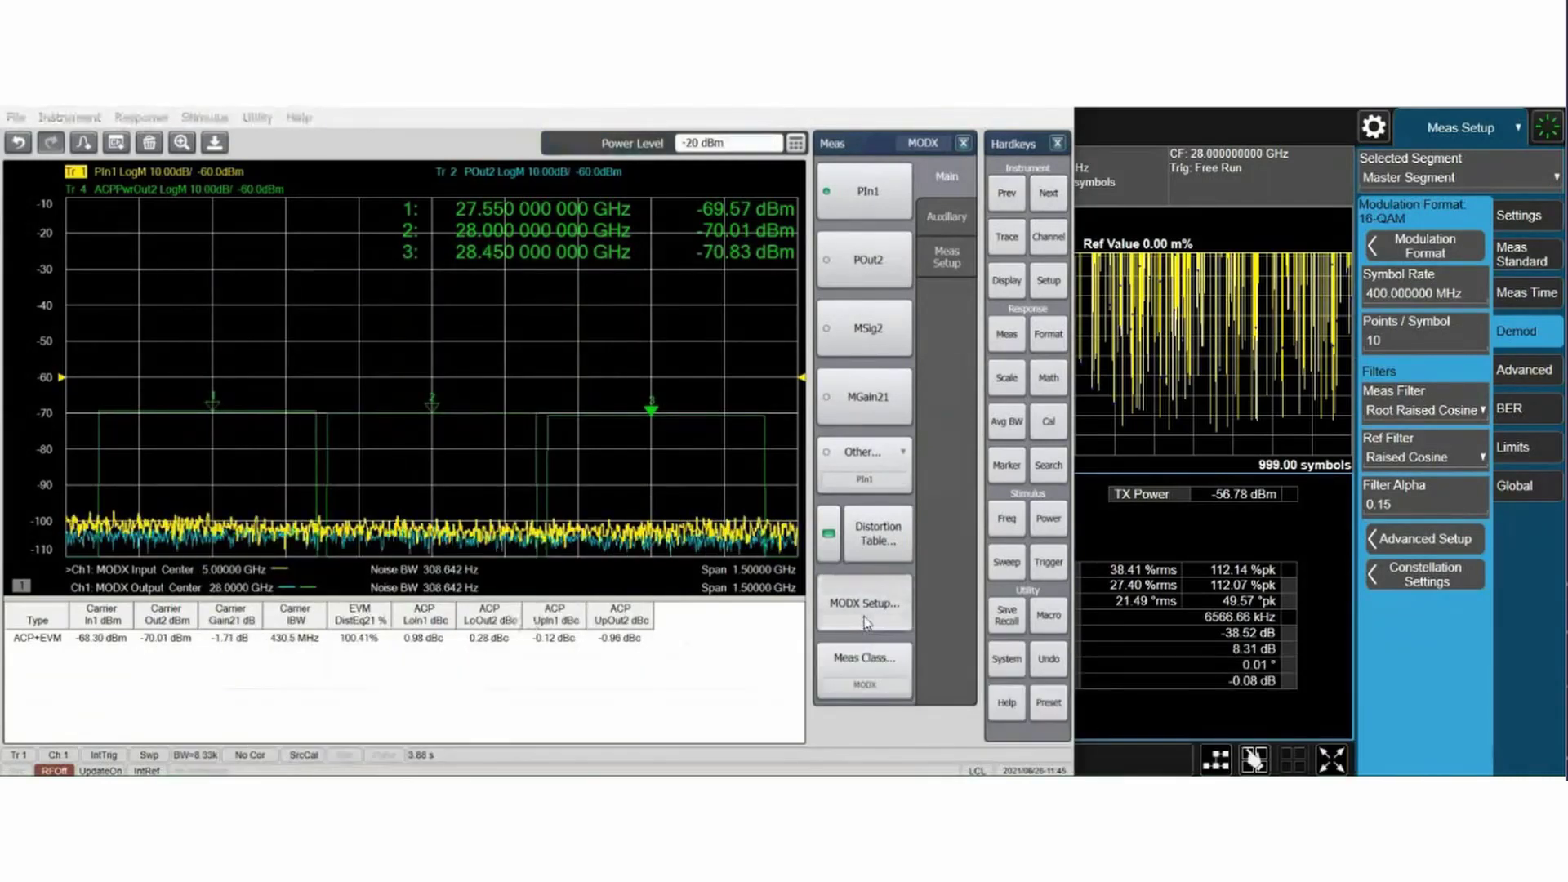
left_click(867, 623)
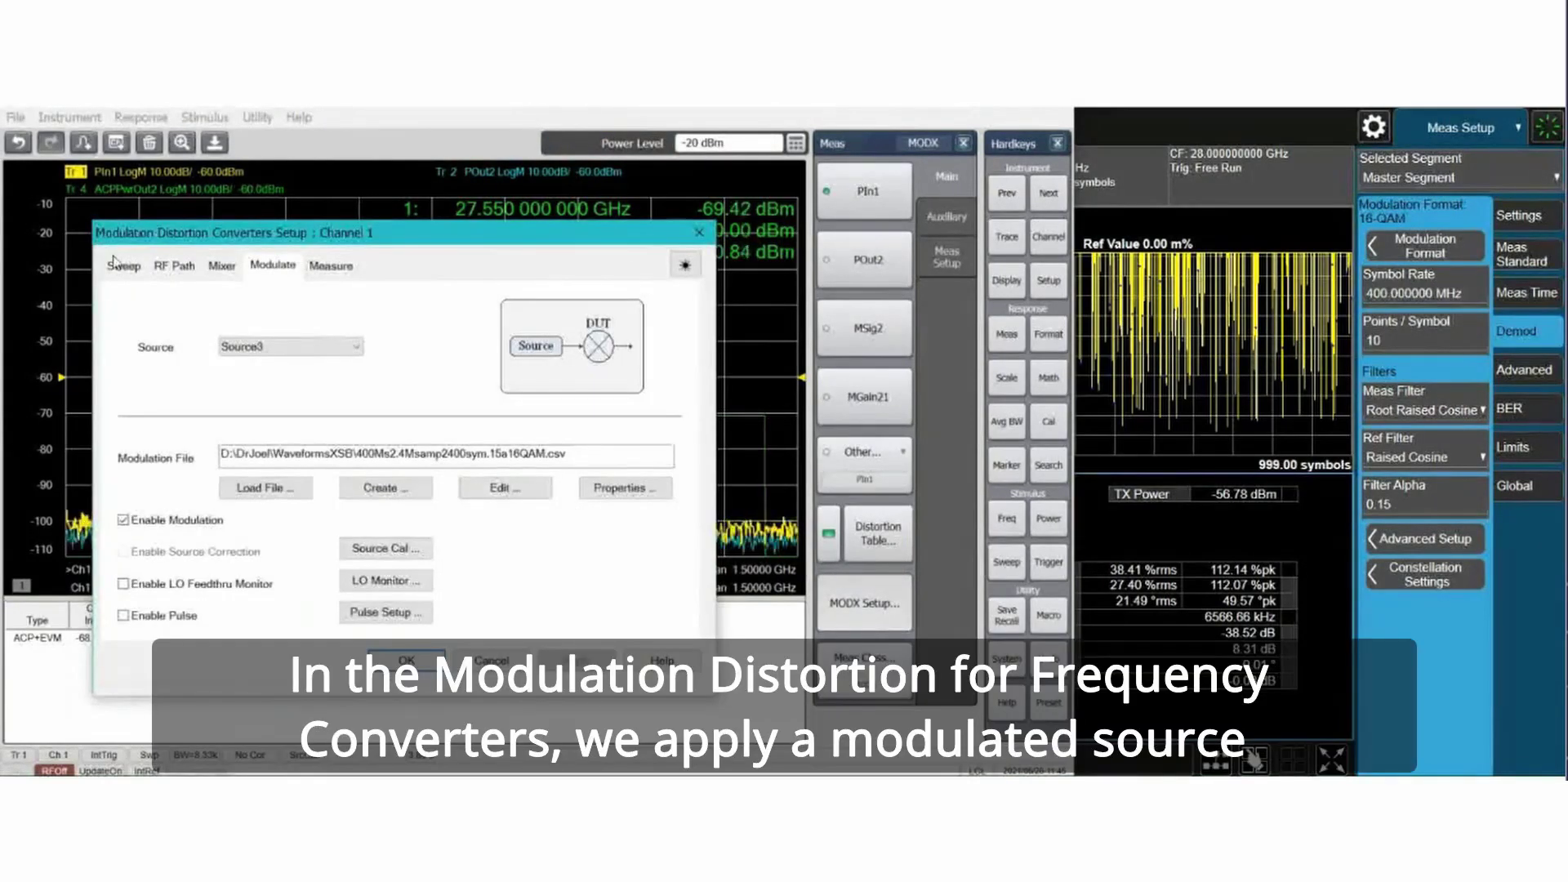
left_click(122, 268)
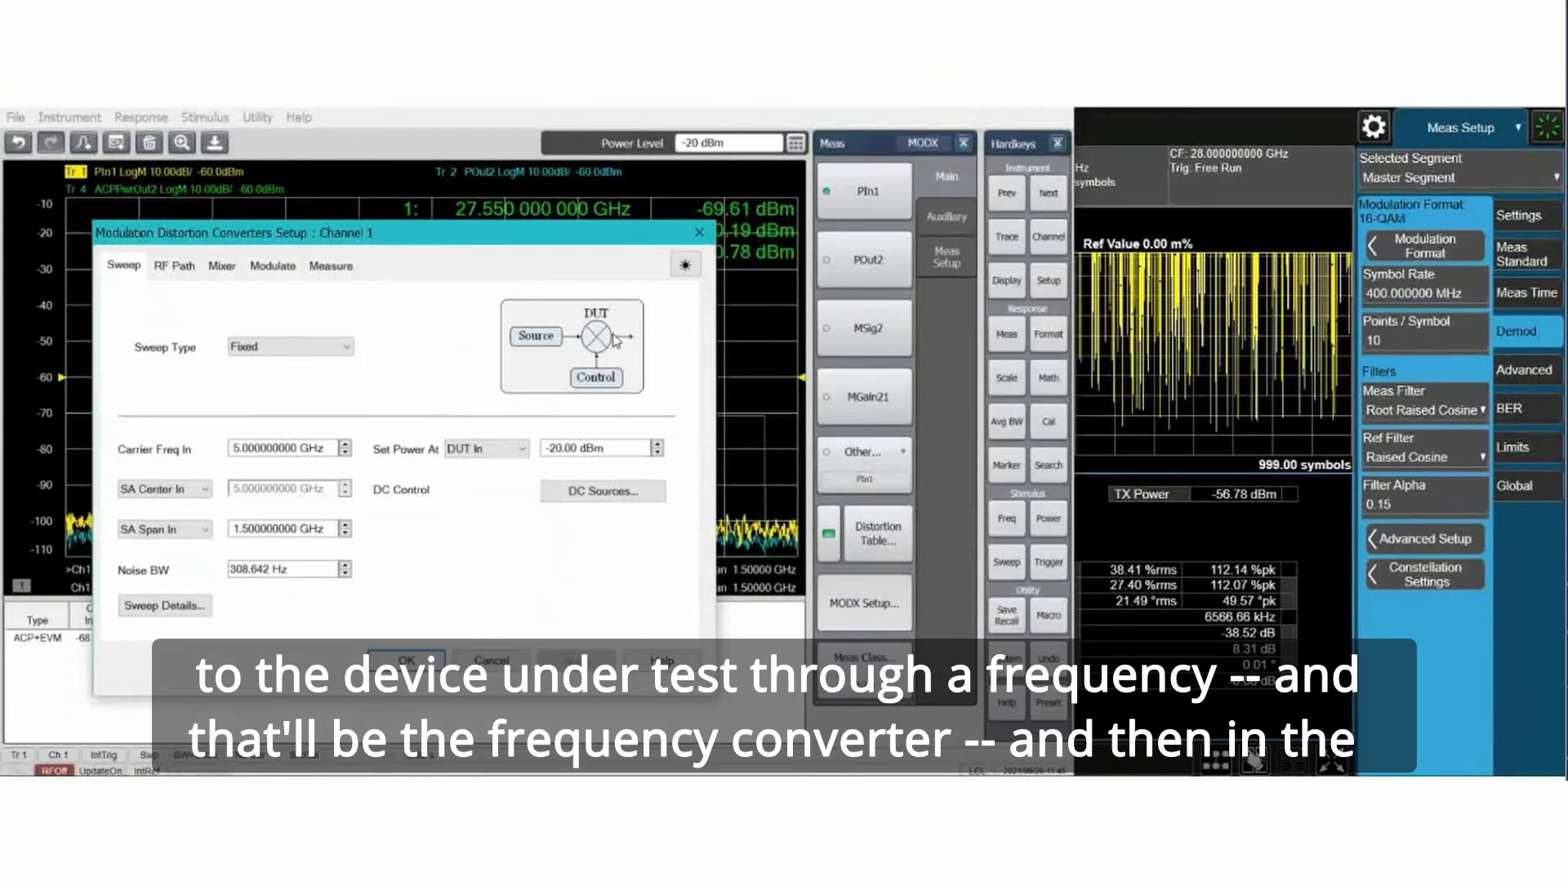
left_click(184, 267)
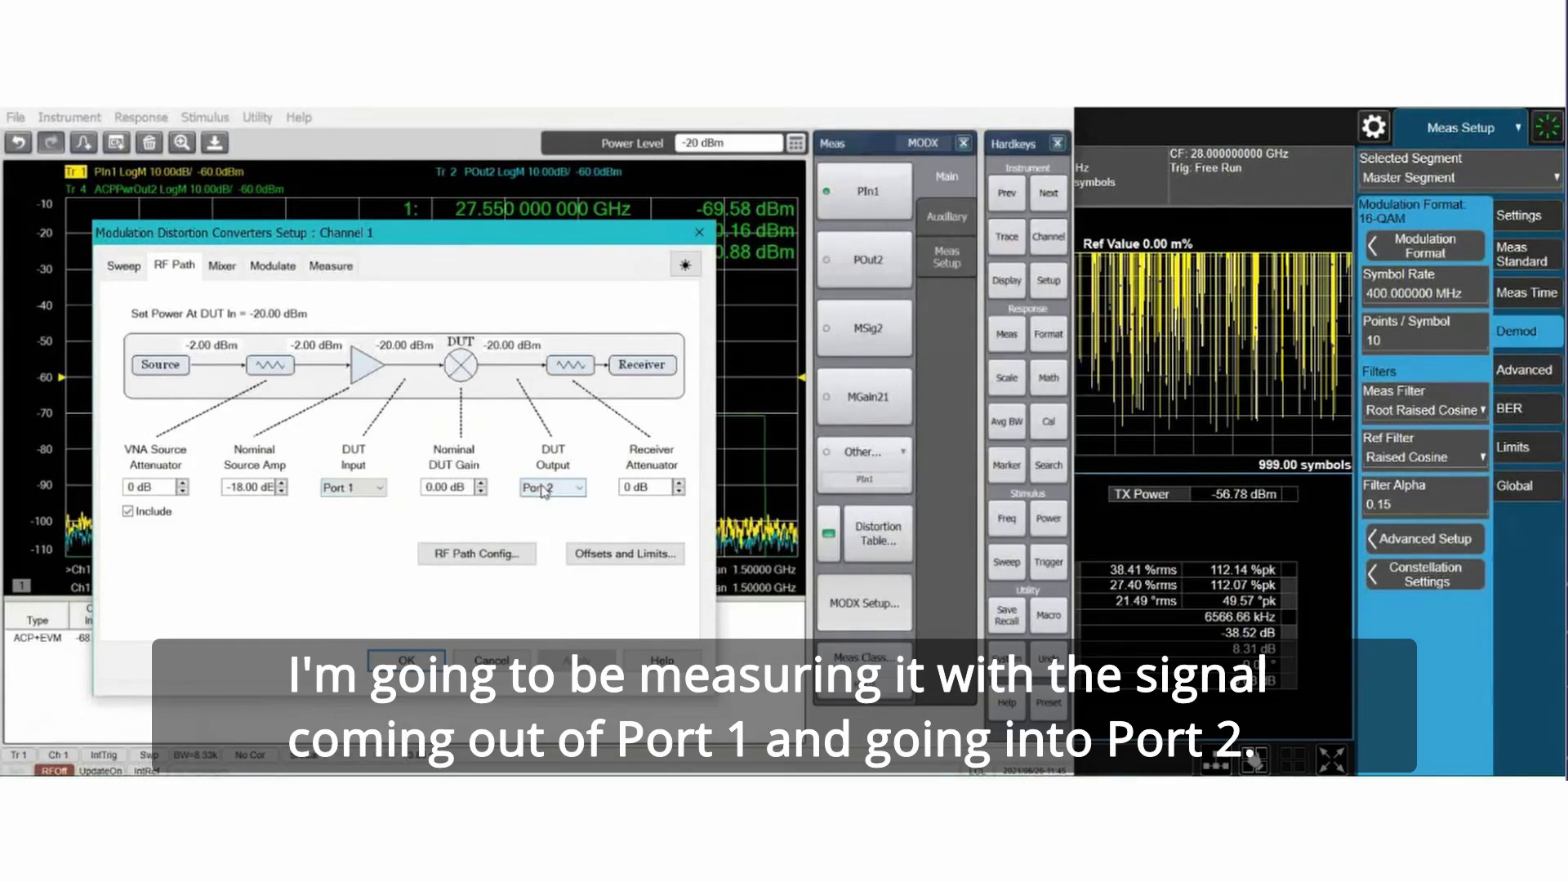
left_click(477, 554)
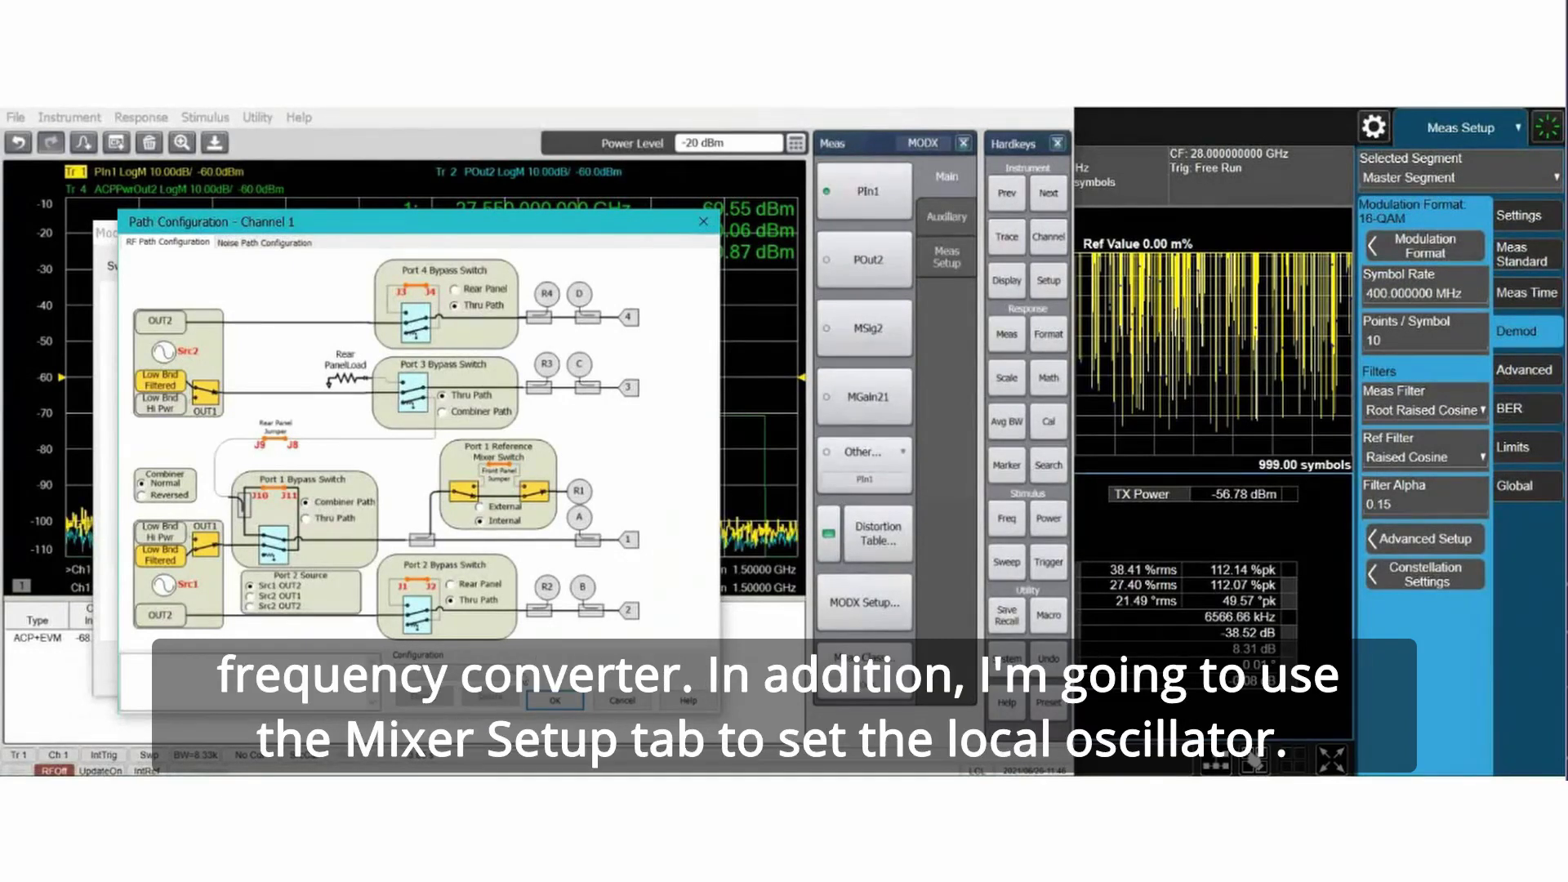
left_click(625, 704)
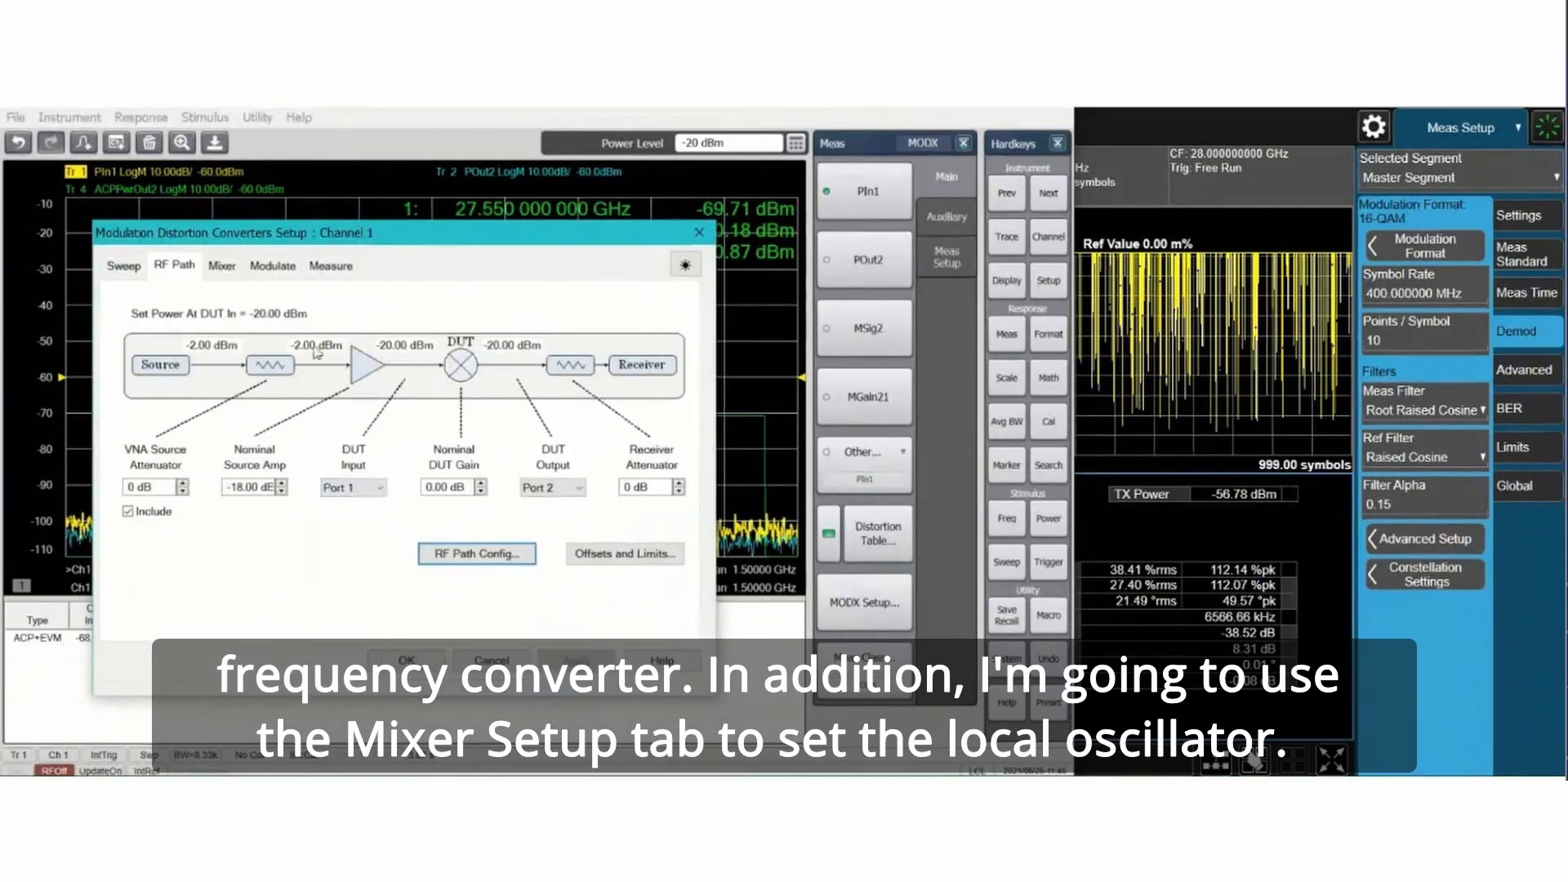
Step: Show the Mixer settings: 5 GHz input, 23 GHz LO from Port 3, 28 GHz output
left_click(225, 268)
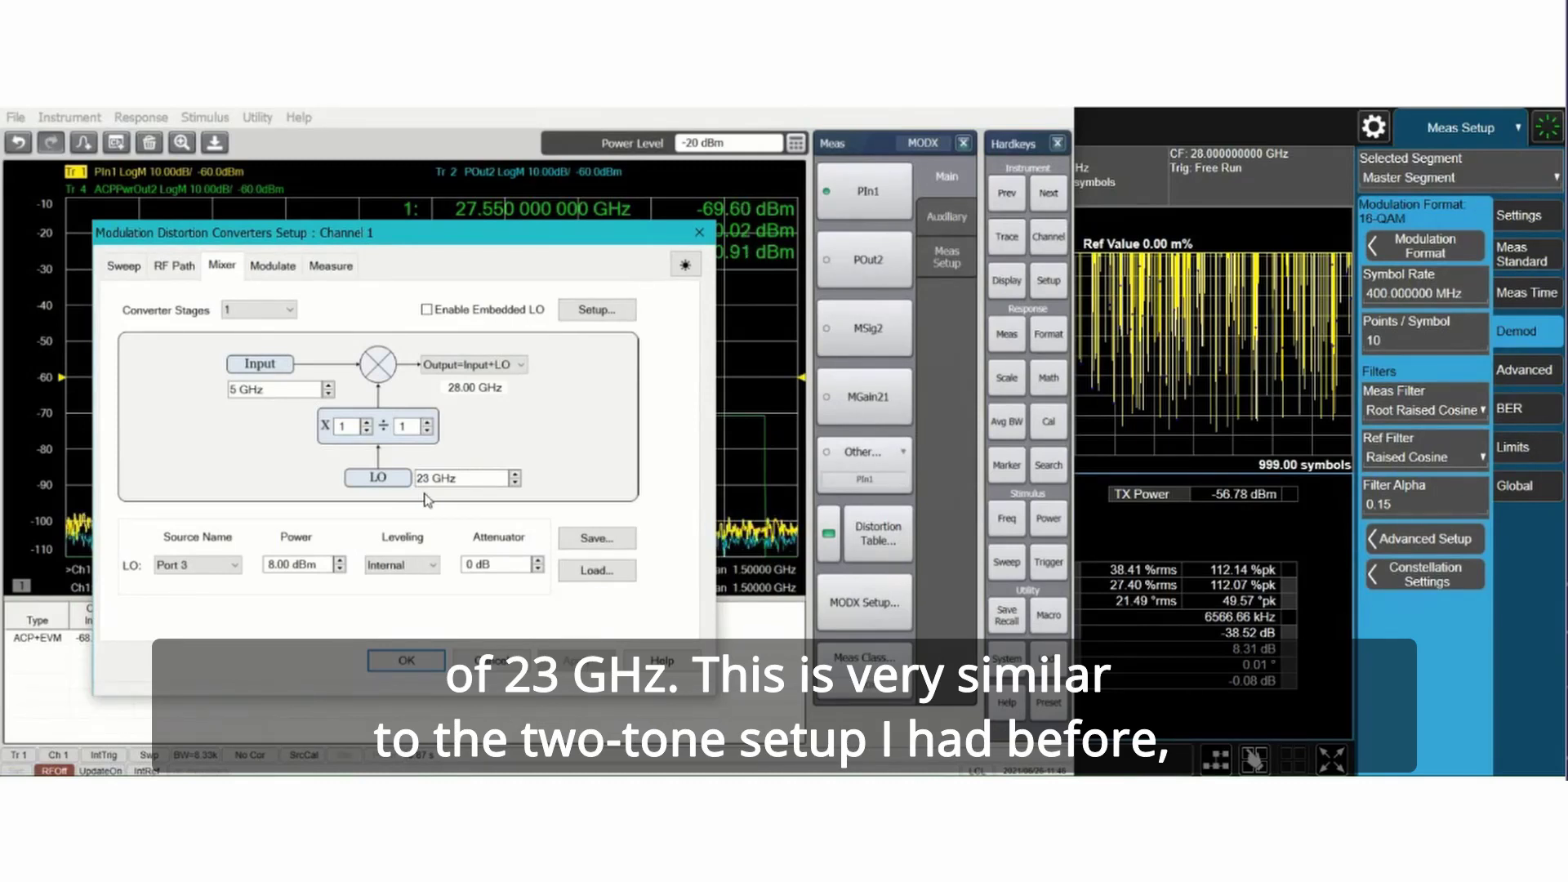
Step: Show the Modulate settings: Source3 with 400Ms2.4Msamp2400sym.15a16QAM.csv enabled
left_click(272, 266)
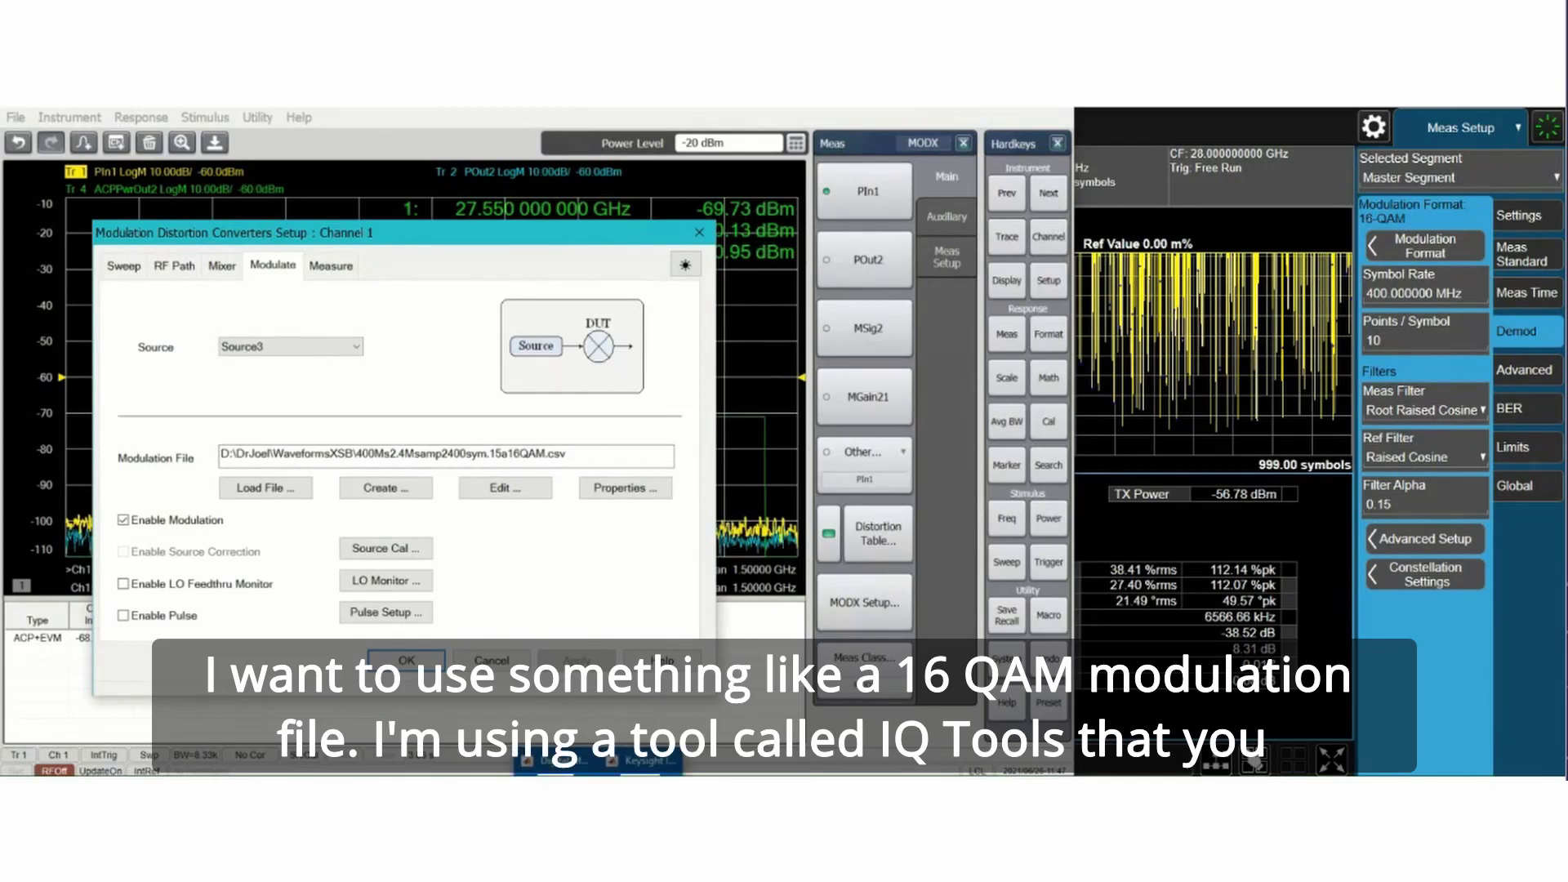
Step: In IQ Tools, review the QAM16 sample rate 2.4e9 and 14400 samples, then access the File menu
left_click(586, 757)
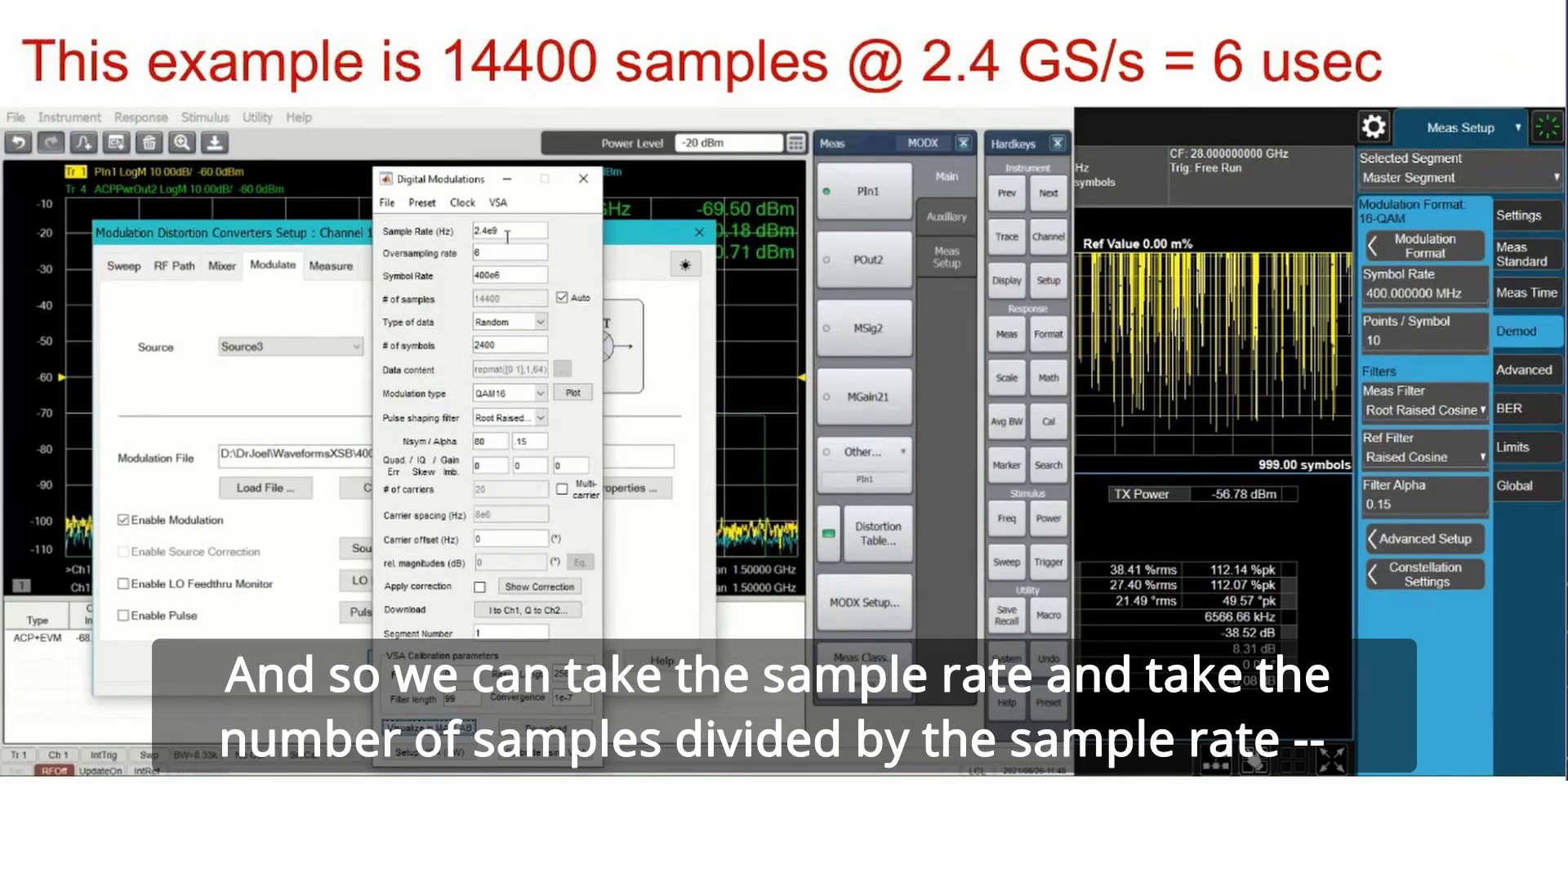
mouse_move(507, 237)
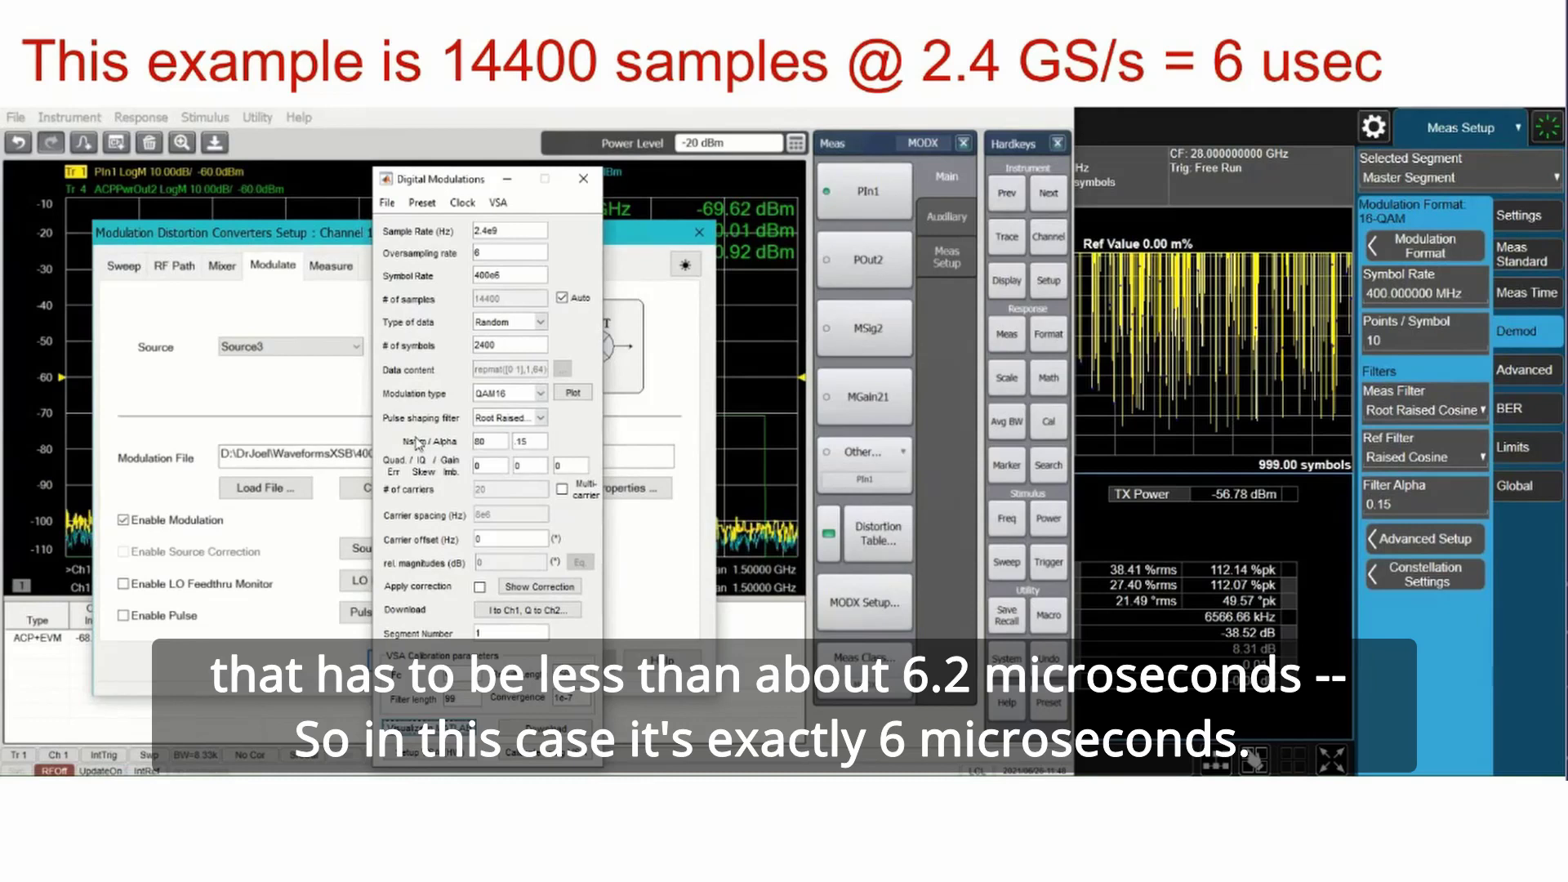
left_click(387, 202)
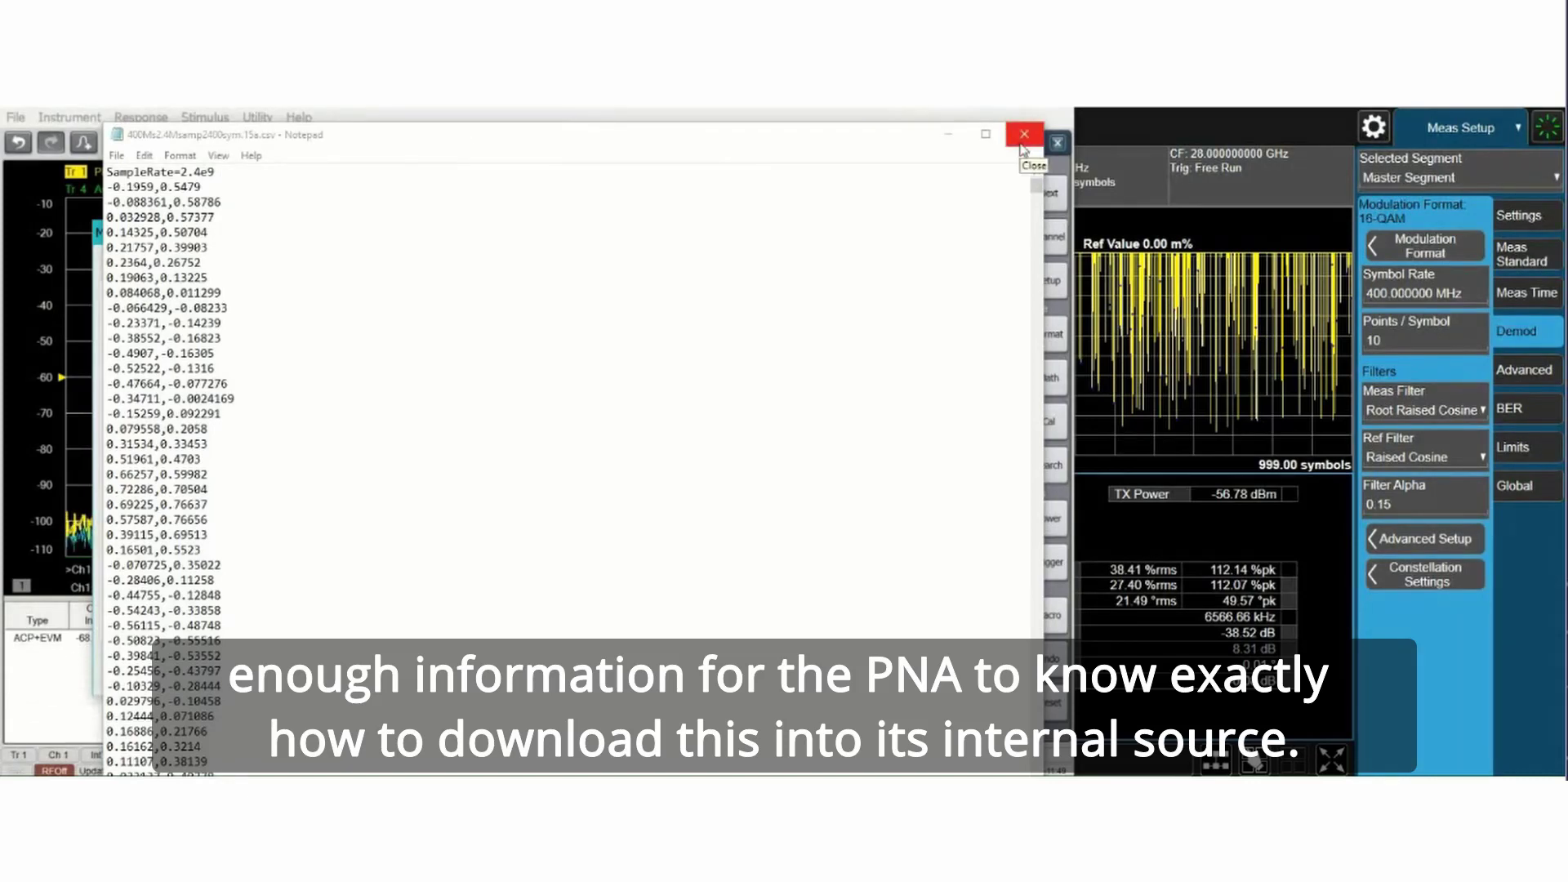
Step: Close the waveform CSV and keep ACP+EVM as the converter setup's measurement type
left_click(1023, 135)
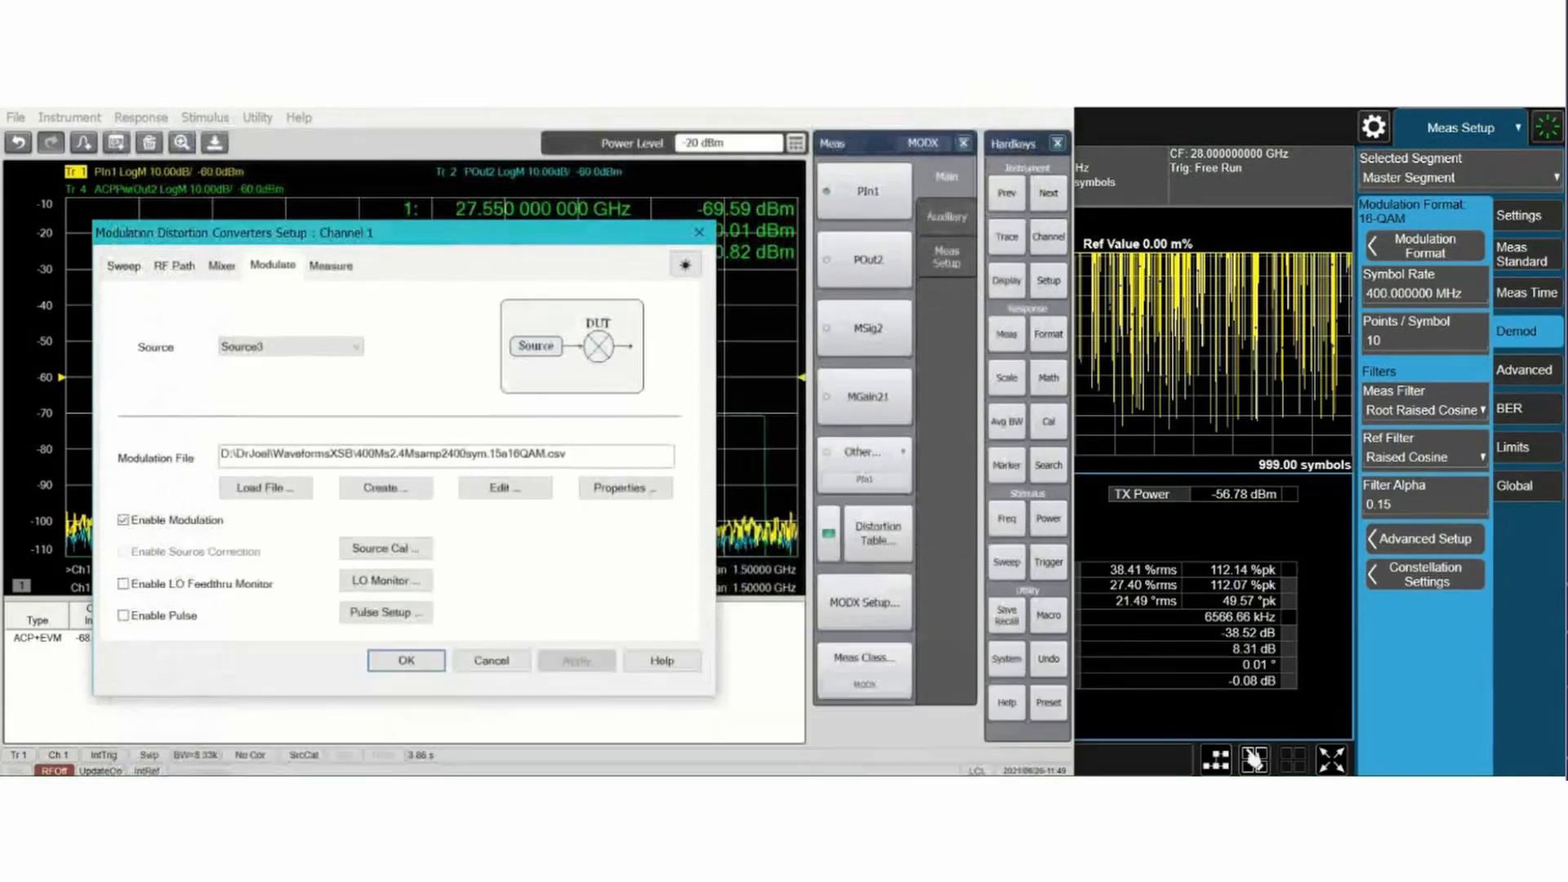
left_click(328, 267)
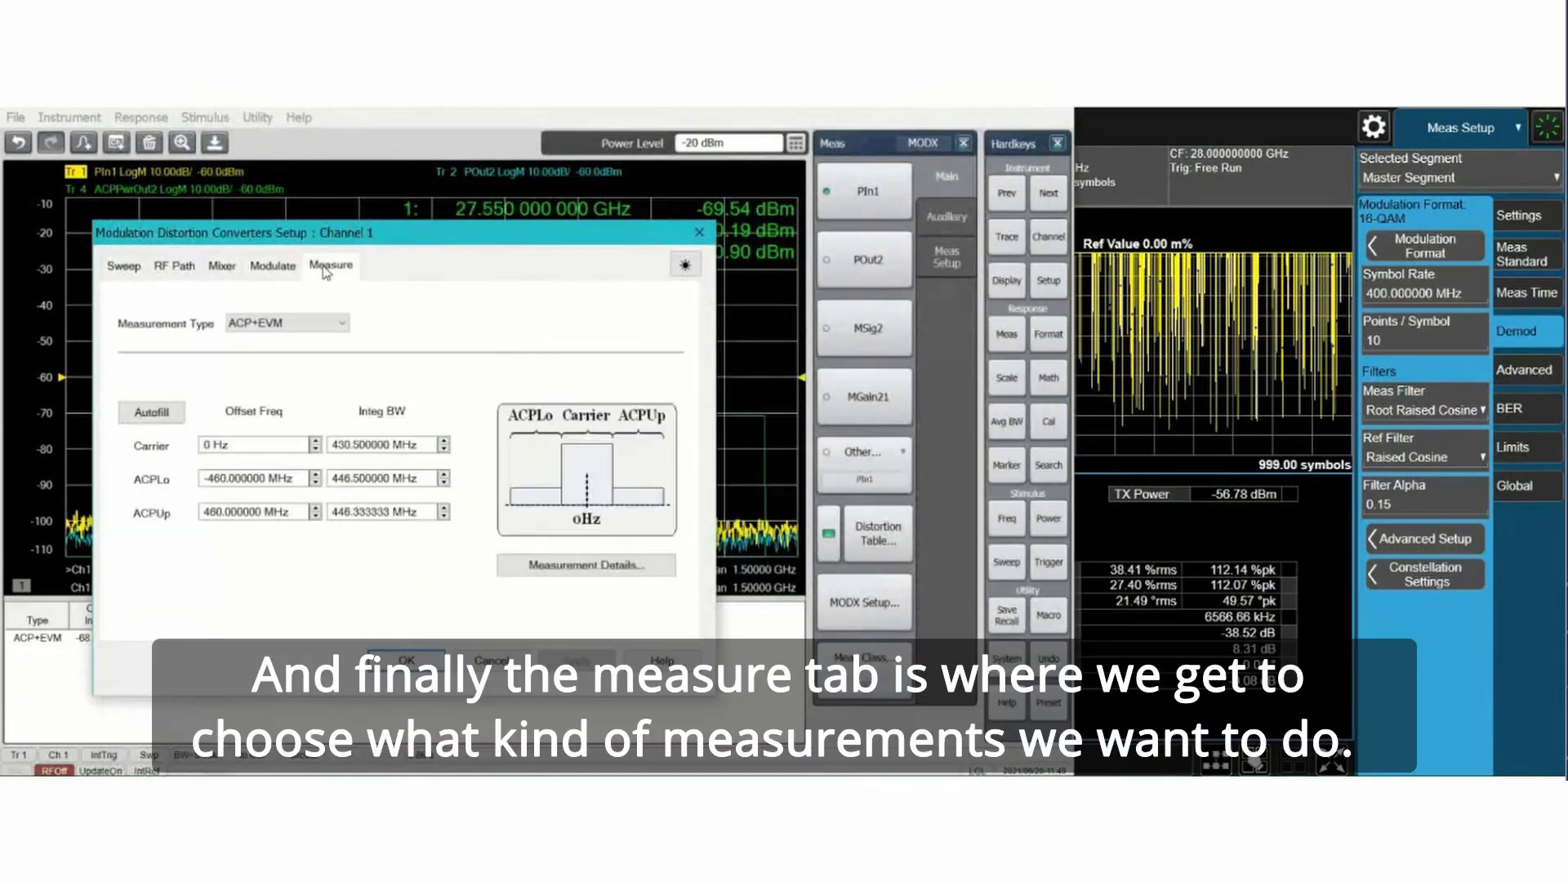
left_click(284, 325)
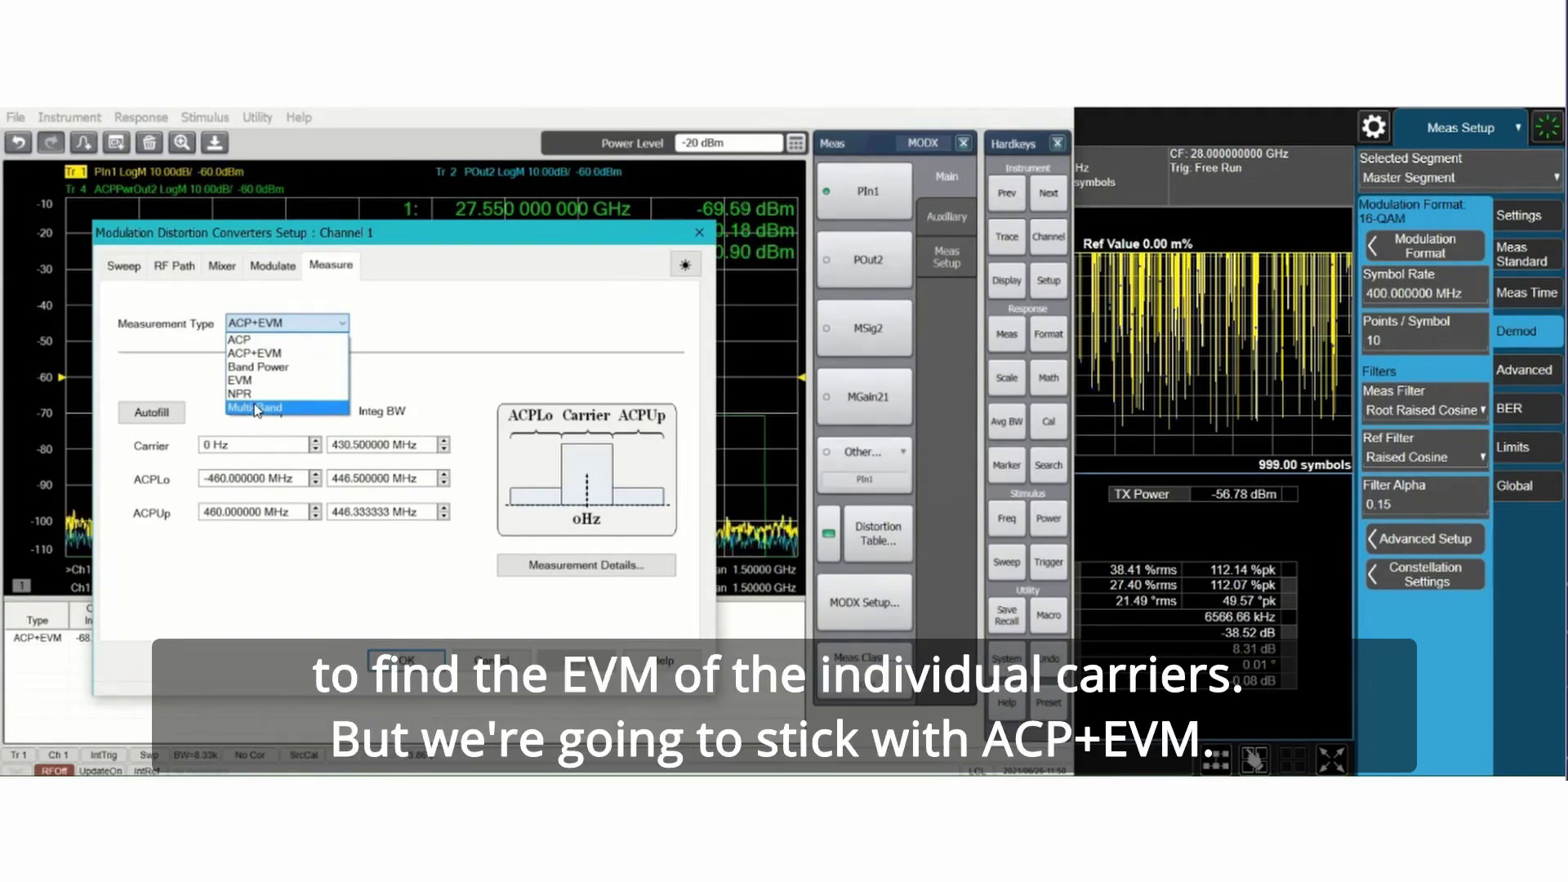
left_click(268, 354)
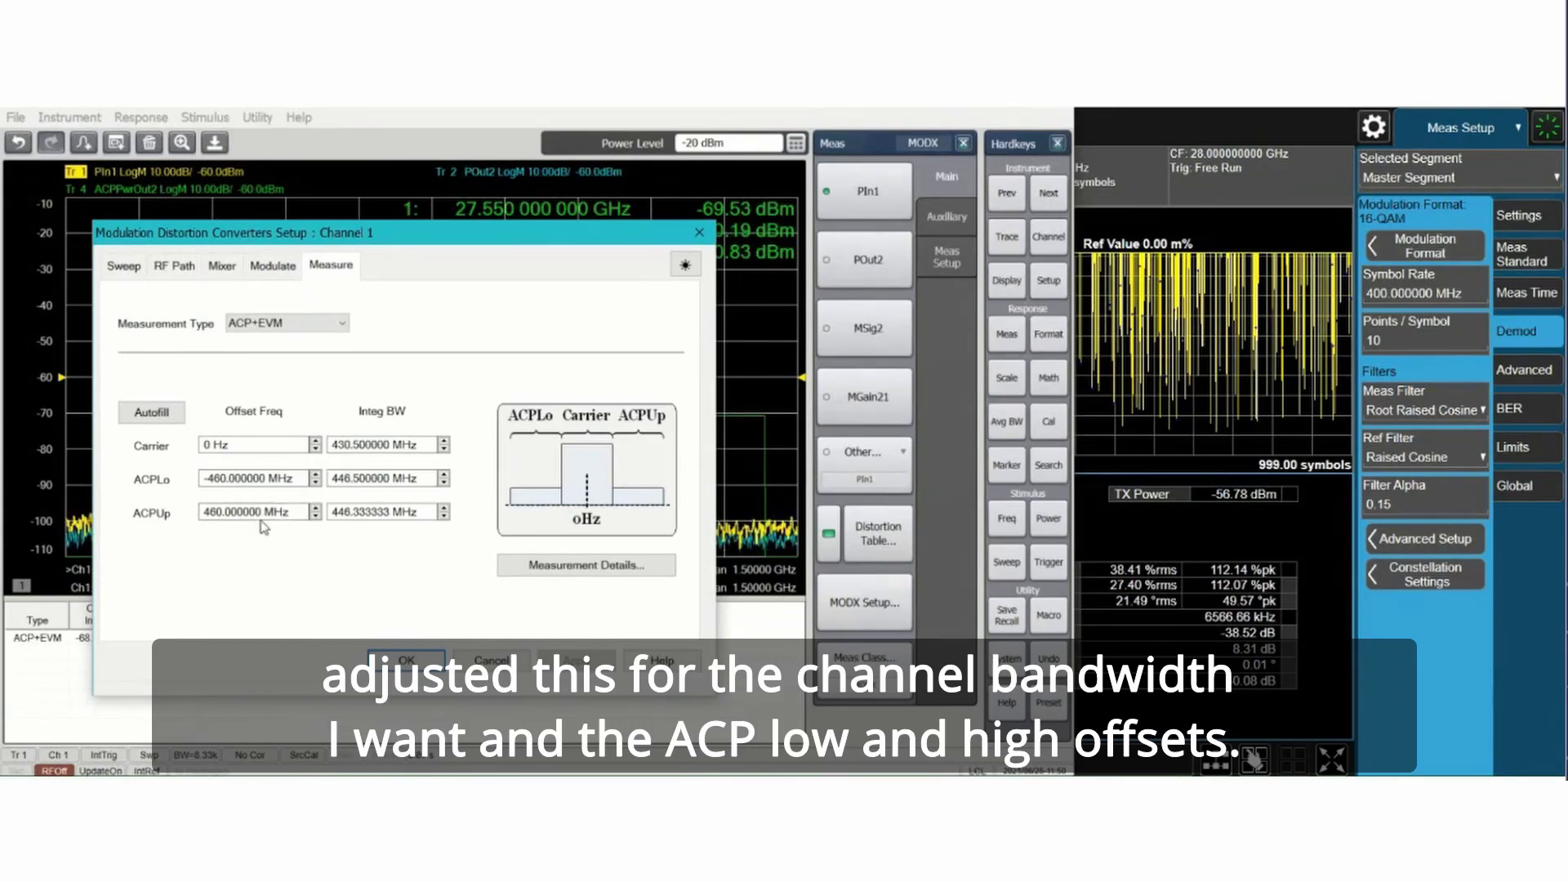
Step: Accept the converter setup with OK to apply the modulation distortion settings
left_click(406, 662)
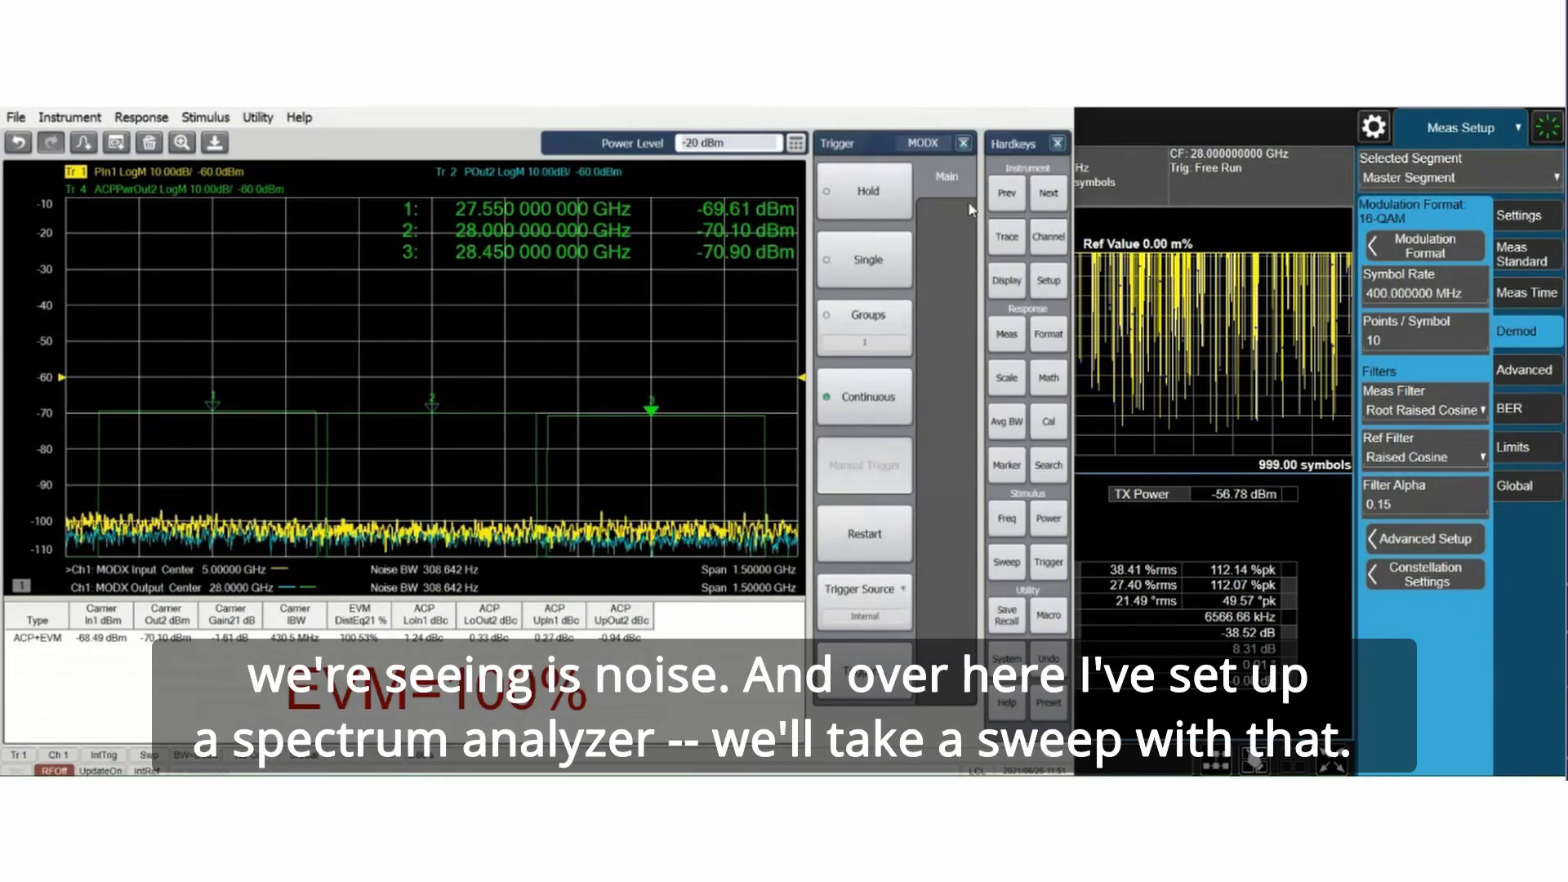
Step: Restart the VMA 16-QAM demodulation sweep, reading 38.49% rms EVM with no signal
left_click(1154, 125)
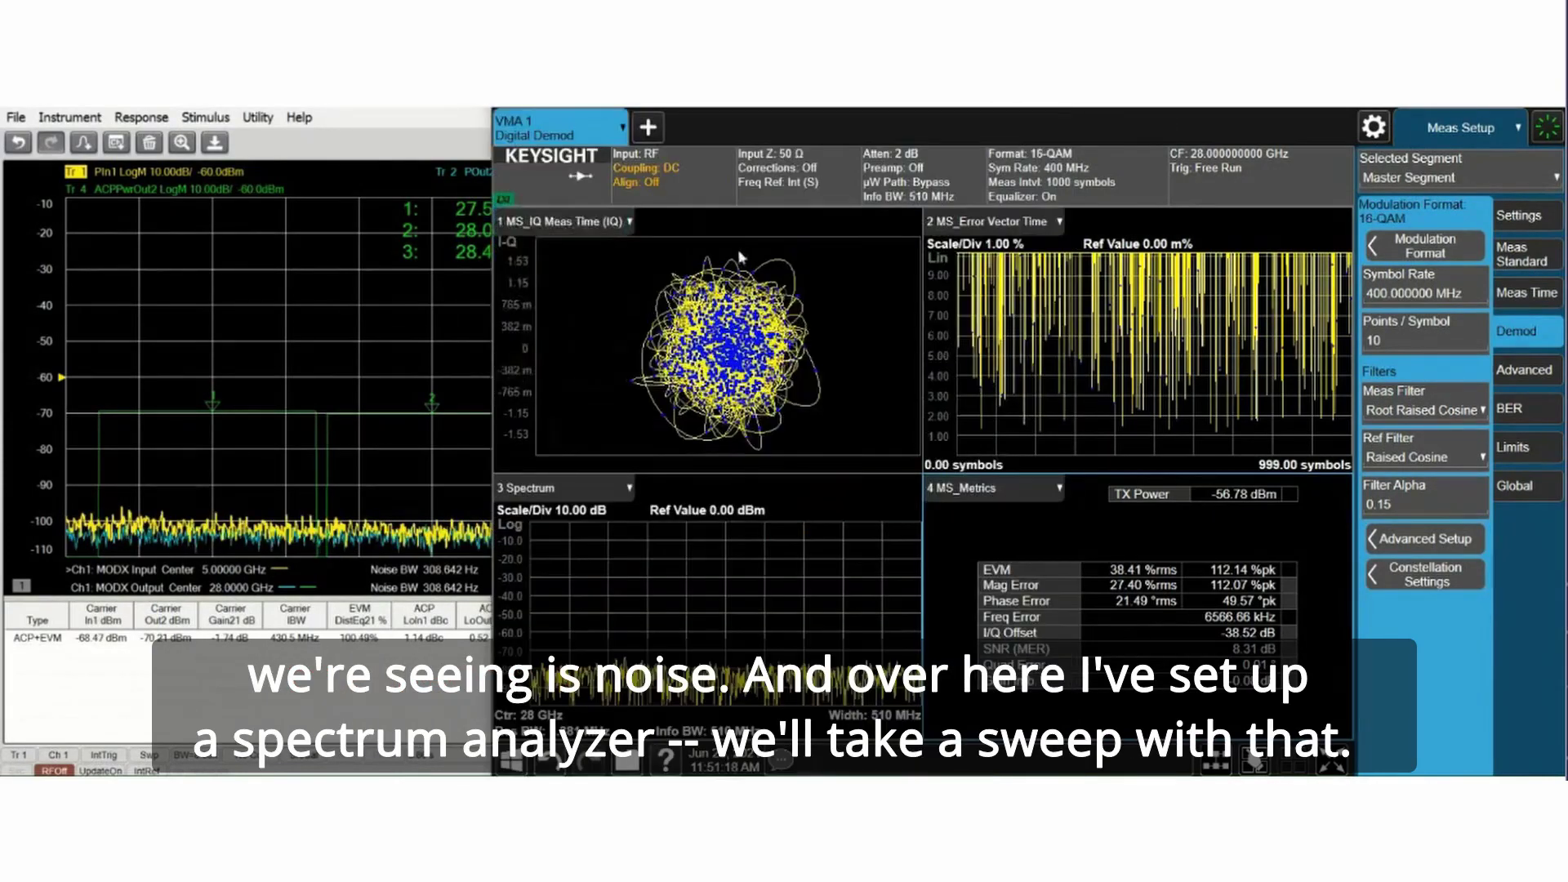
left_click(579, 179)
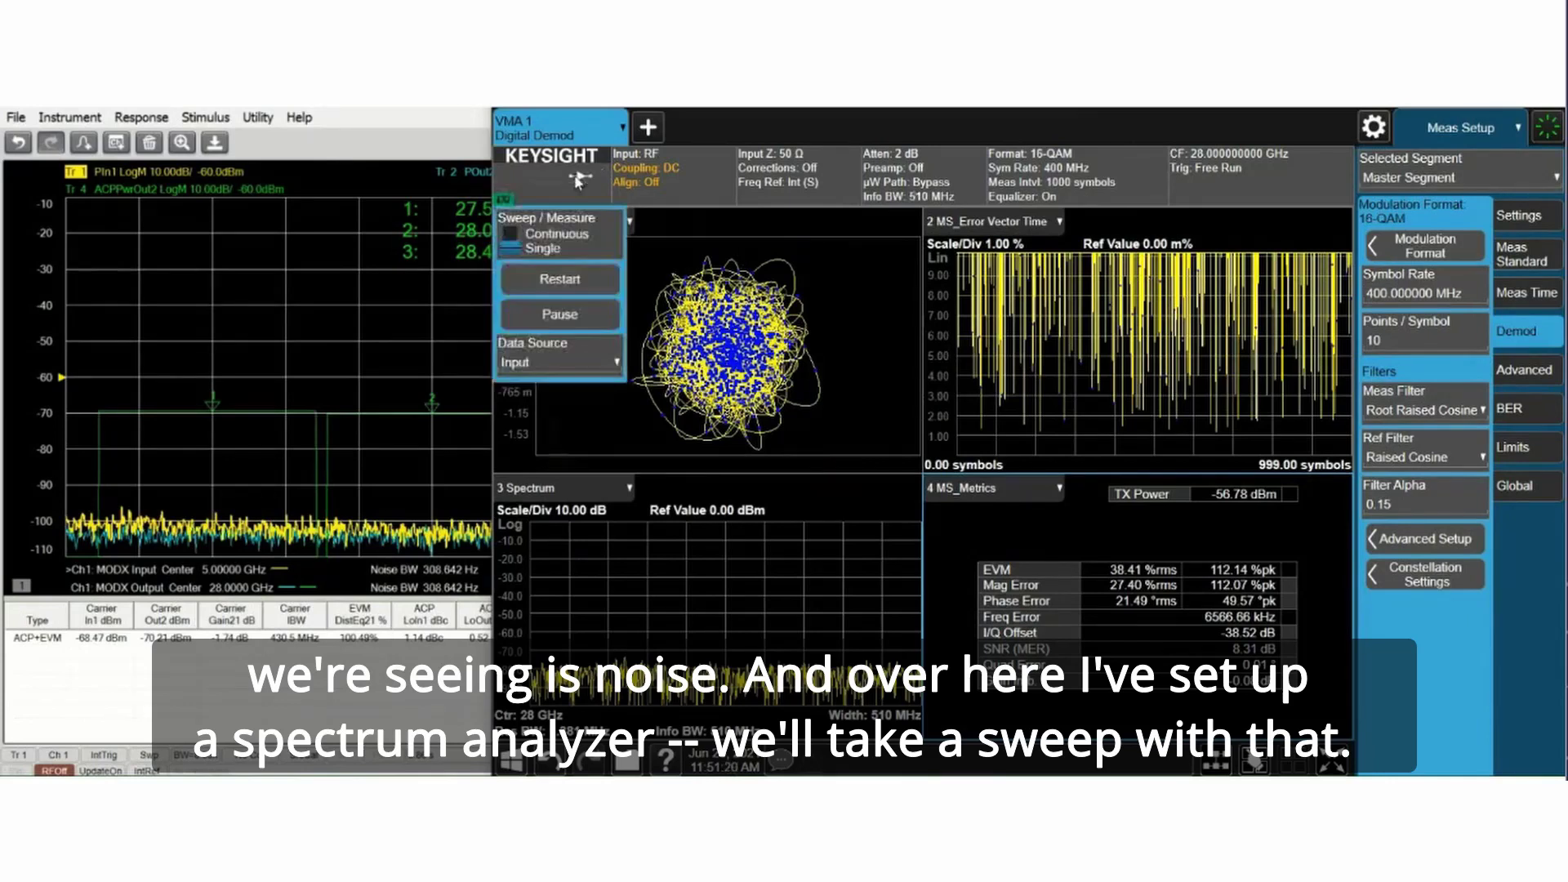
left_click(541, 286)
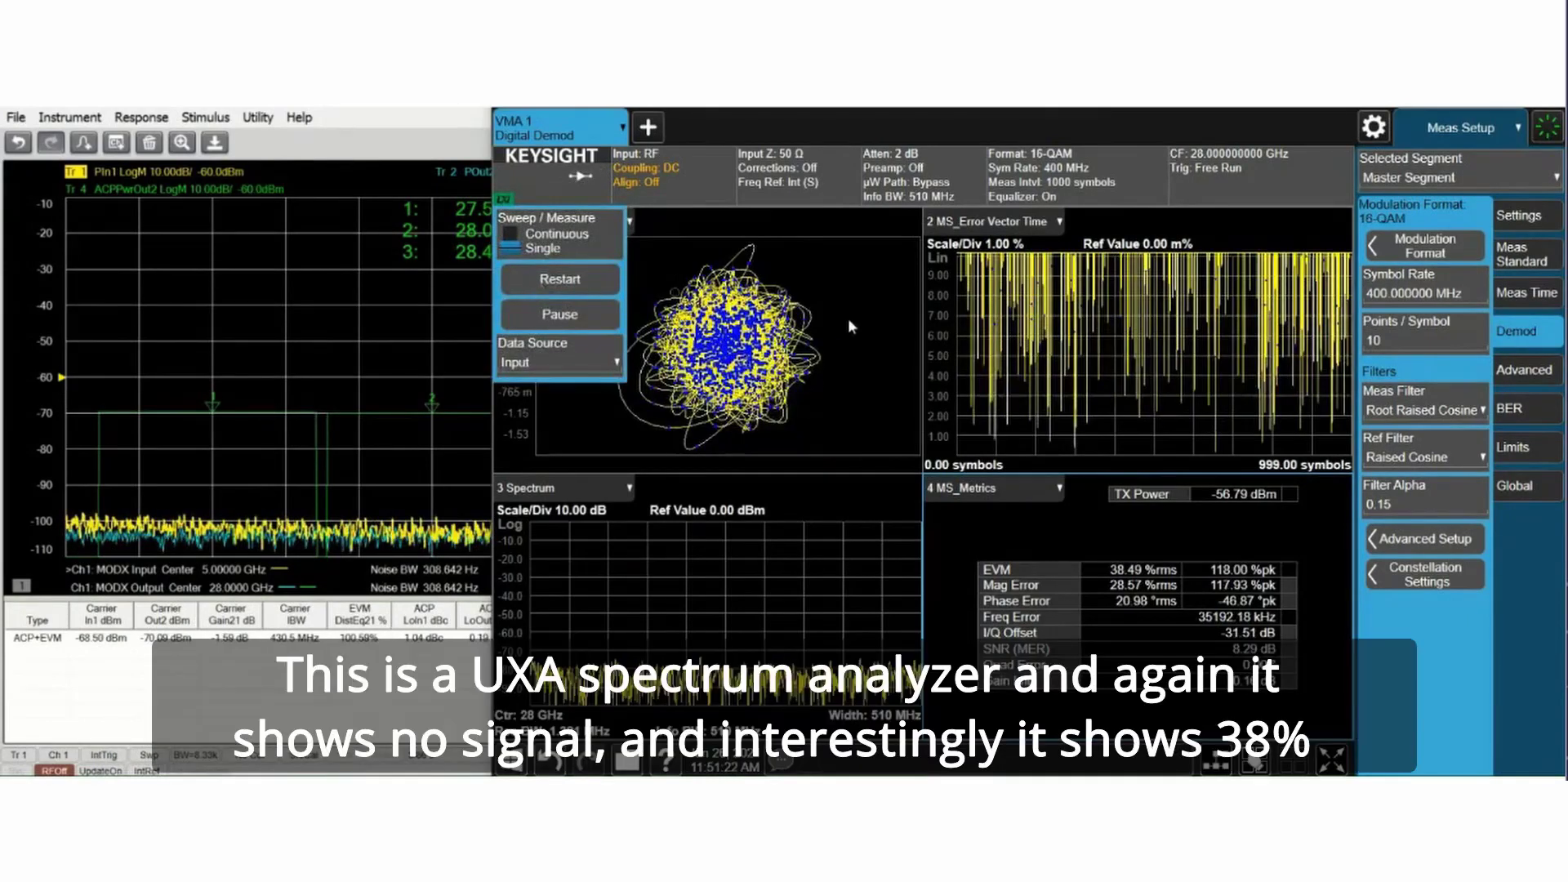
left_click(849, 323)
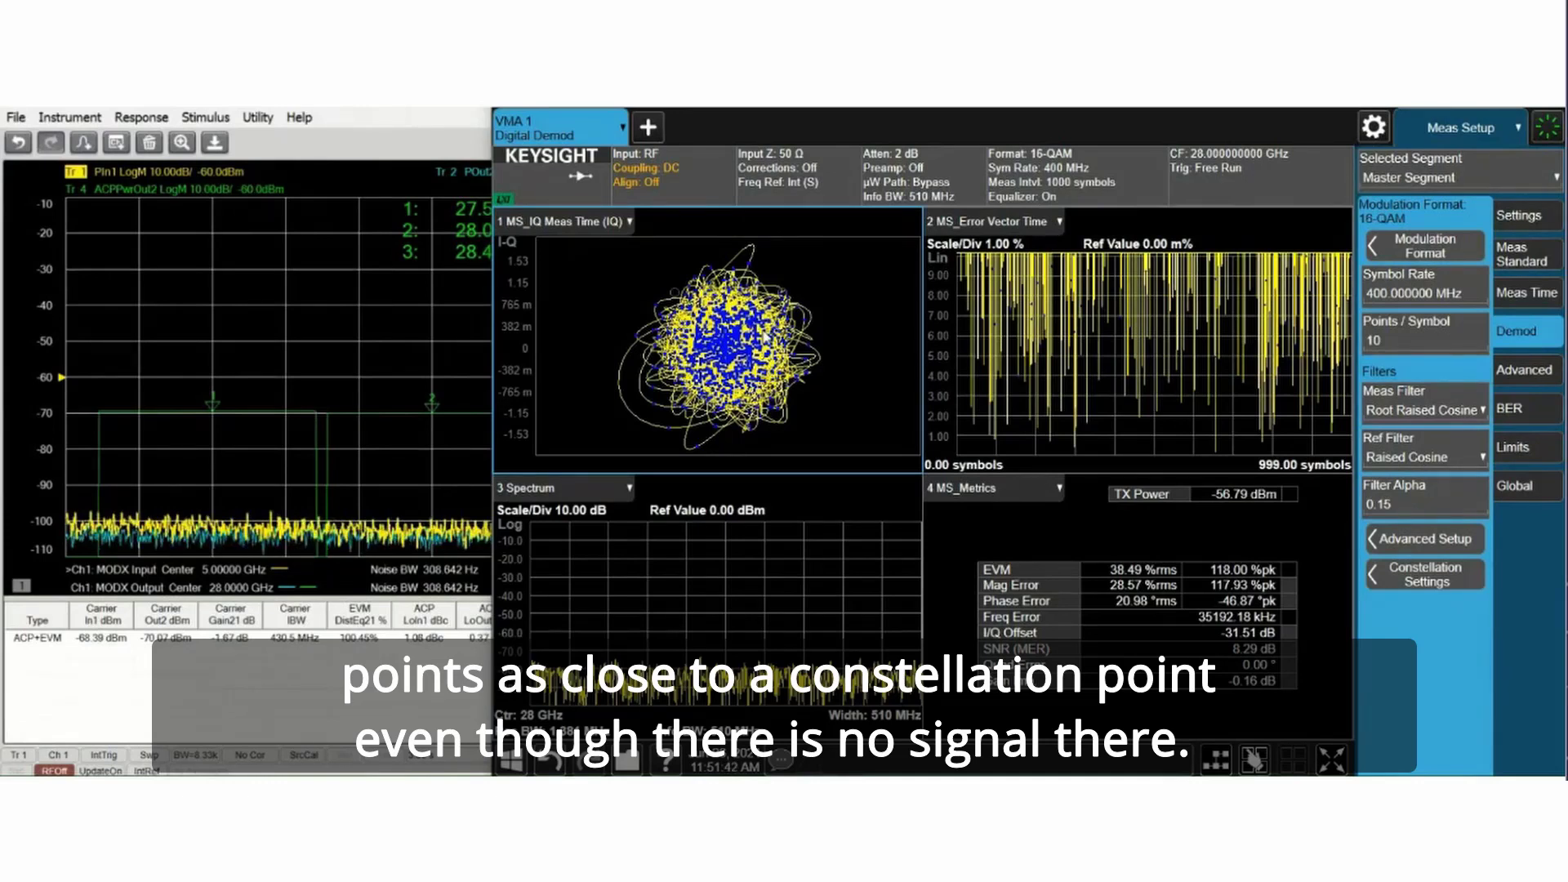
Step: Turn PNA RF on, make marker 2 at 28 GHz active, and return to the UXA window
key("alt+Tab")
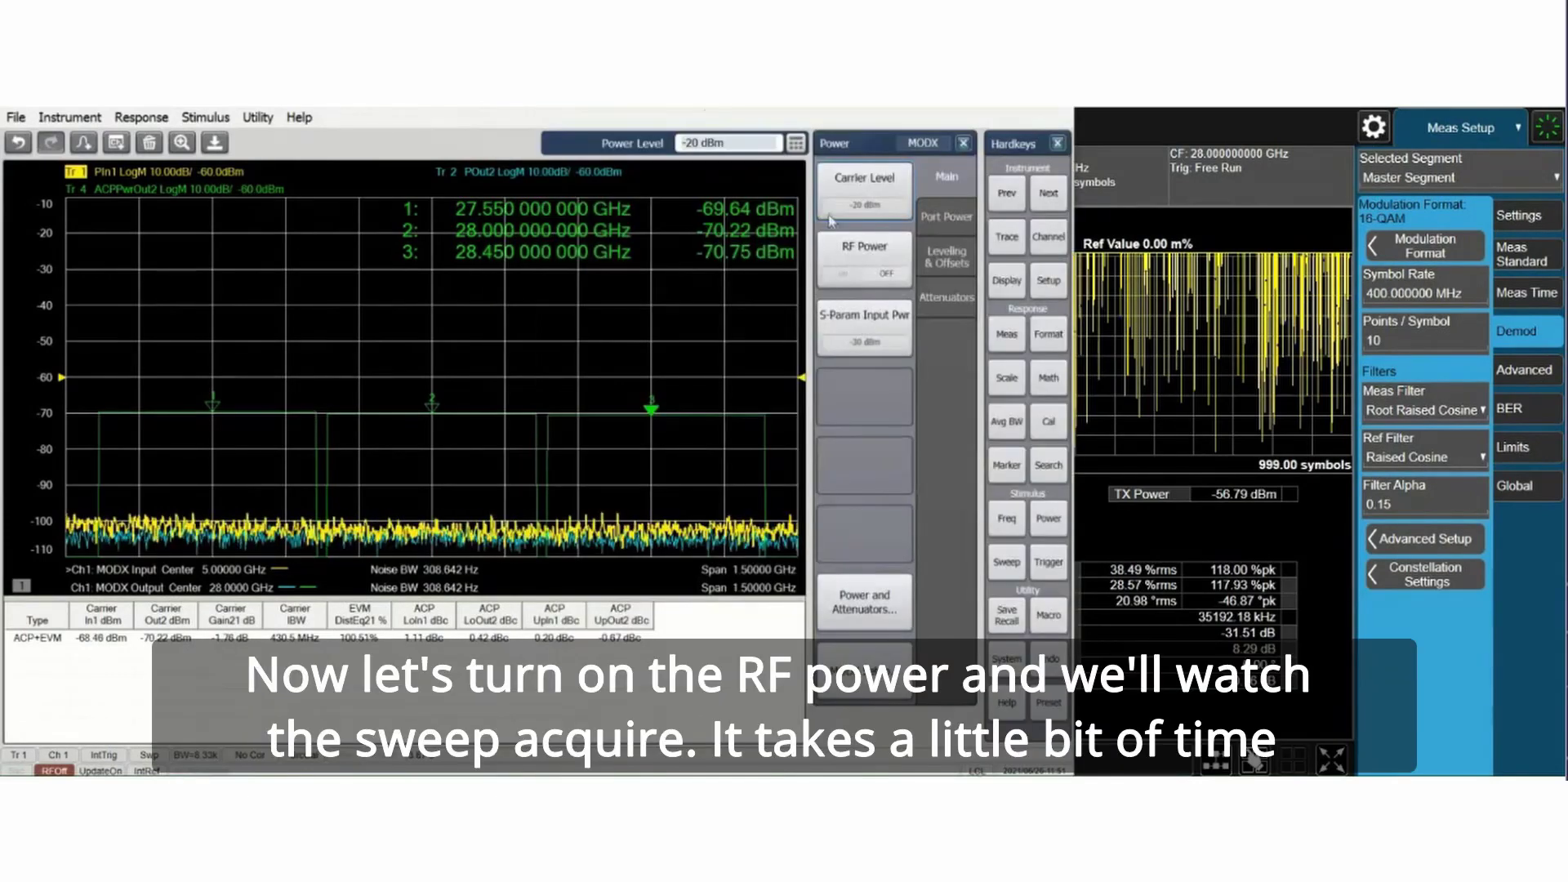
left_click(849, 259)
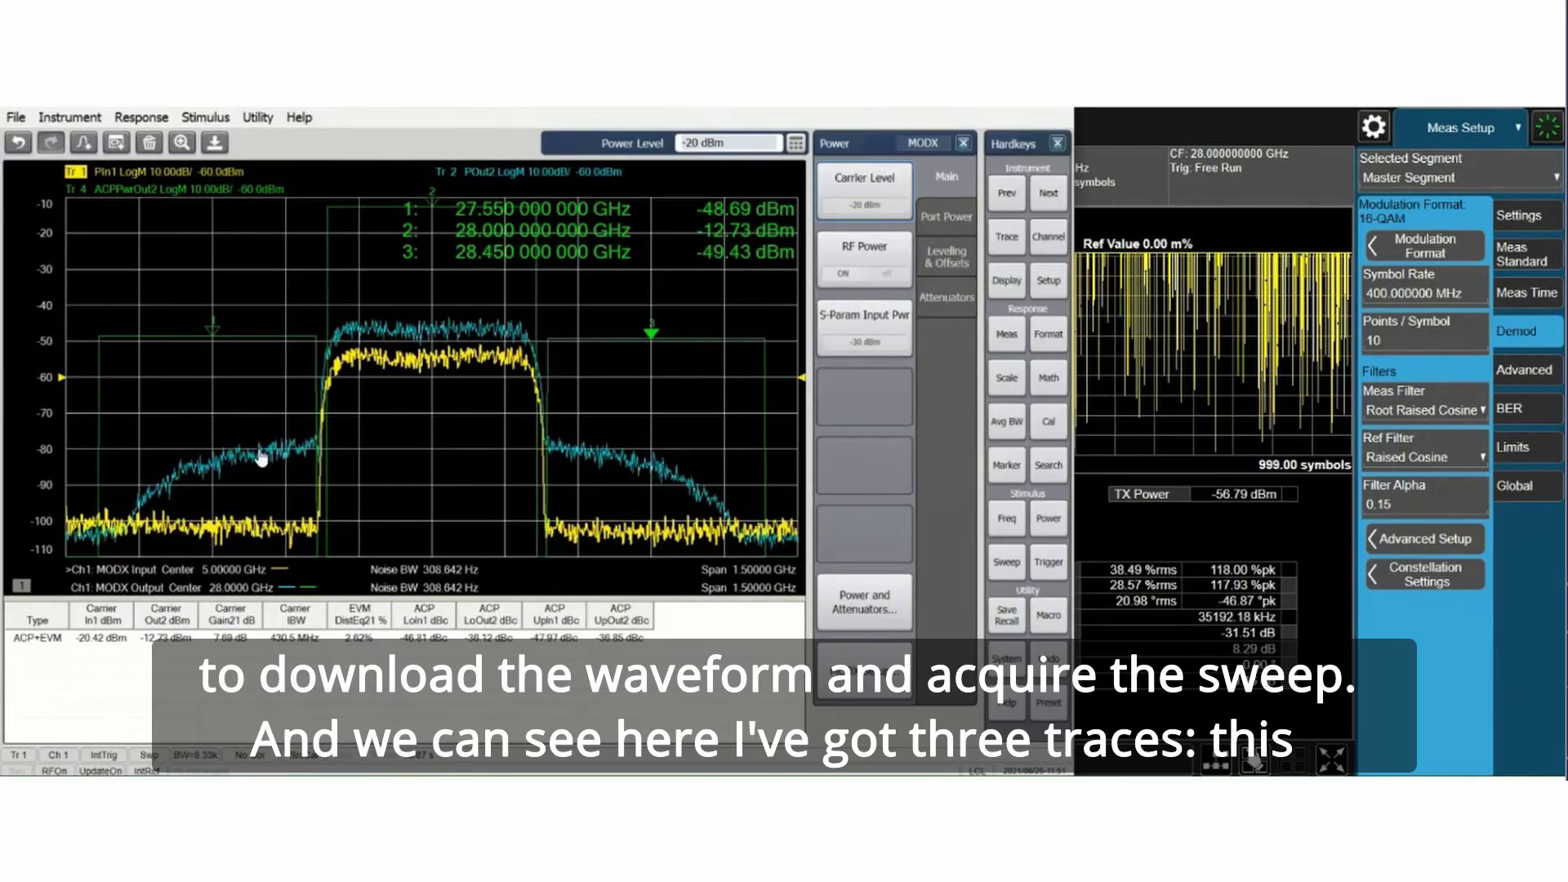
left_click(464, 176)
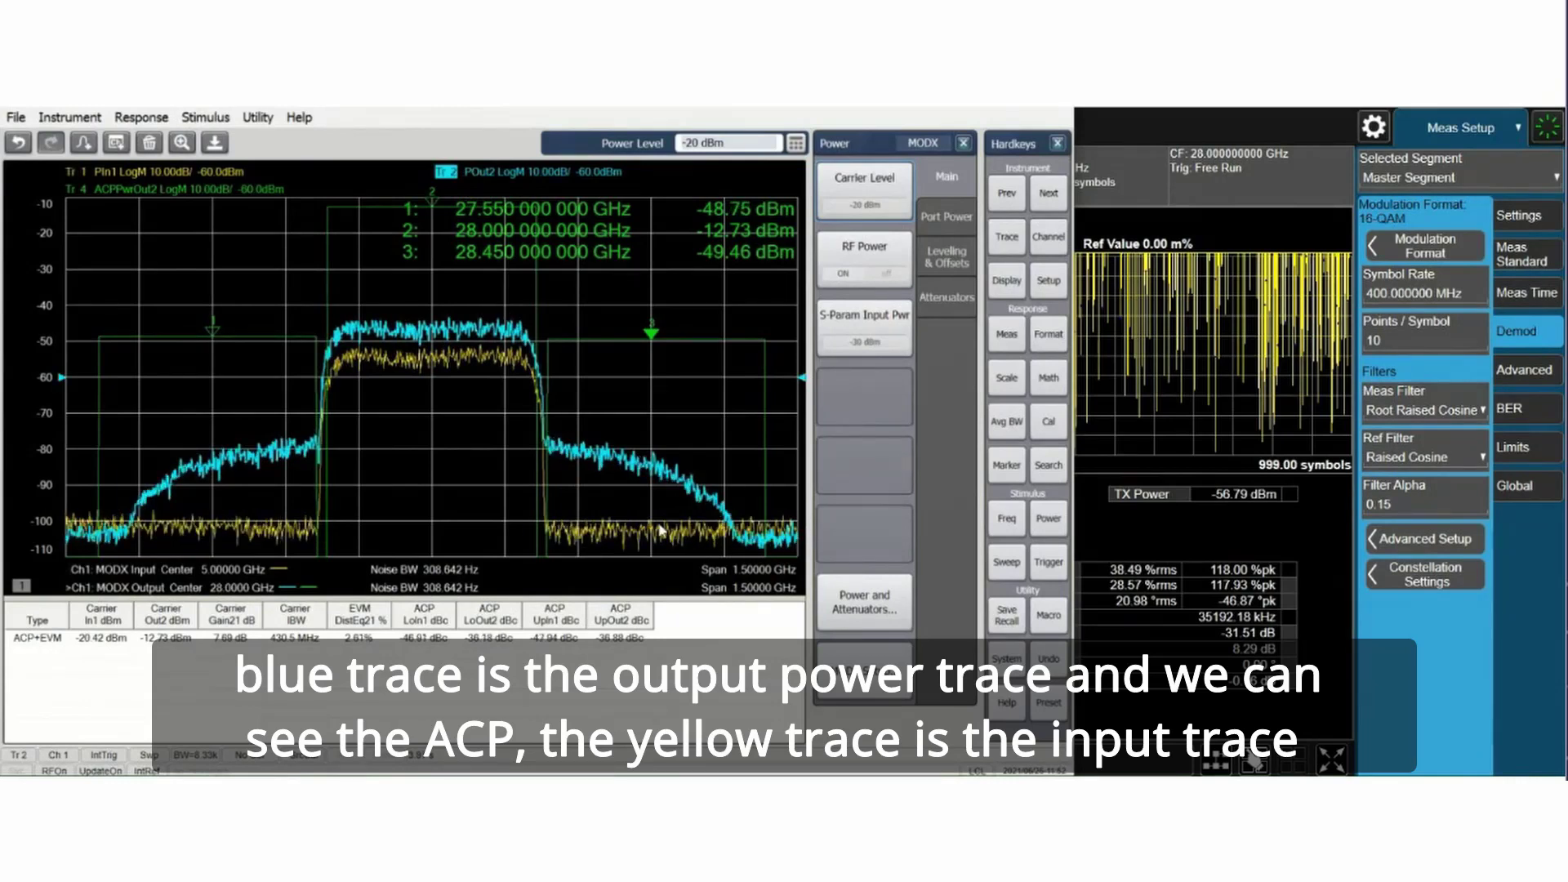
left_click(482, 358)
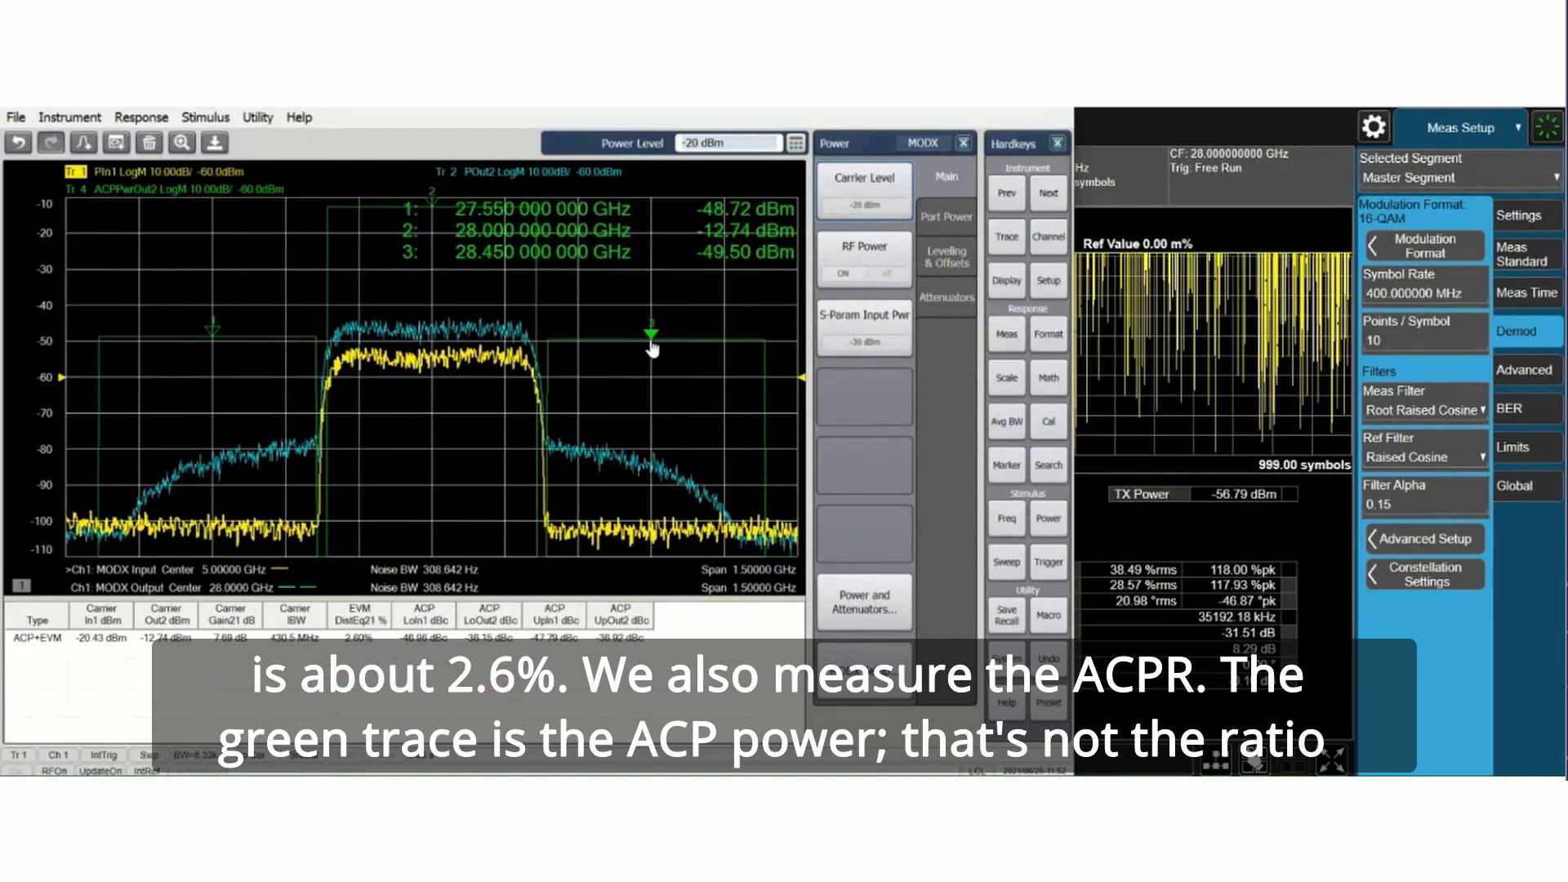
left_click(217, 338)
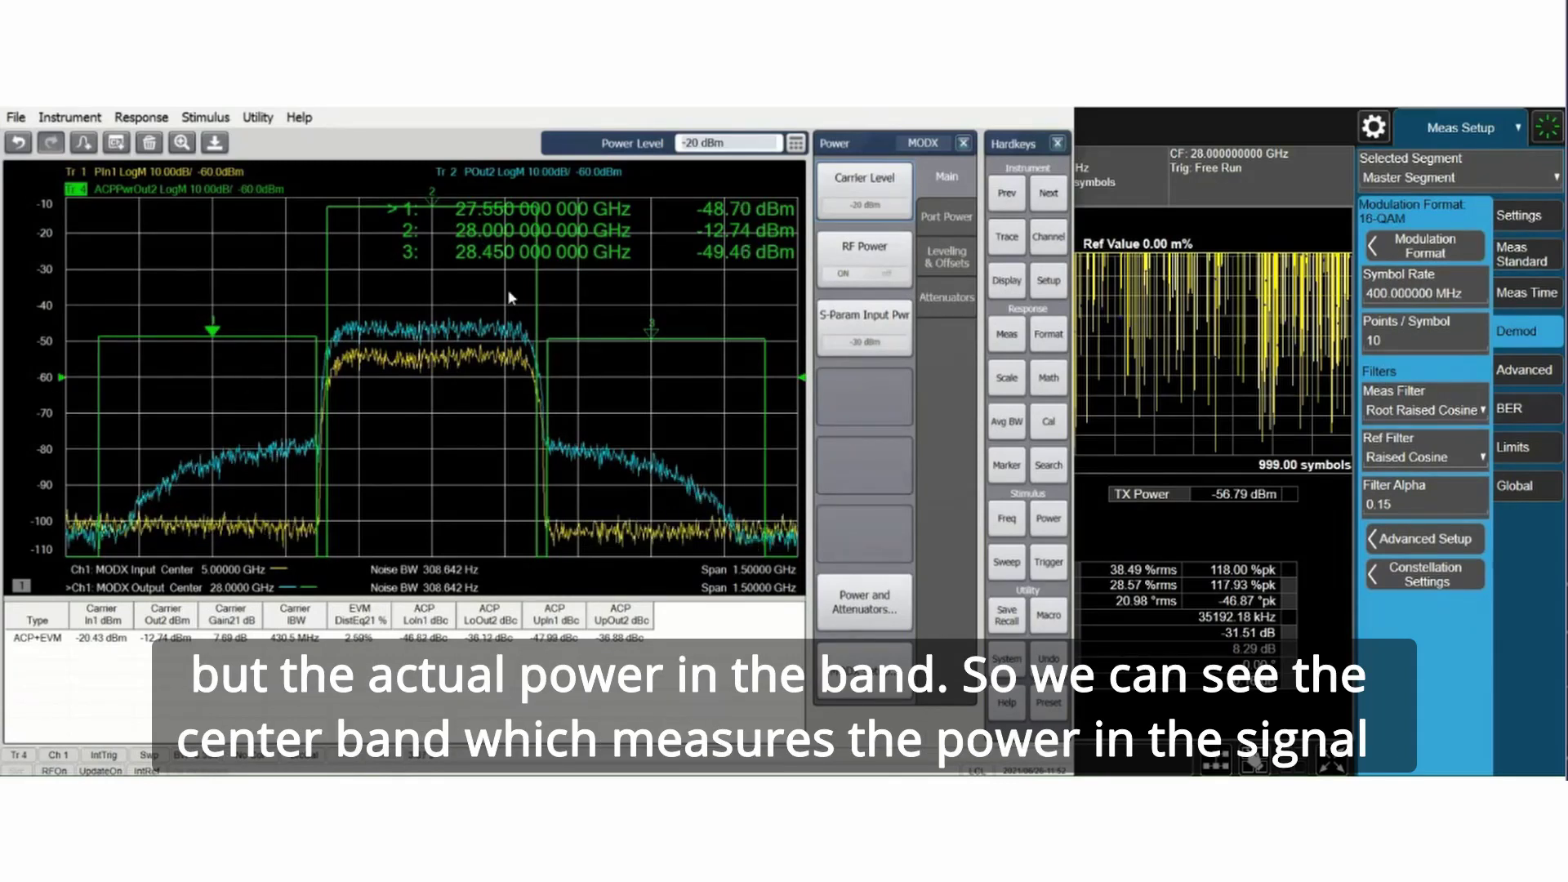
left_click(434, 206)
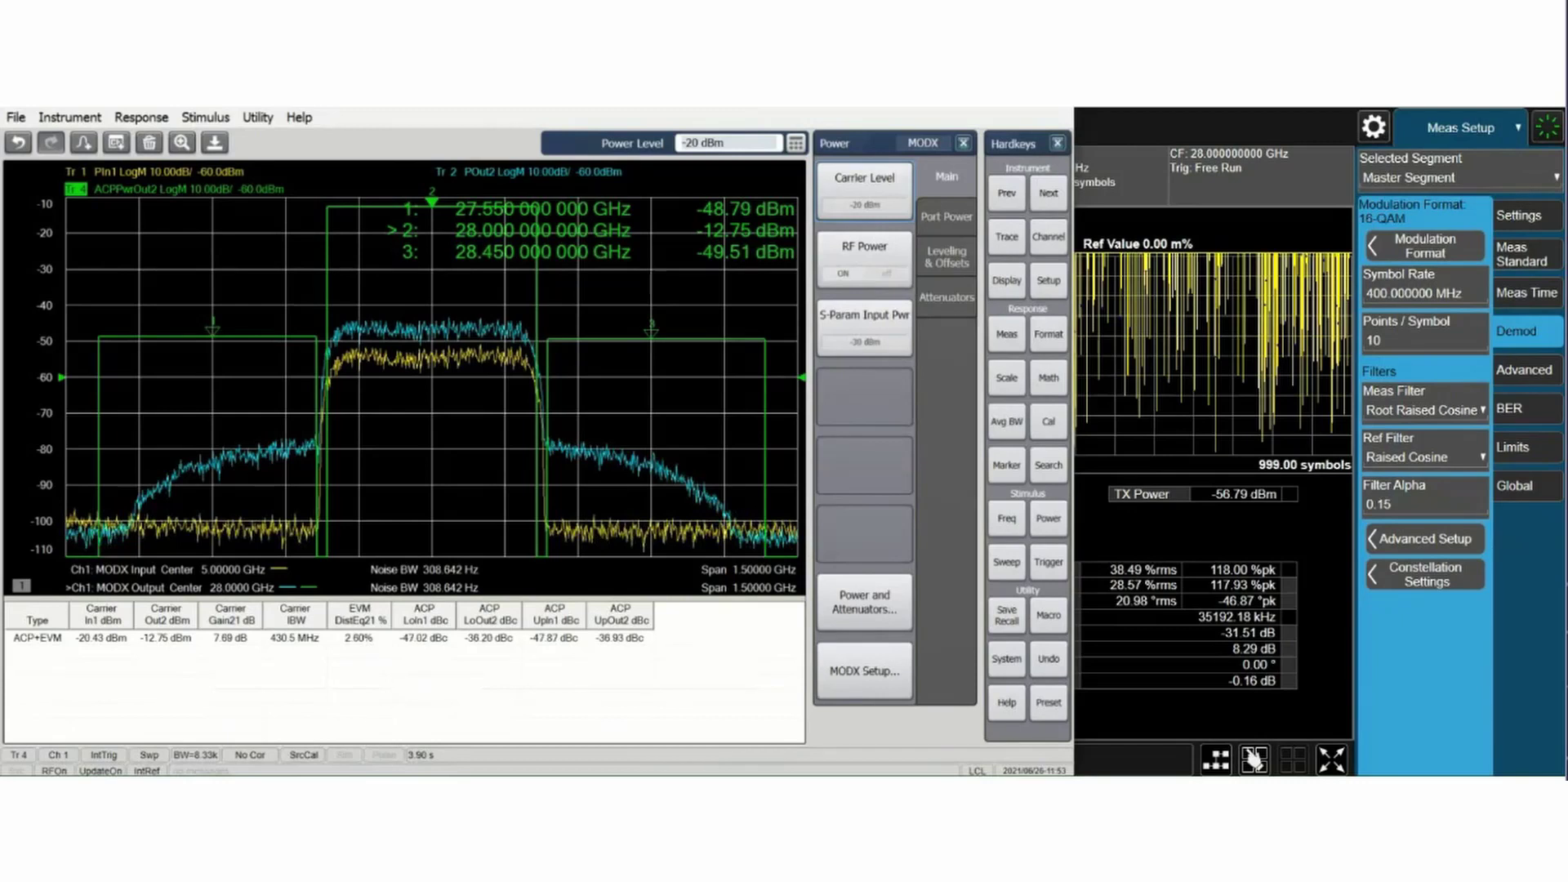
key("alt+Tab")
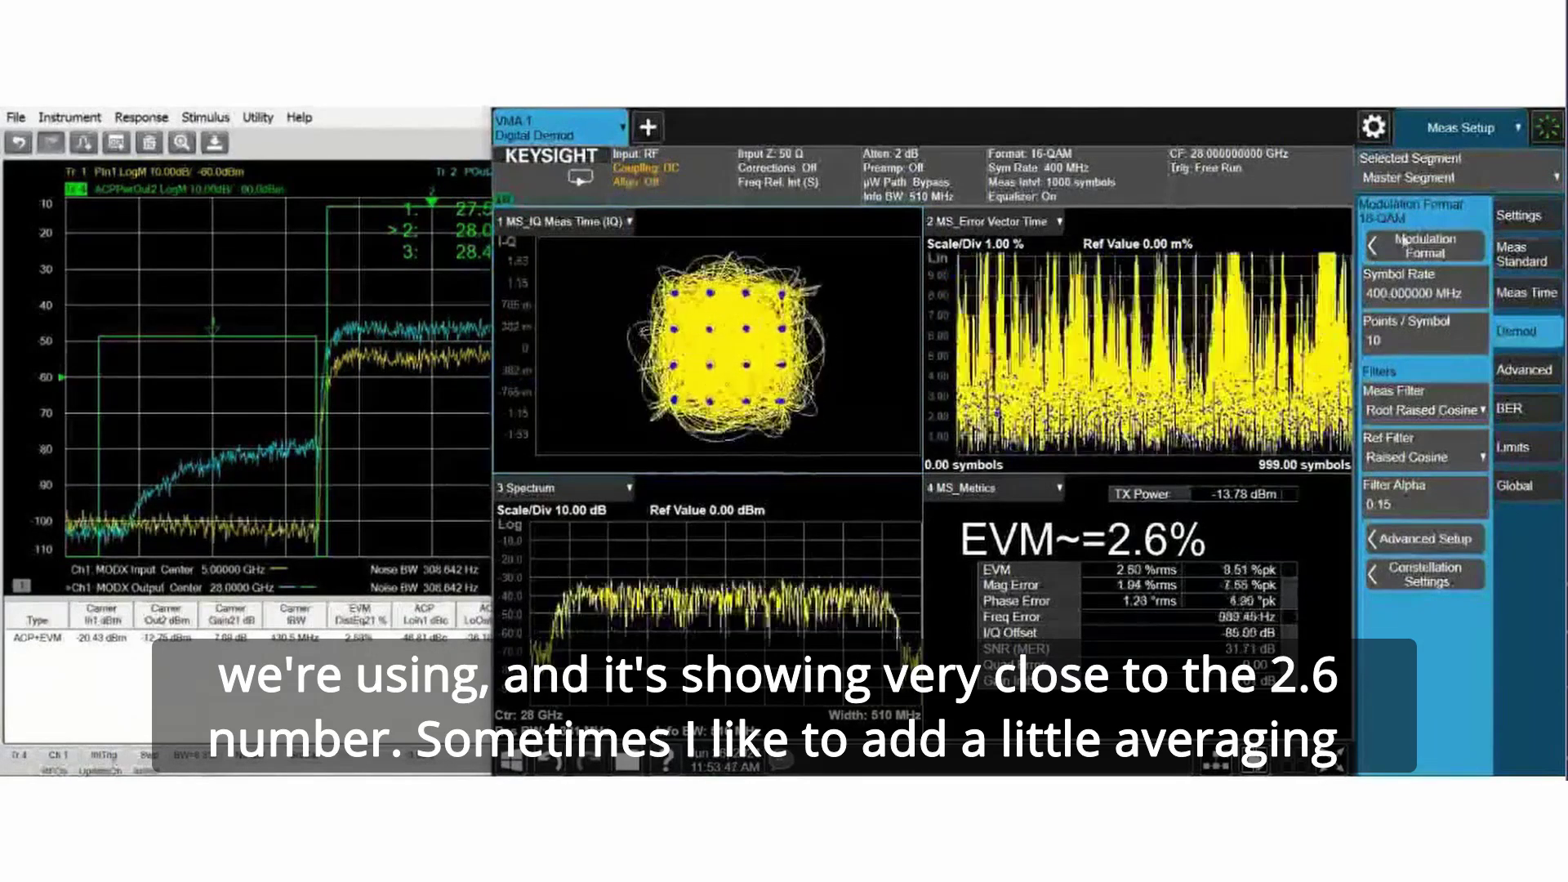
Step: Switch UXA averaging On in Meas Setup Settings, giving Avg/Hold number 9
left_click(1495, 215)
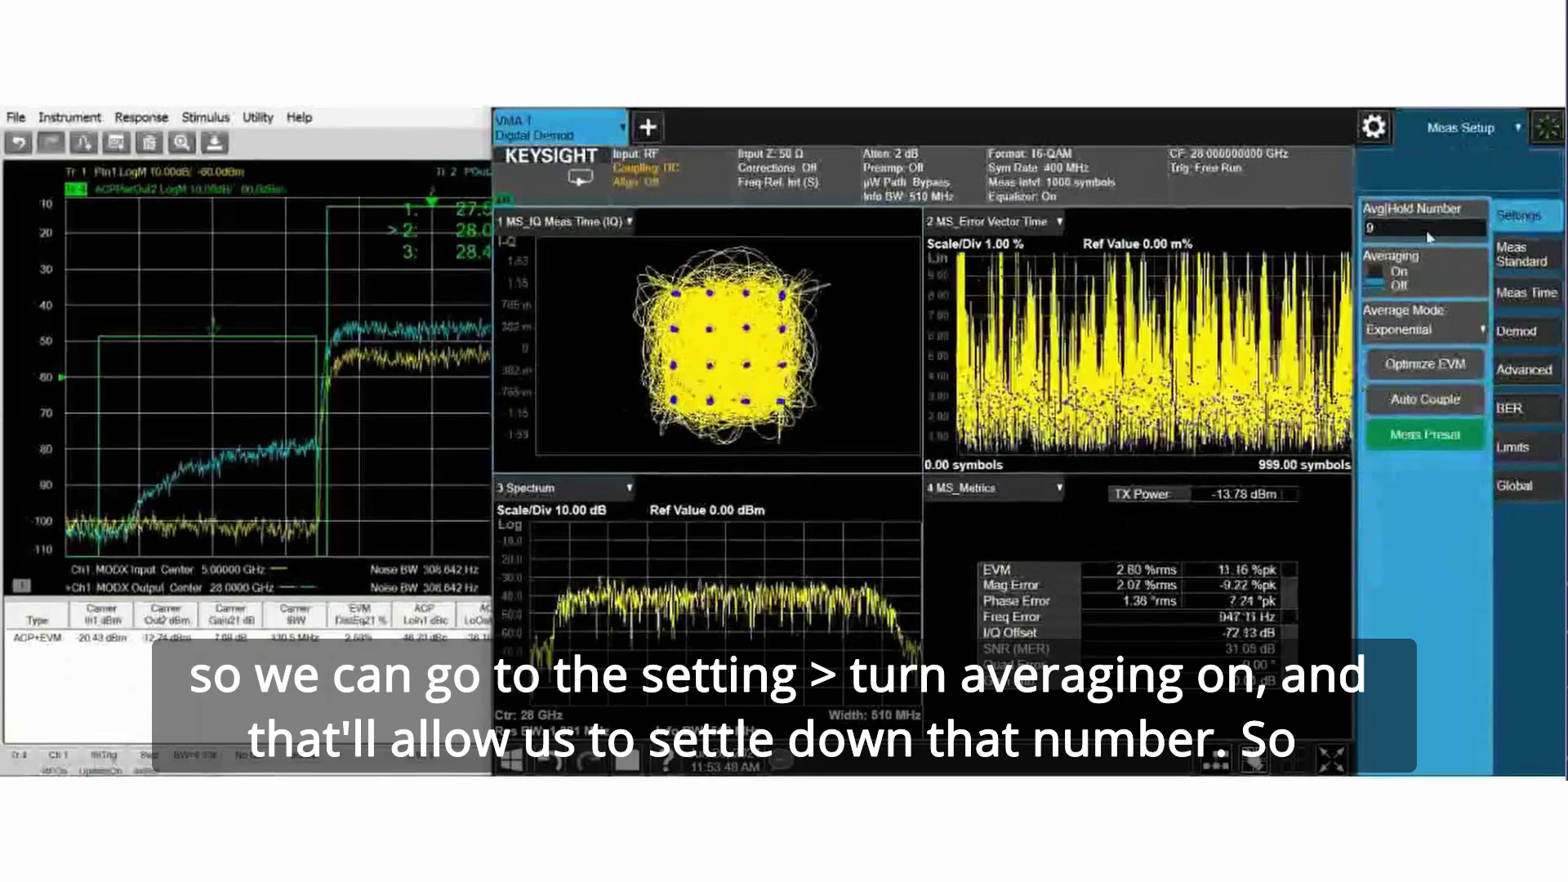
left_click(1392, 271)
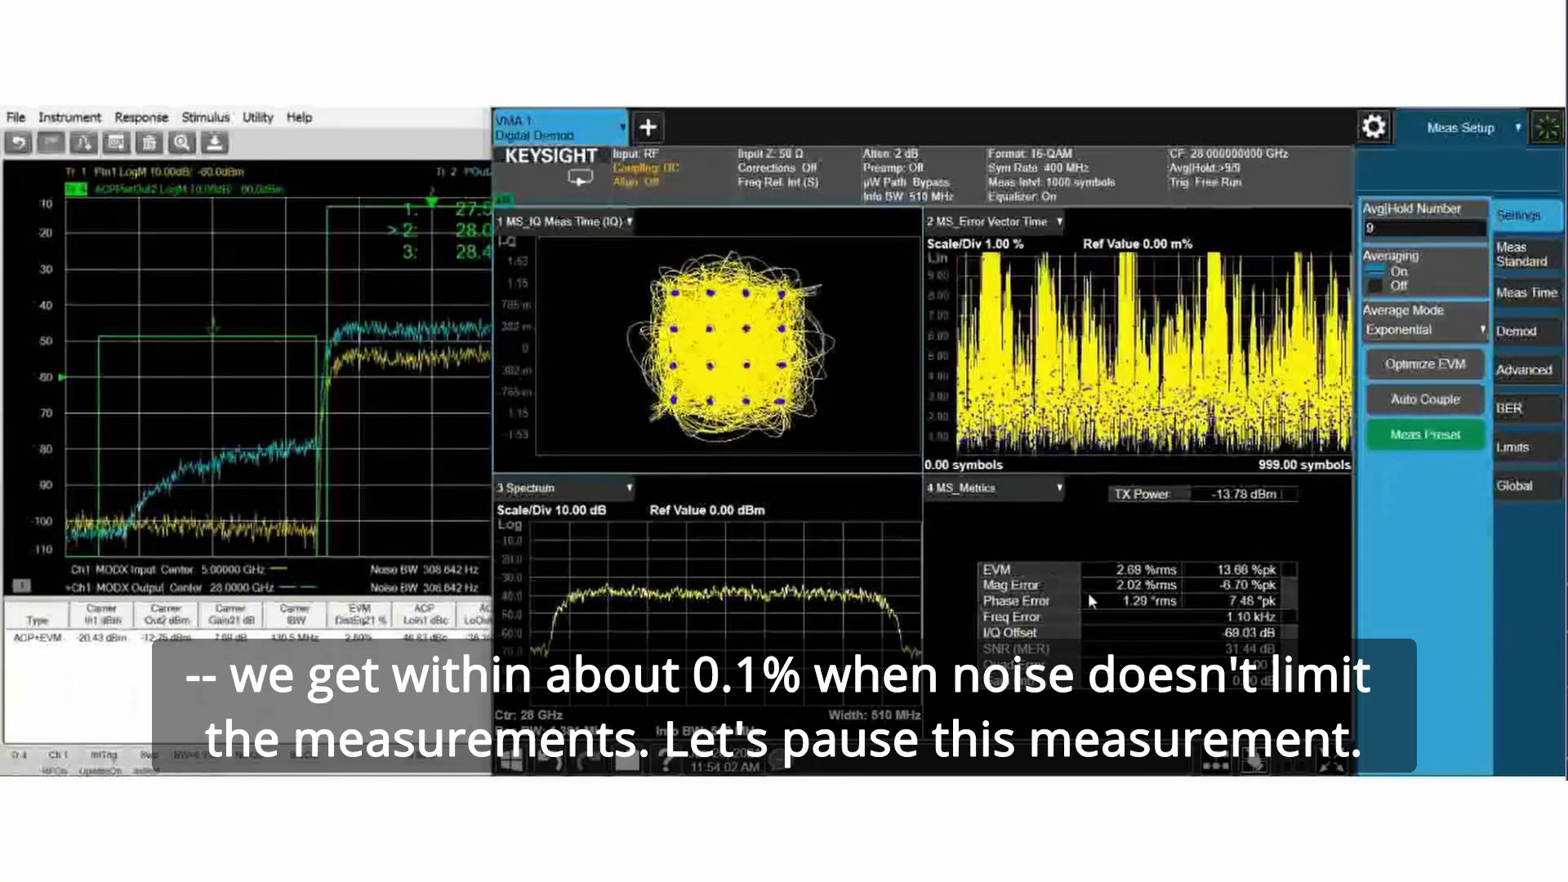
Step: Pause the VMA sweep, then set PNA noise bandwidth to 3 kHz, step it down, and enter 100 Hz
left_click(557, 181)
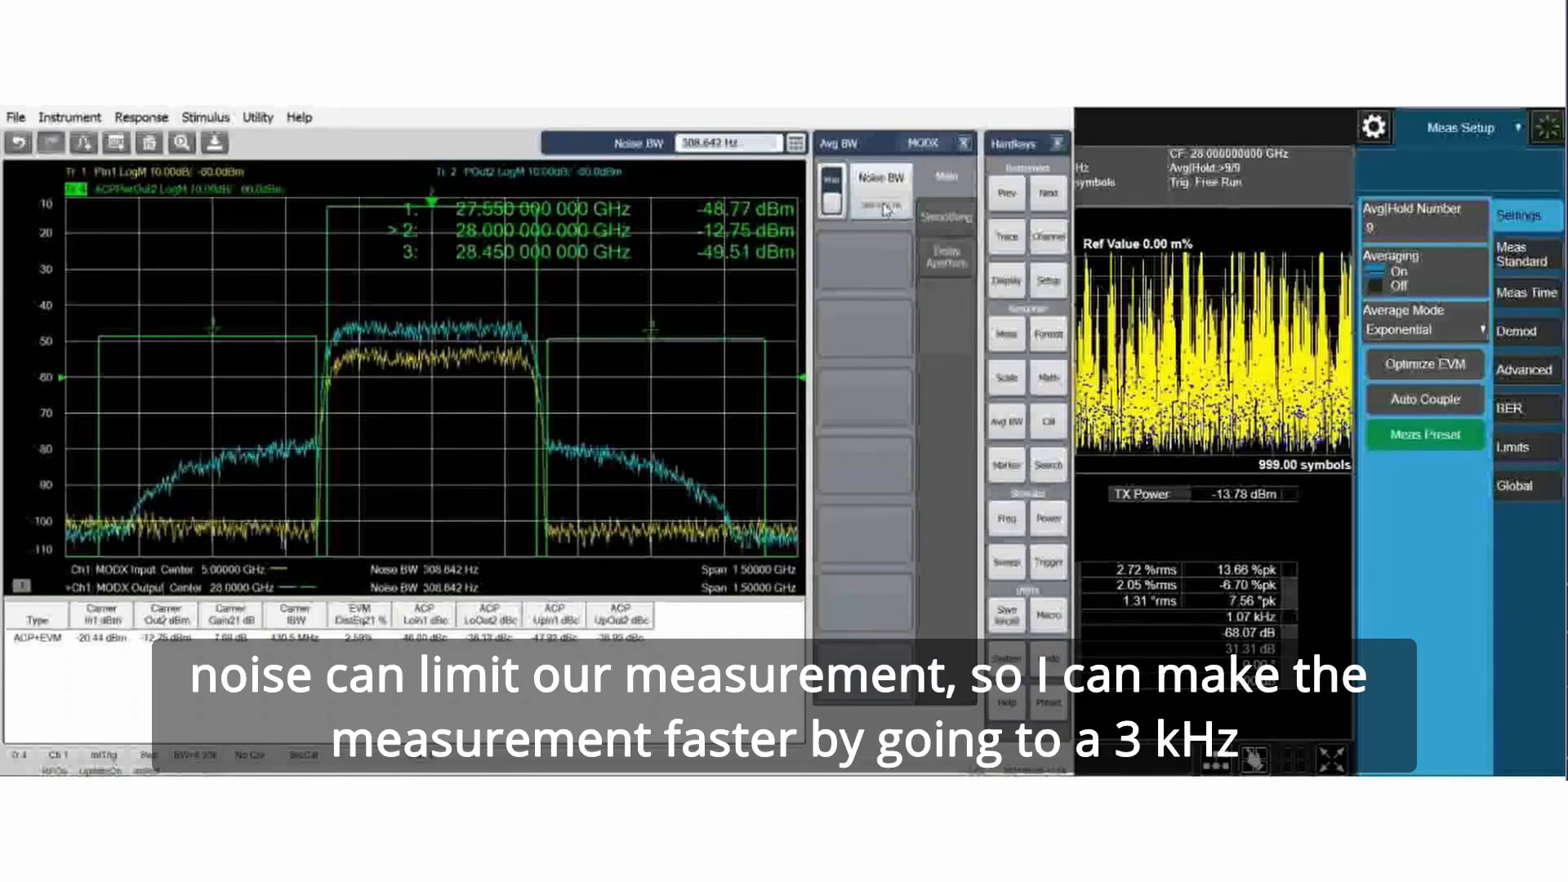
type("3")
type("k")
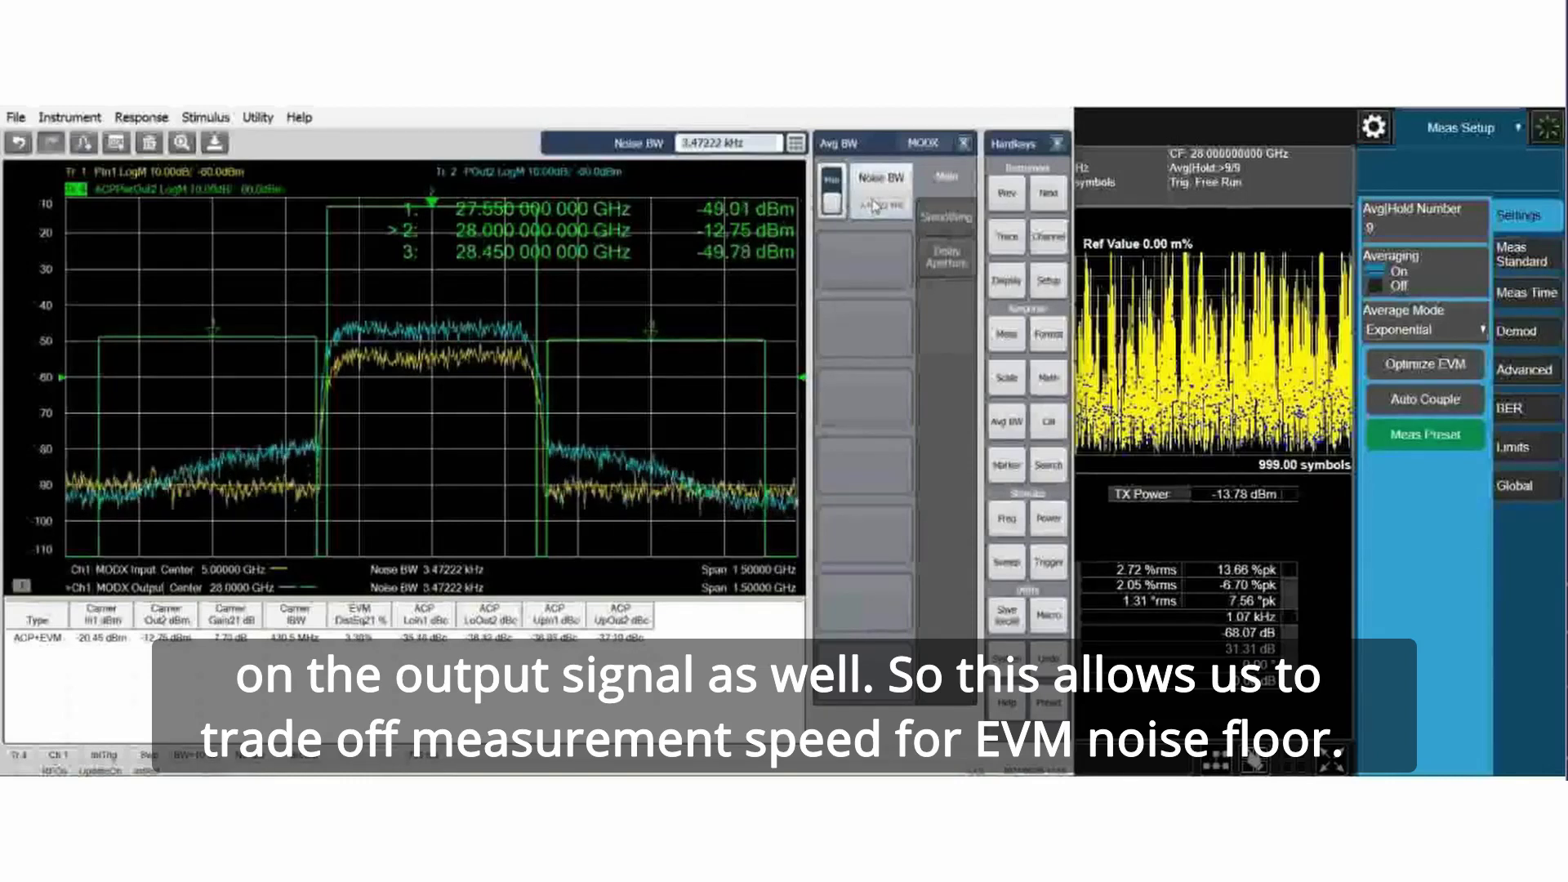
scroll(878, 208, "down", 2)
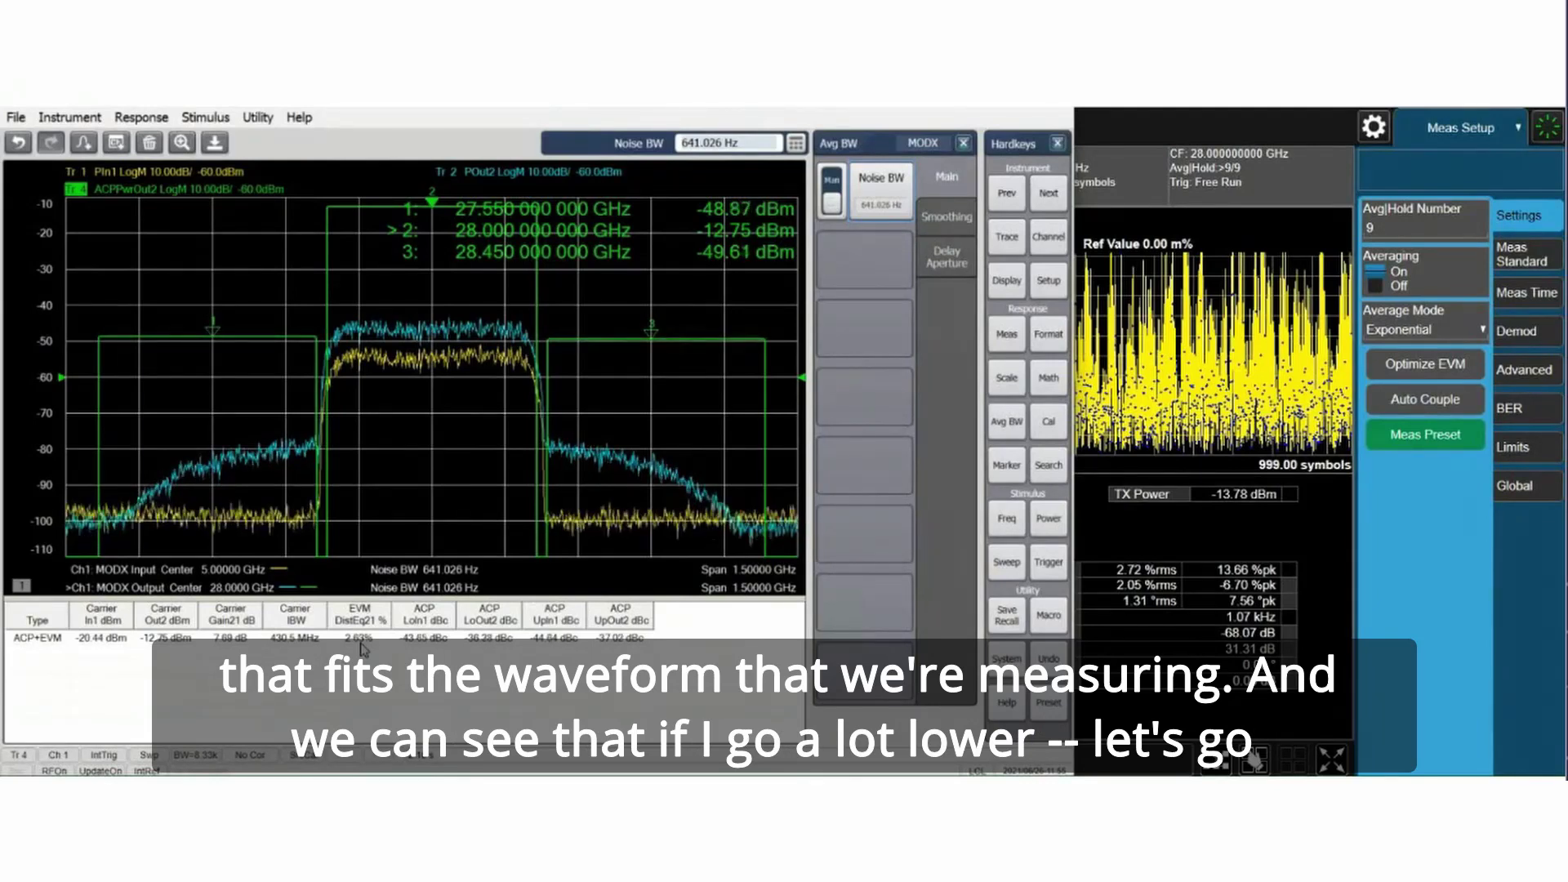
left_click(713, 144)
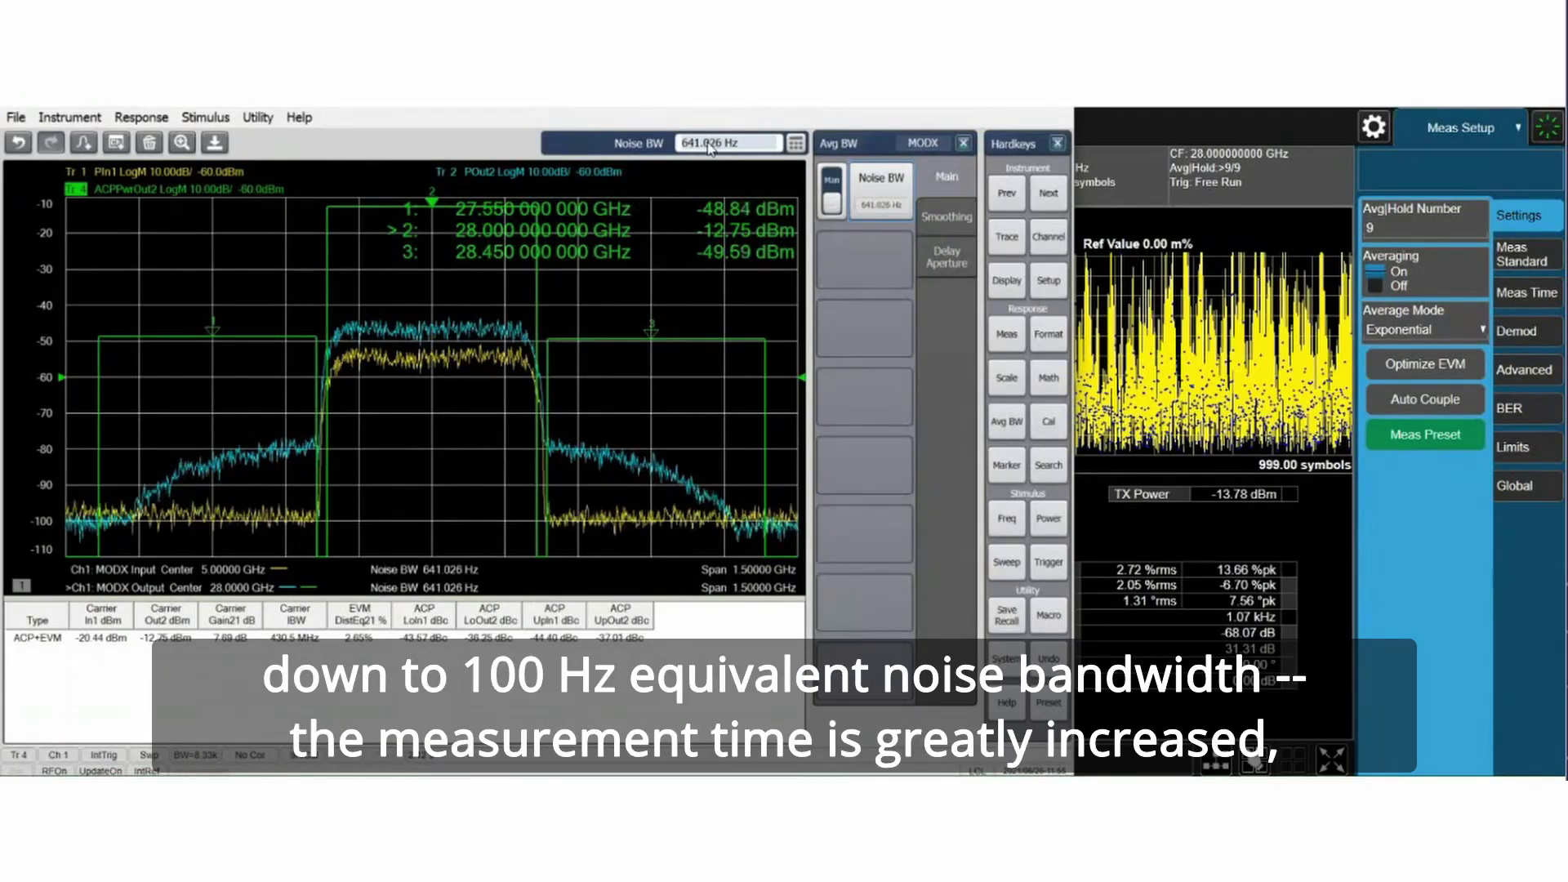
type("100")
key("Return")
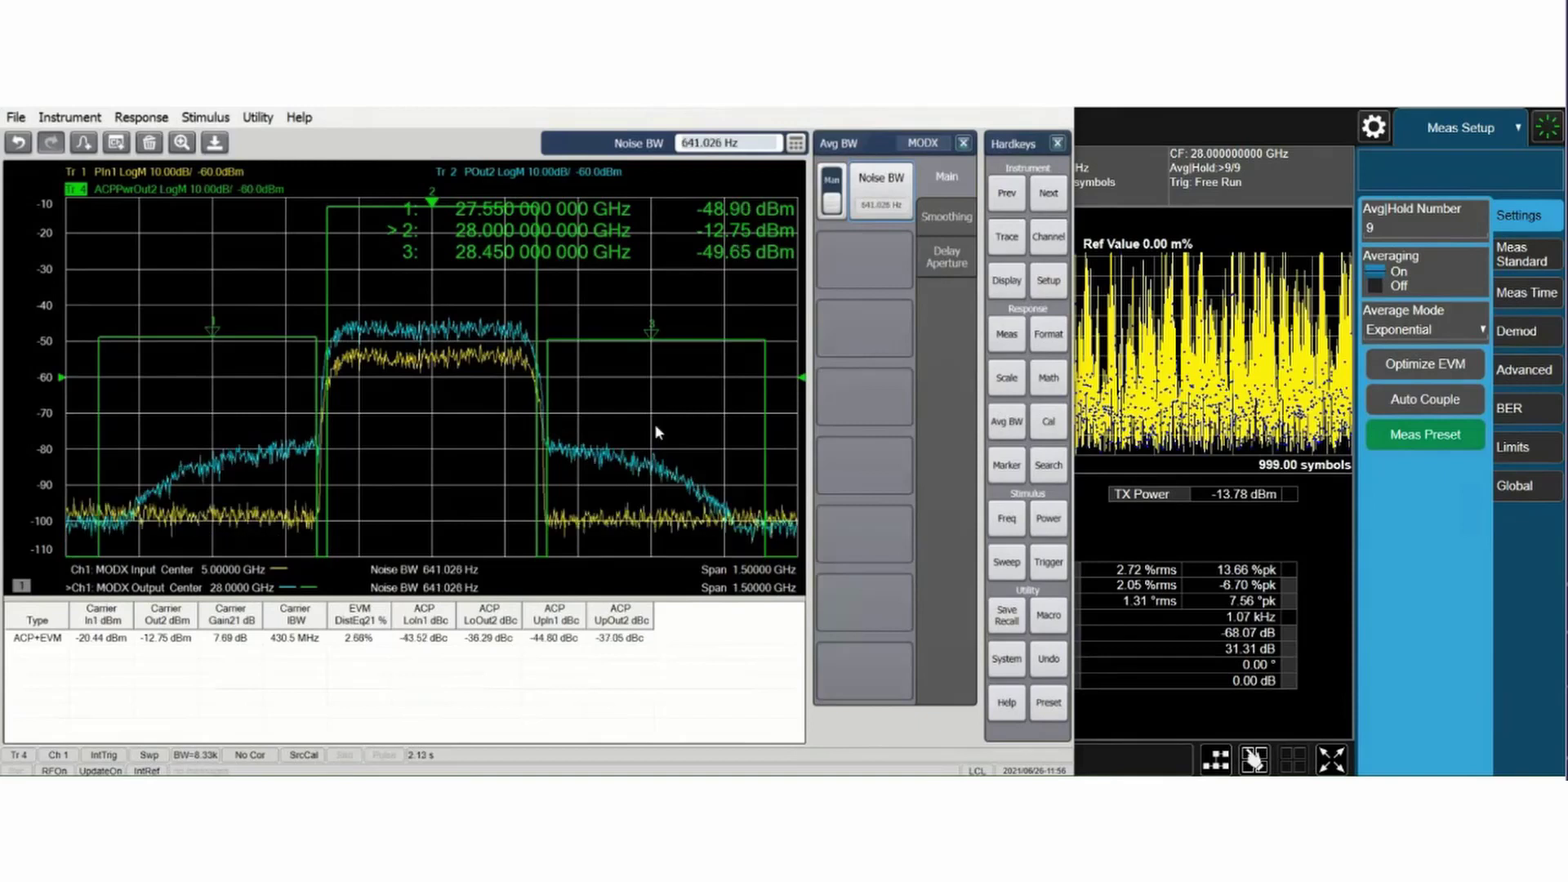
Step: Set the PNA carrier power to -15 dBm (about 7% EVM) and bring the UXA demodulation forward
left_click(1052, 523)
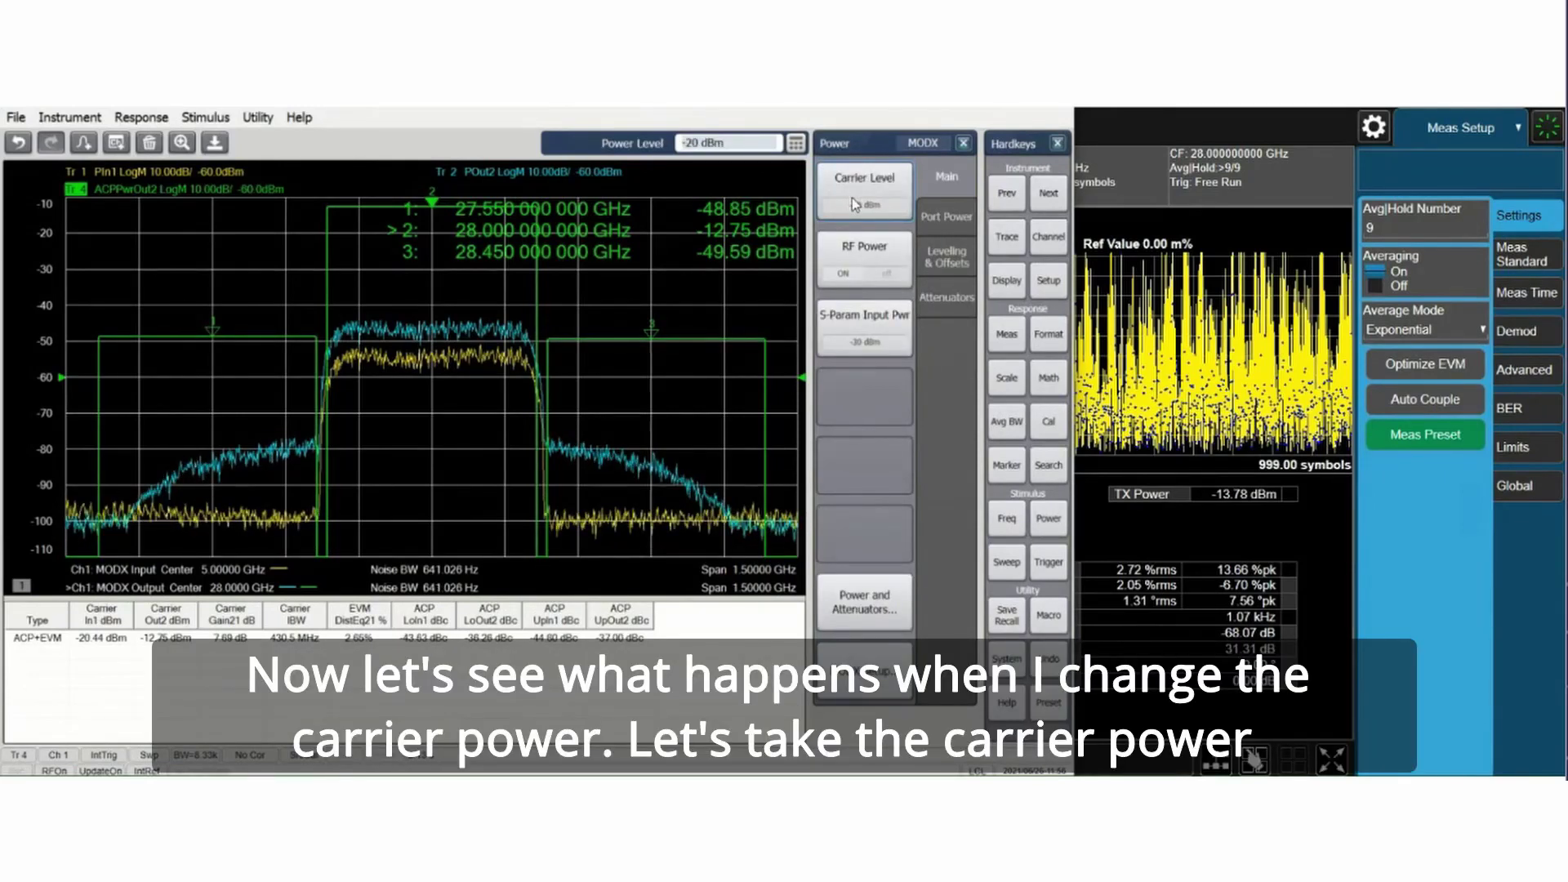
type("-15")
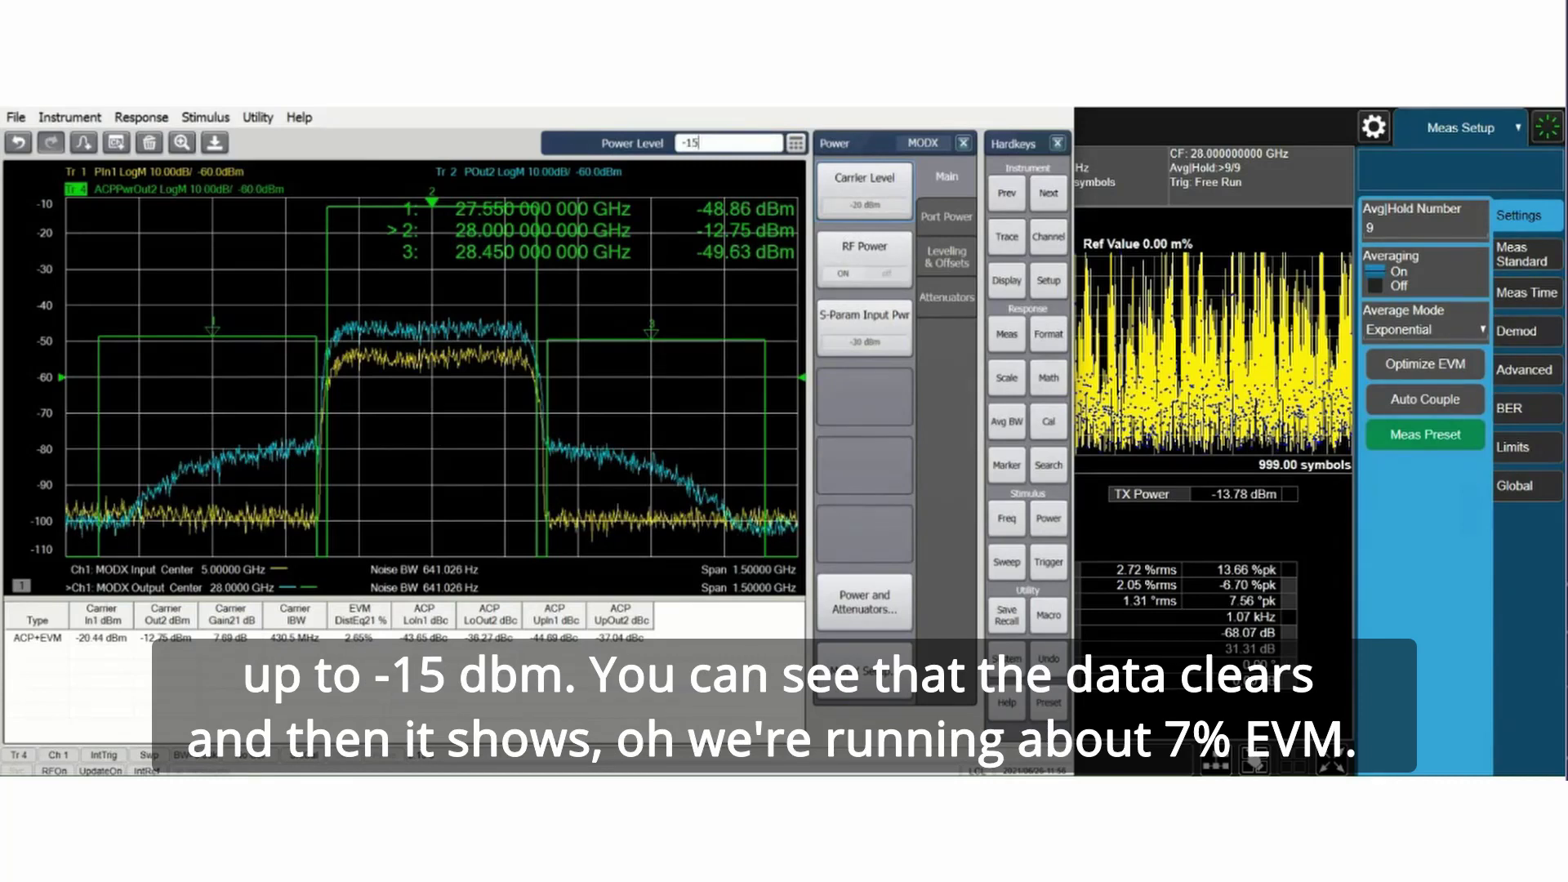
key("Return")
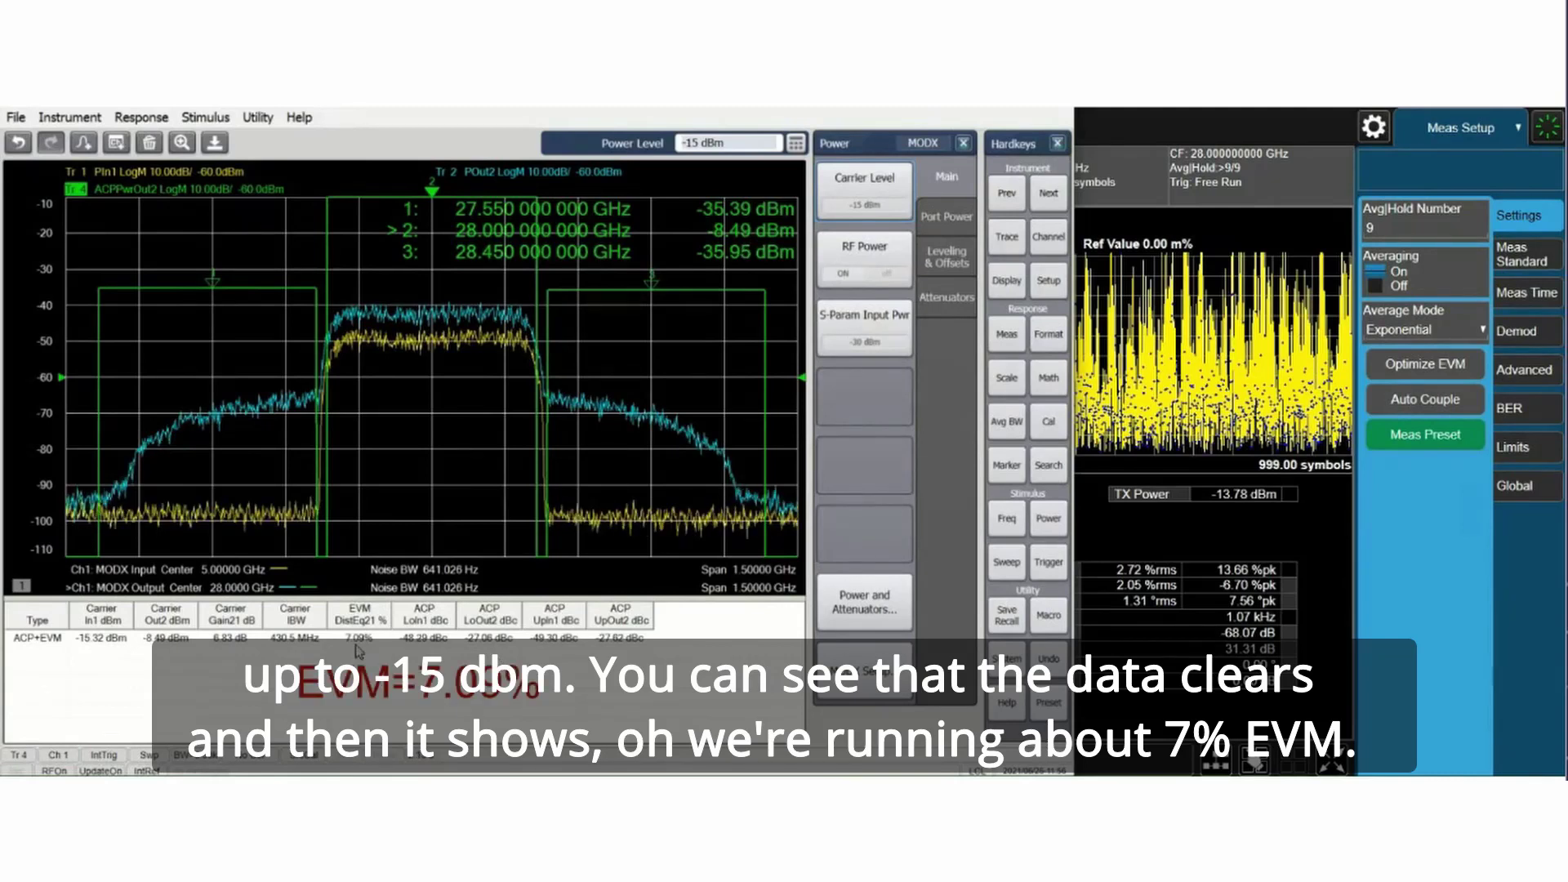
left_click(1132, 544)
left_click(575, 181)
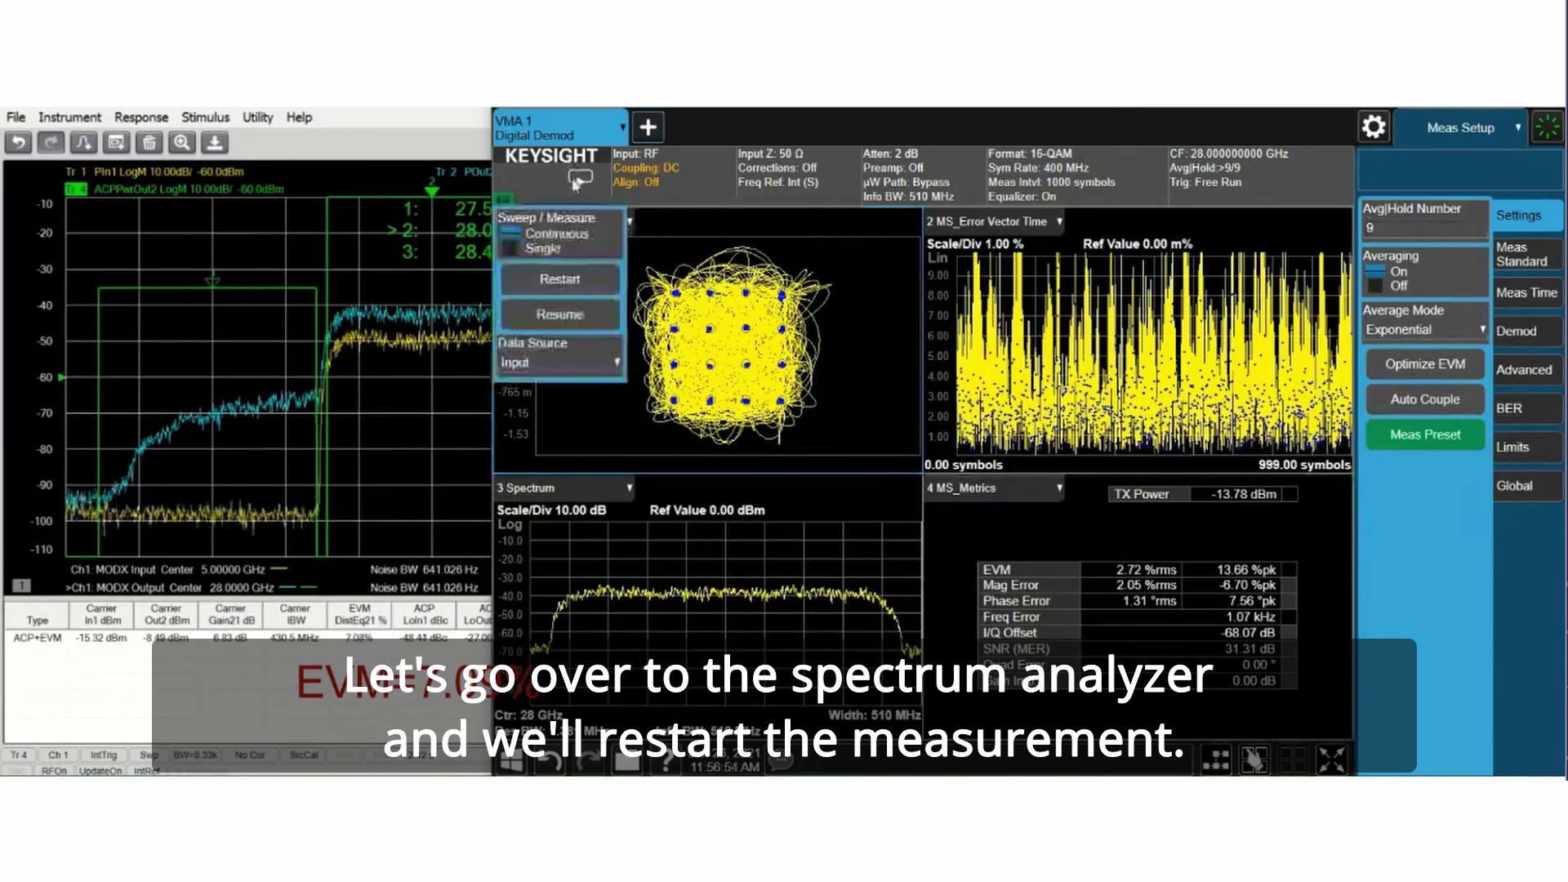
Step: Restart the UXA measurement and apply Optimize EVM, settling 16-QAM EVM near 7.01% rms
left_click(560, 279)
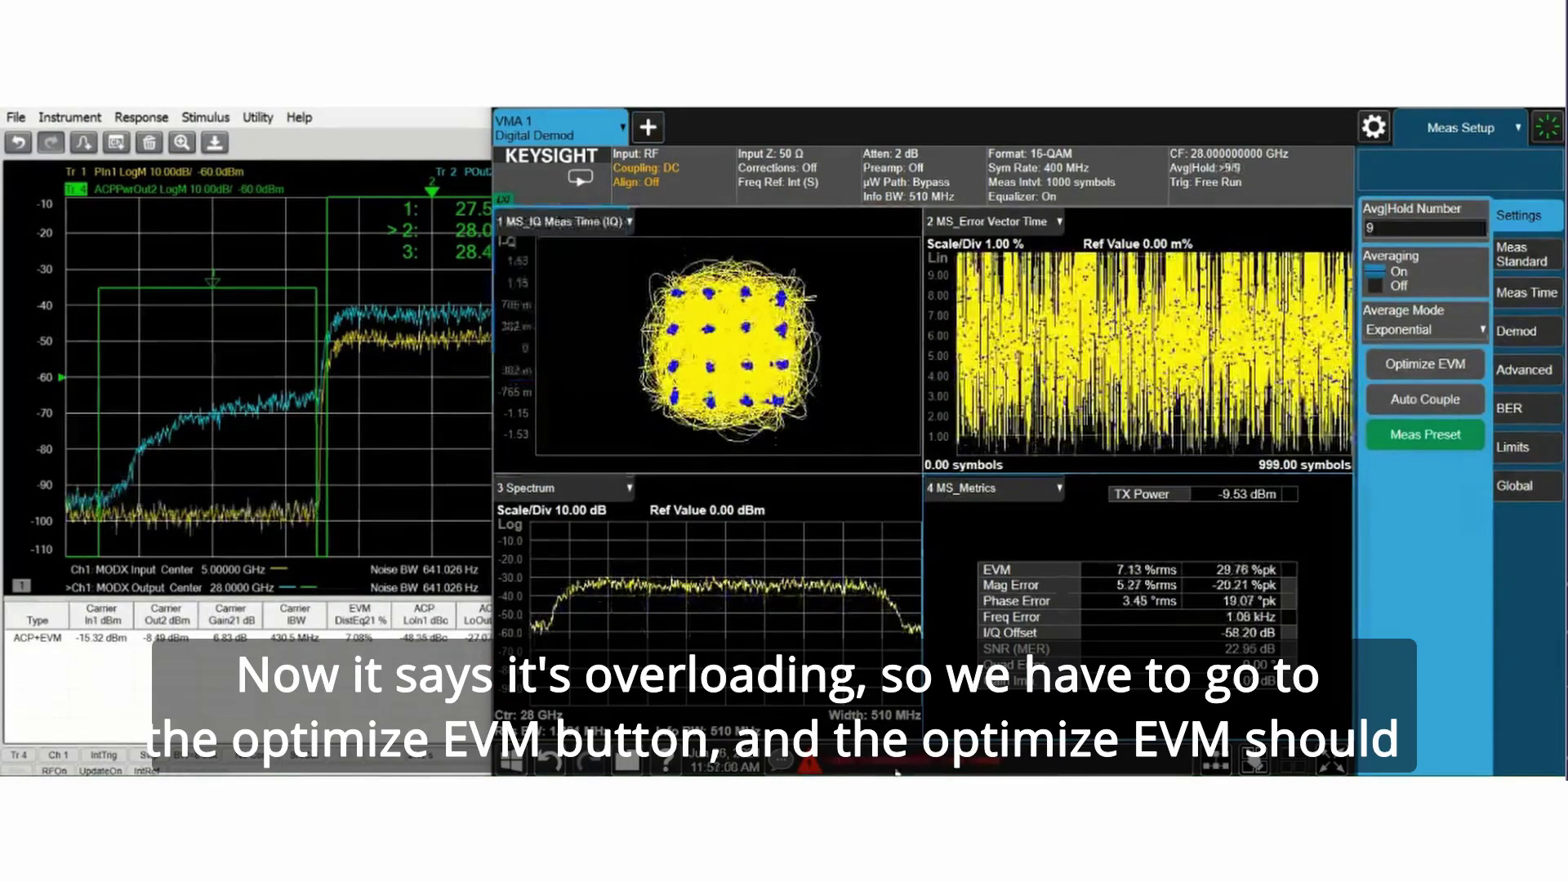
left_click(1435, 368)
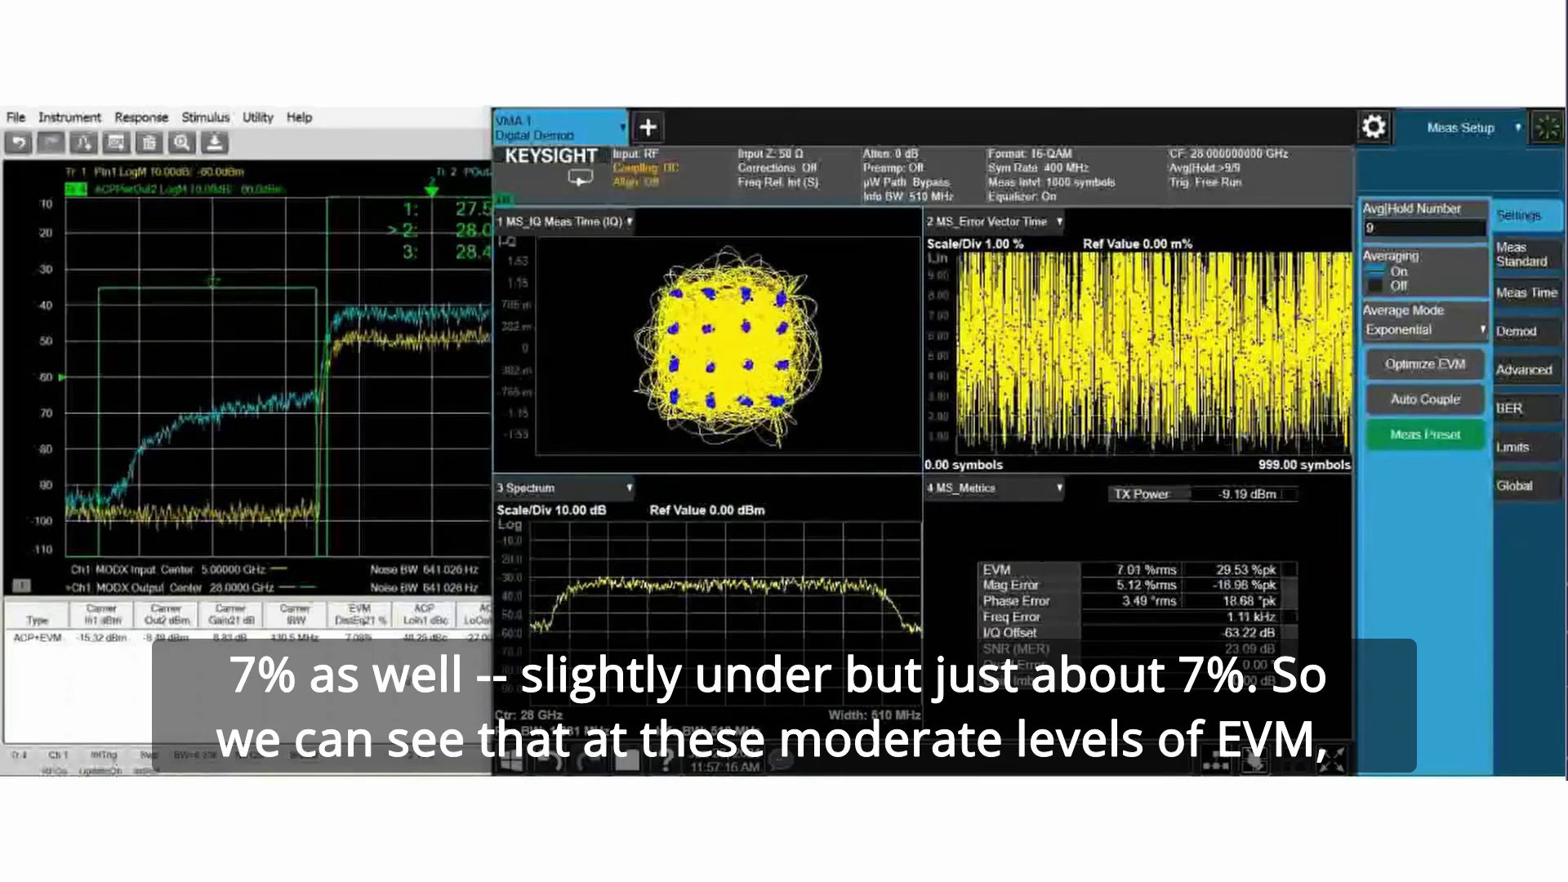
Step: Bring the PNA network analyzer window back to the front
left_click(365, 658)
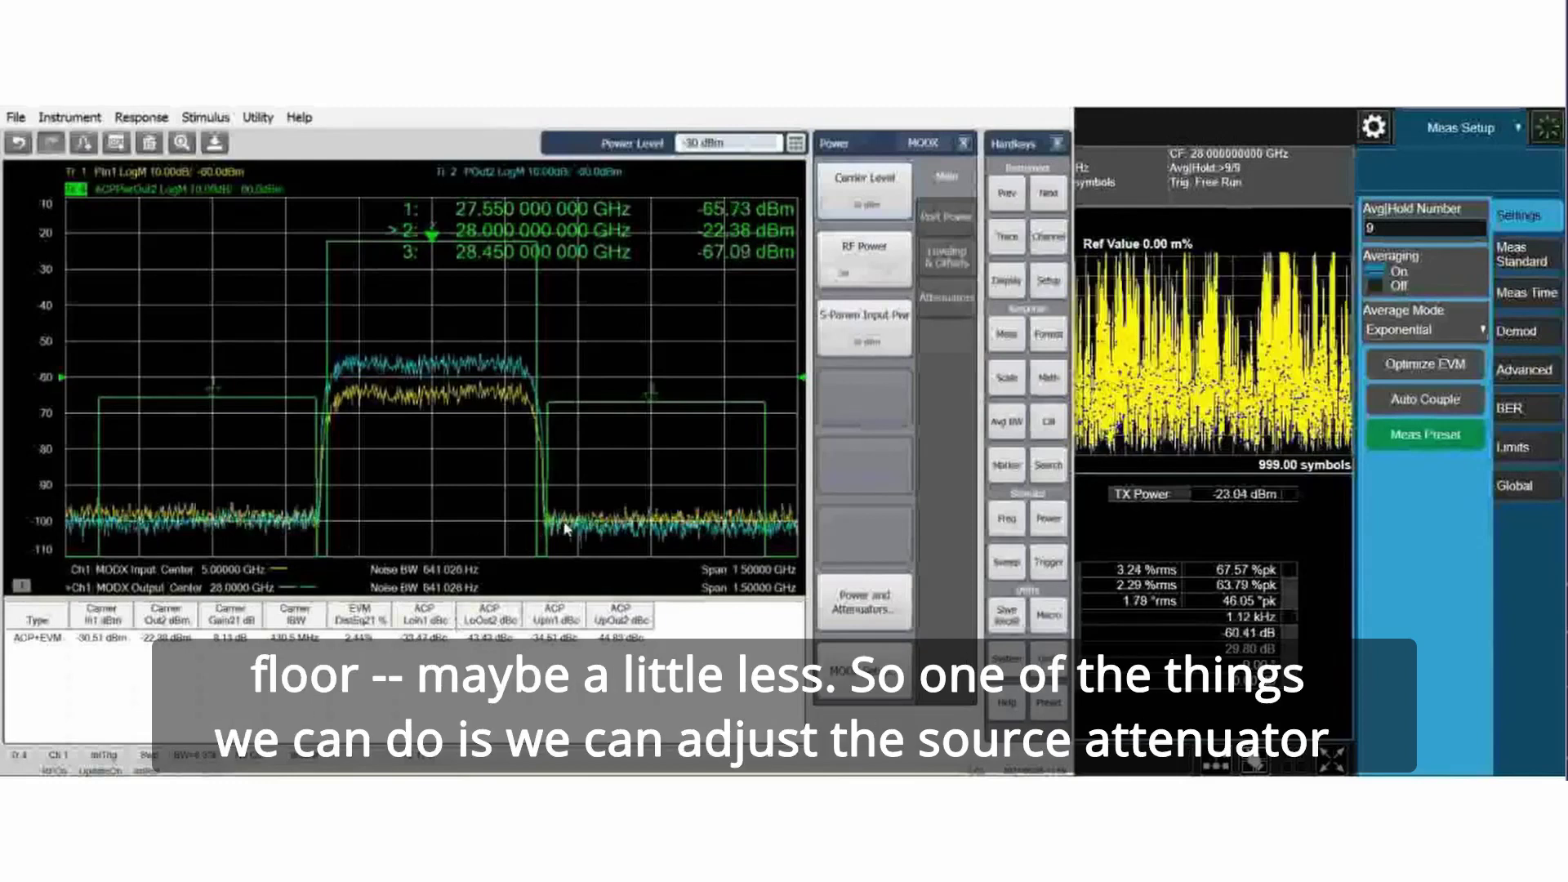
Step: Set the VNA Source Attenuator in the converter setup's RF path to 10 dB
left_click(843, 663)
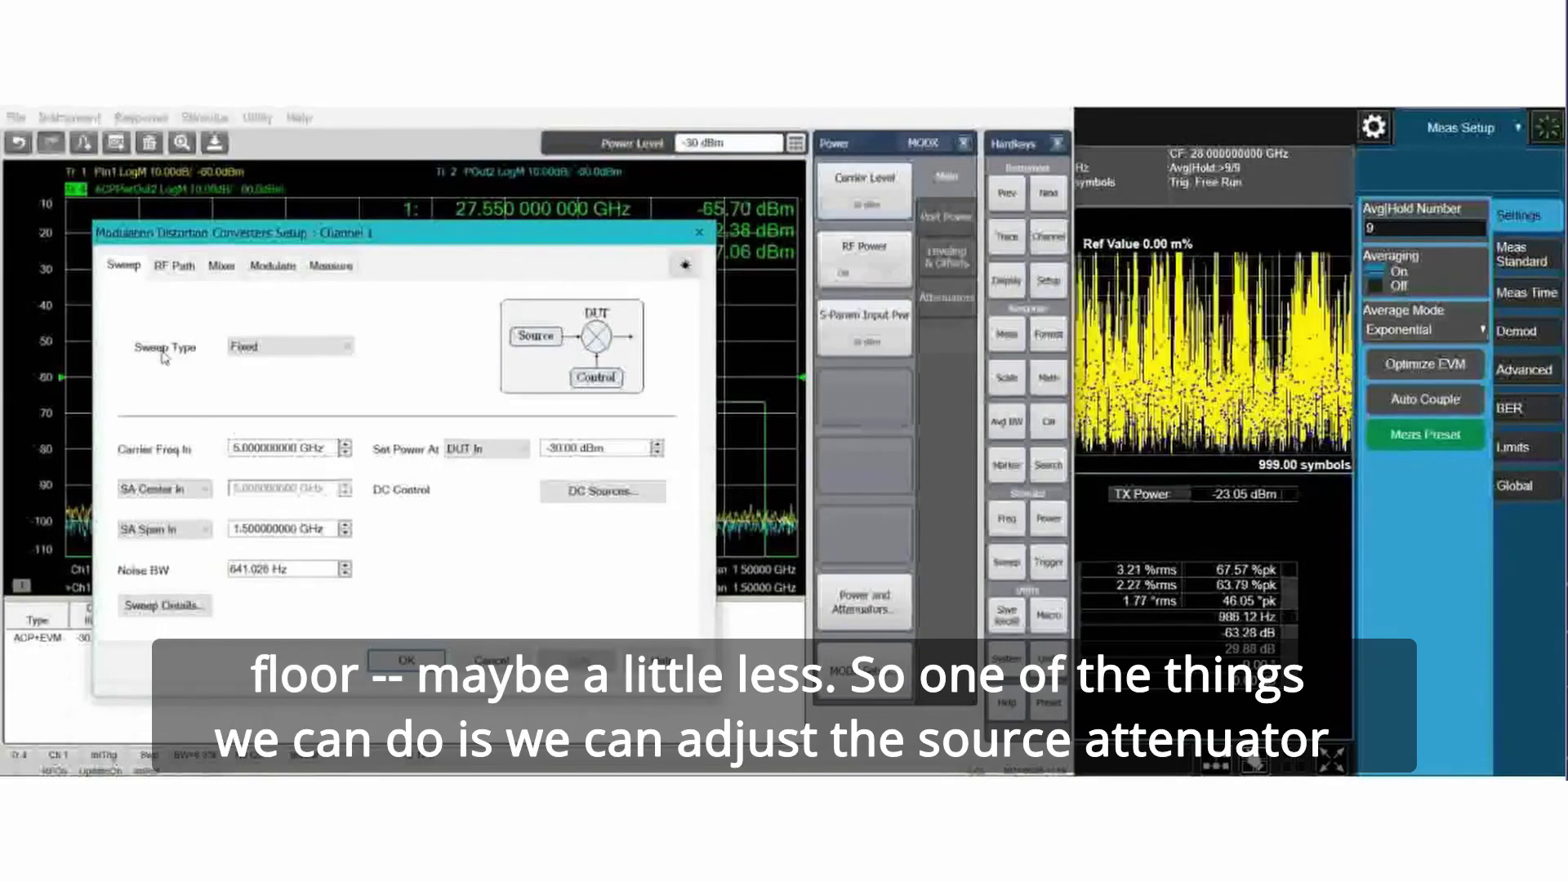
left_click(173, 268)
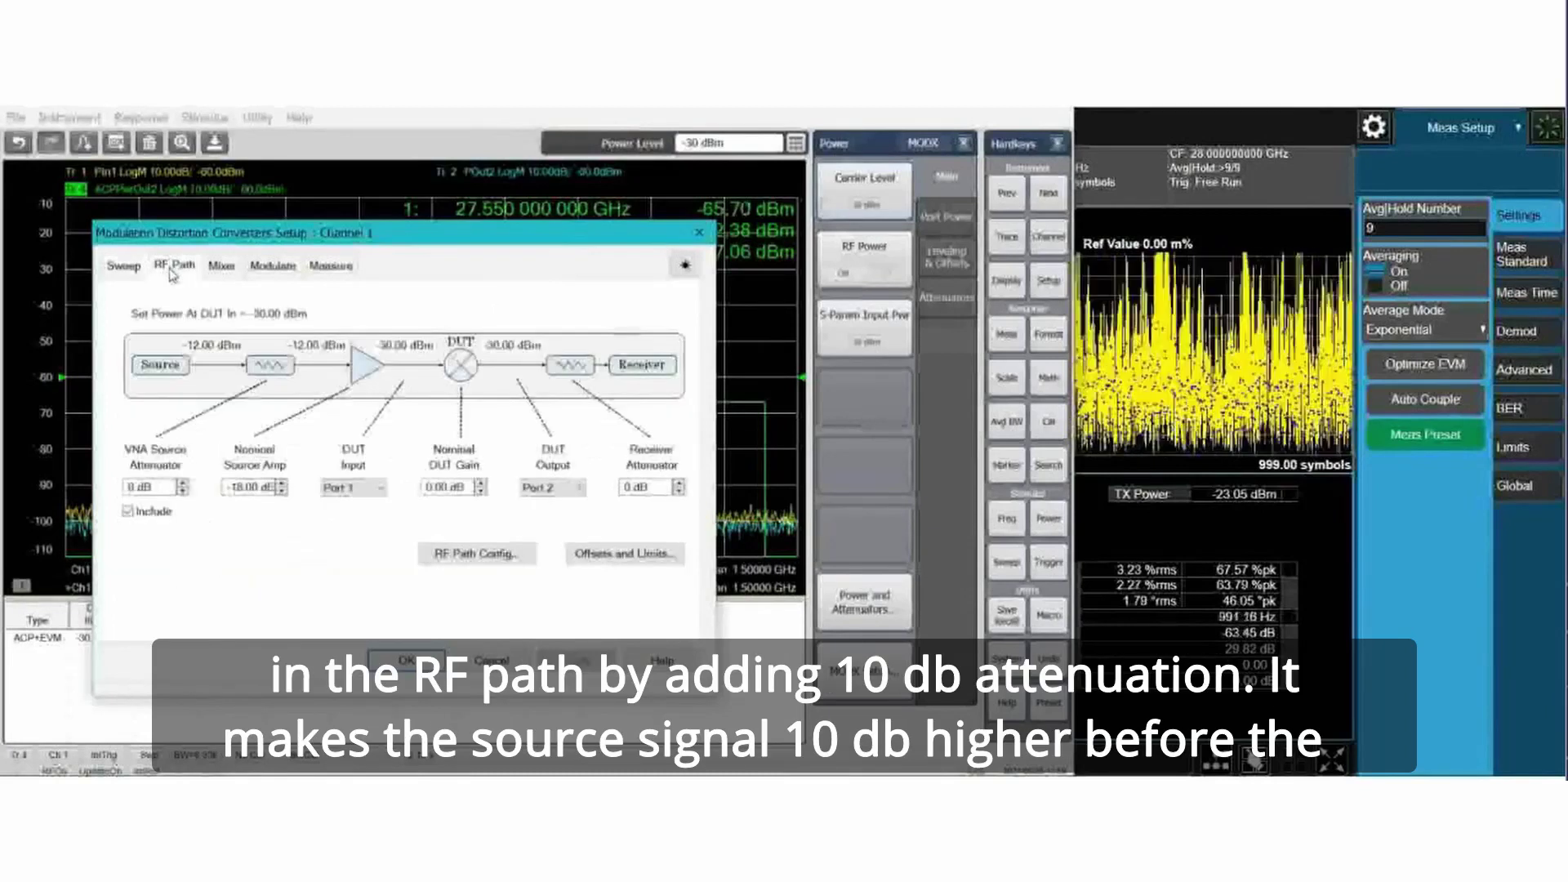
left_click(183, 483)
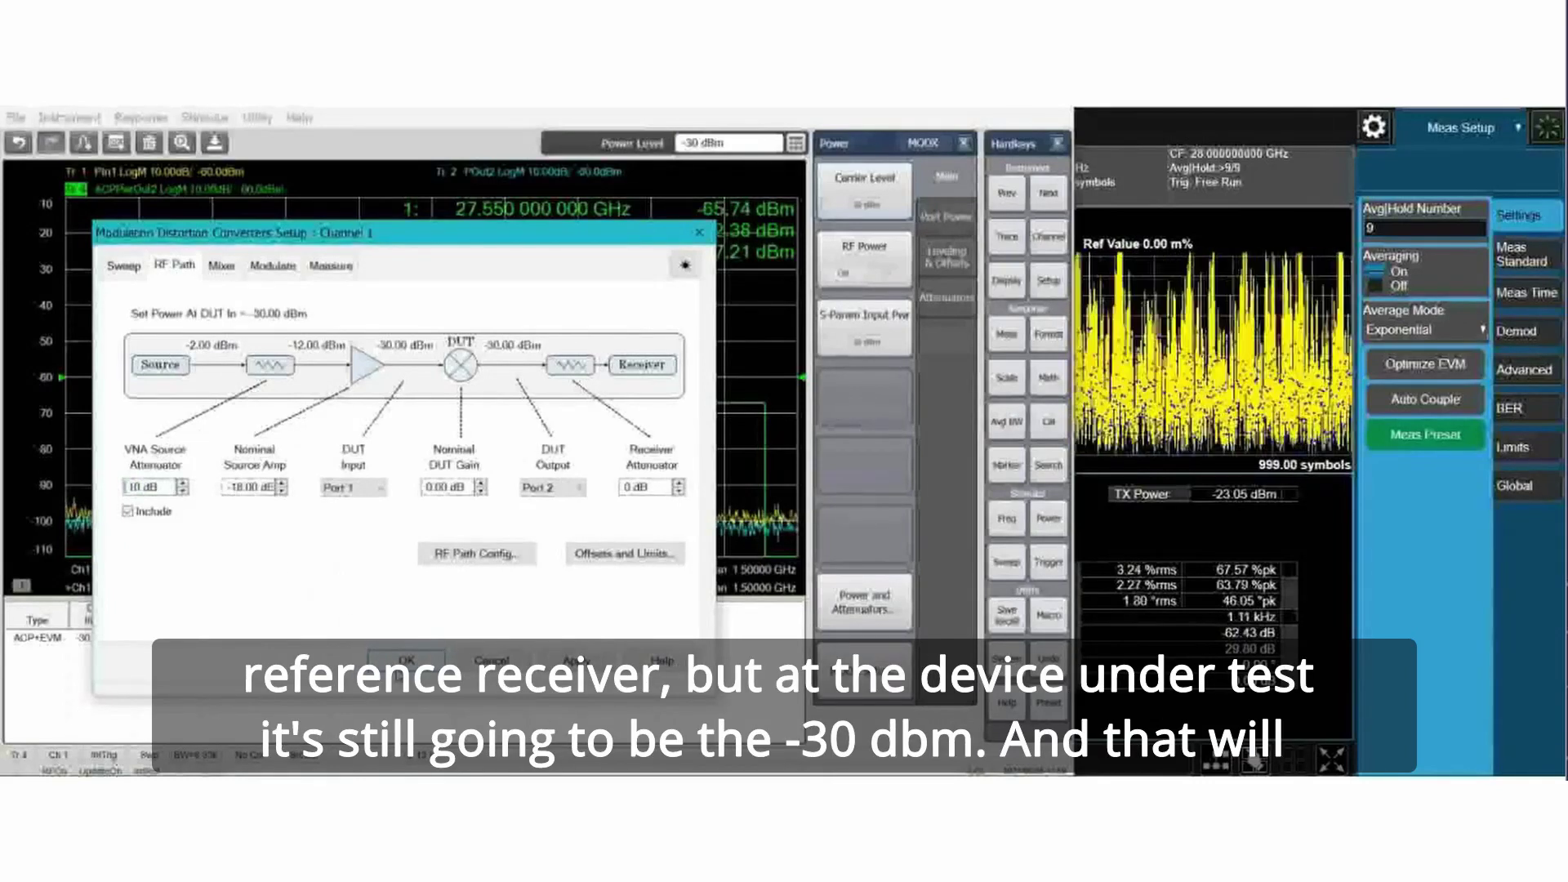
left_click(401, 662)
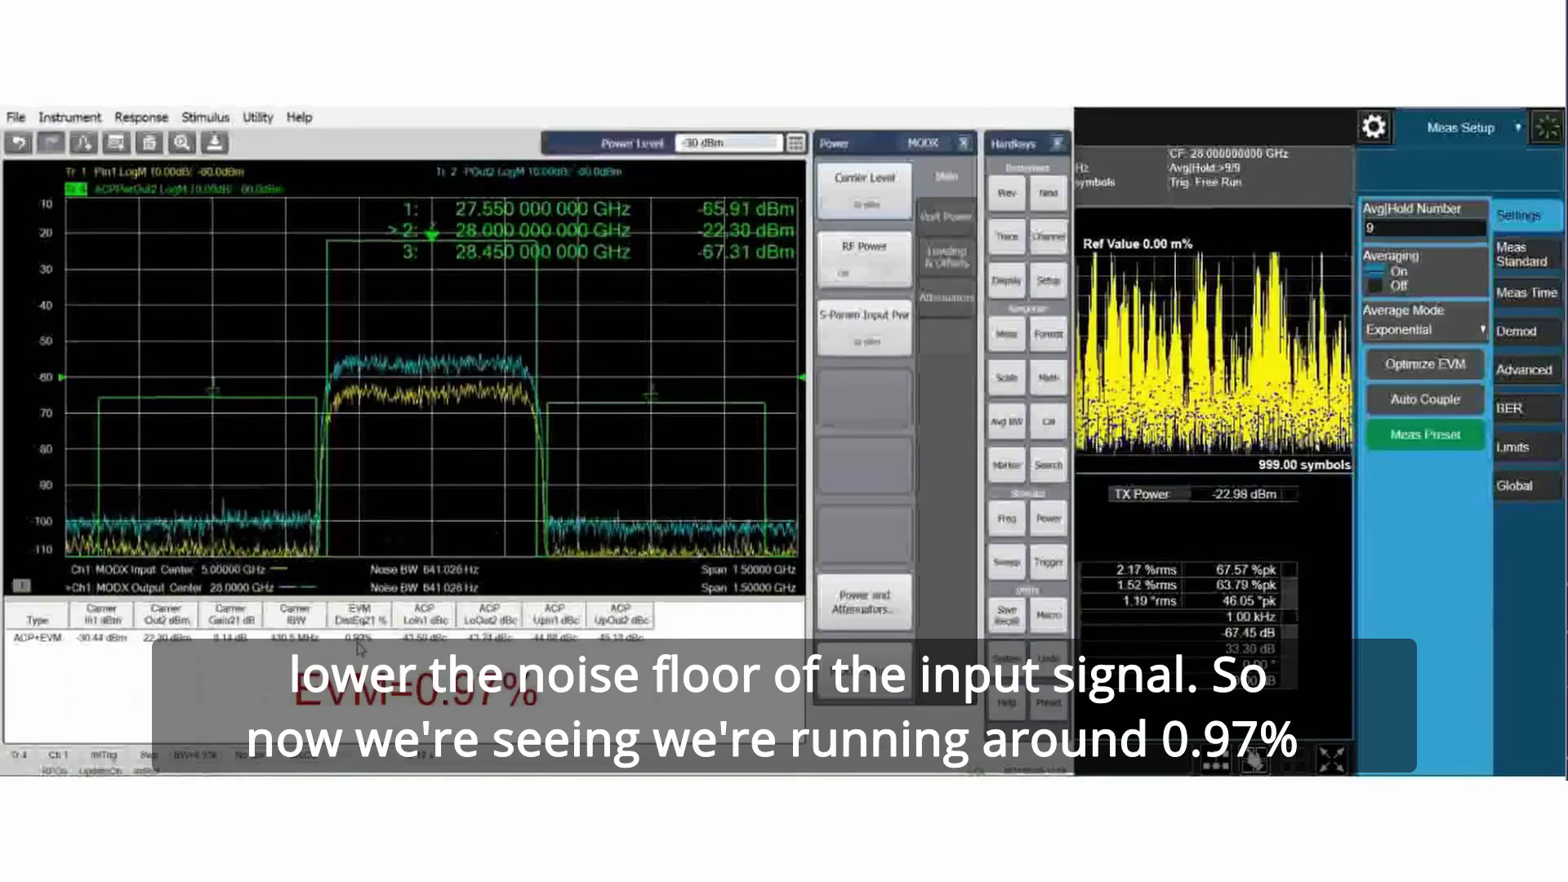
Step: Step the PNA noise bandwidth down to 308.642 Hz, then bring the UXA demodulation forward
left_click(1009, 424)
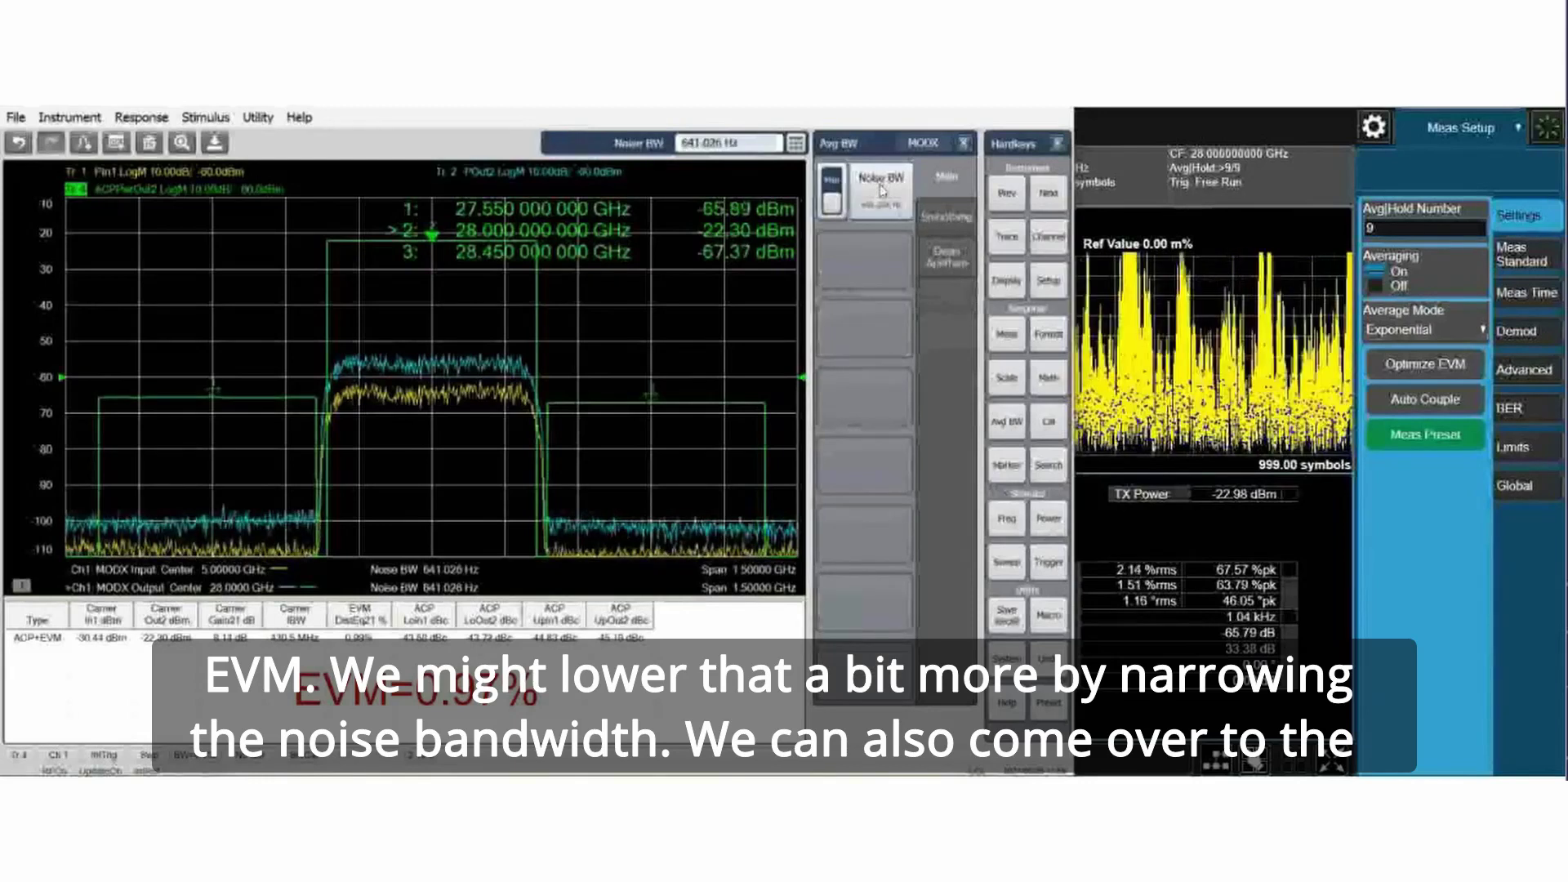
key("Down")
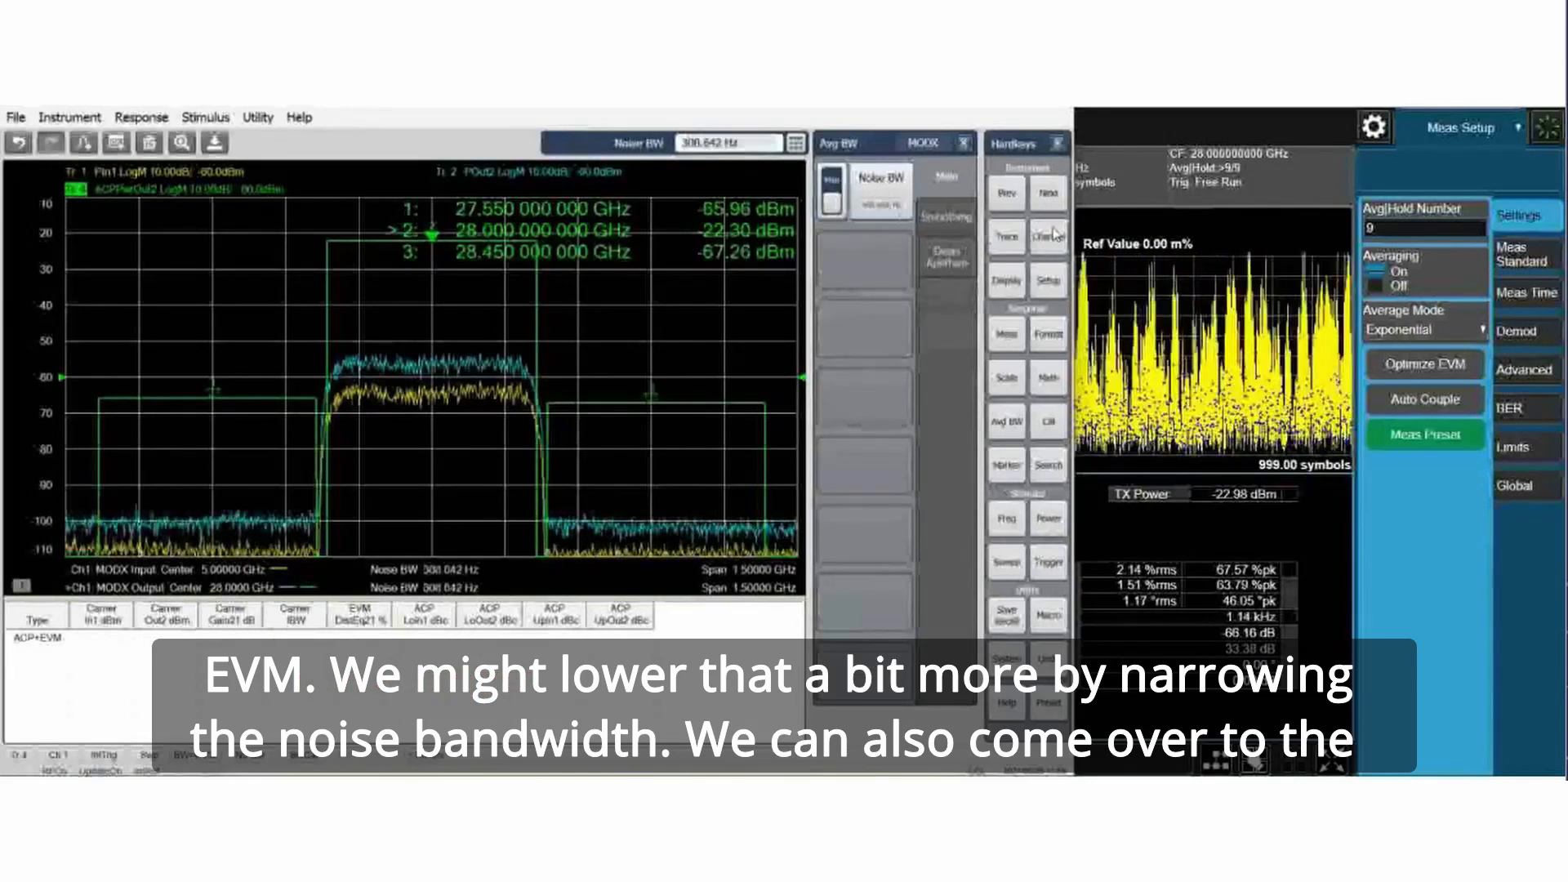
left_click(1122, 536)
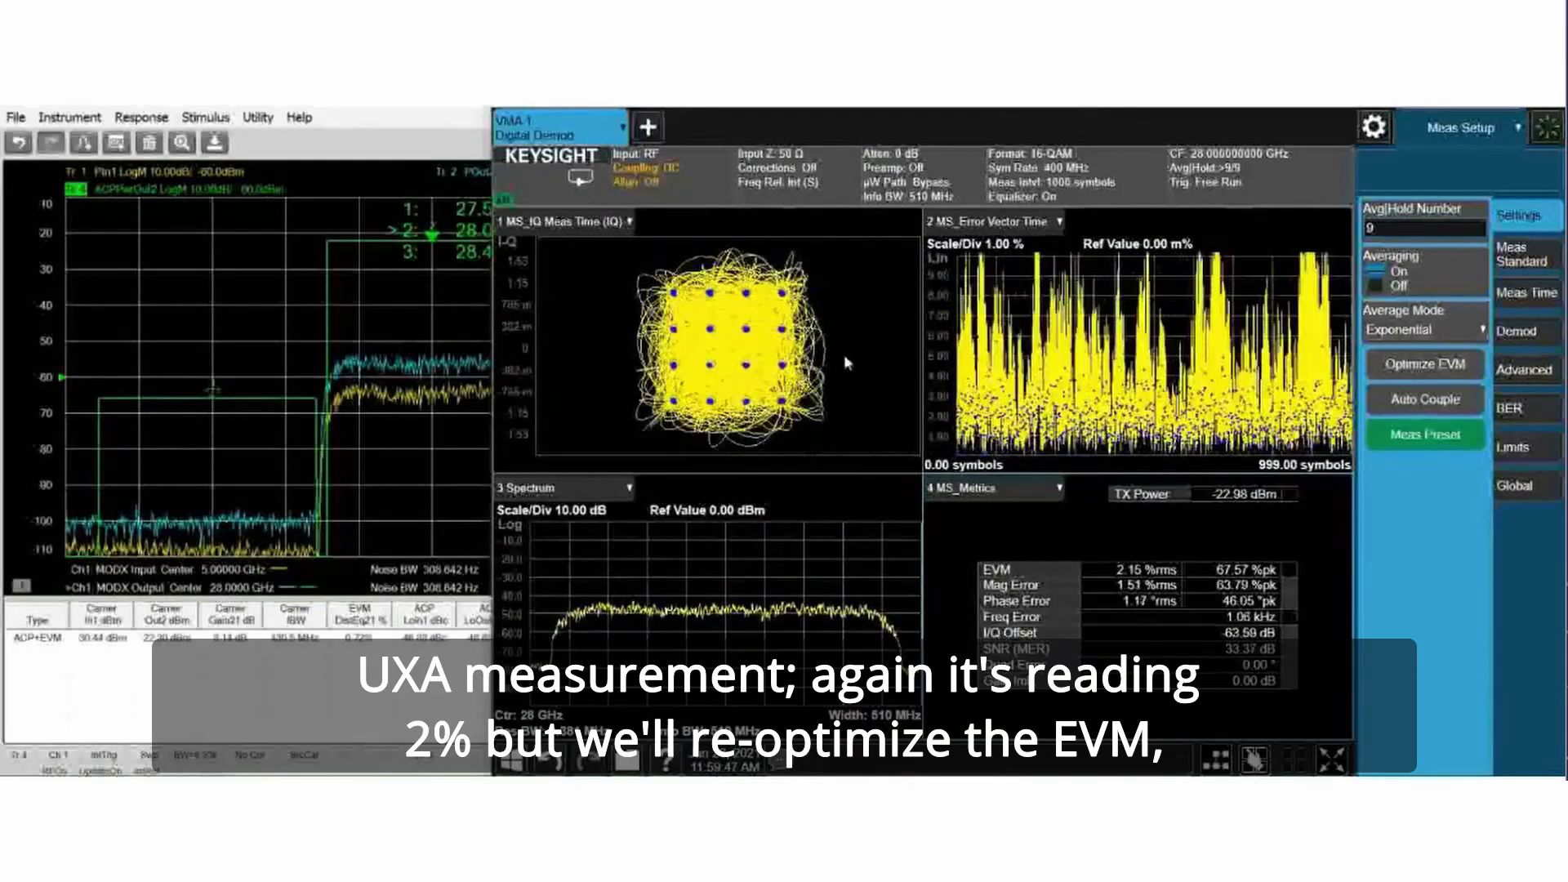
Step: Re-run Optimize EVM on the UXA, lowering 16-QAM EVM from 2.13% to about 1.8%
left_click(1425, 366)
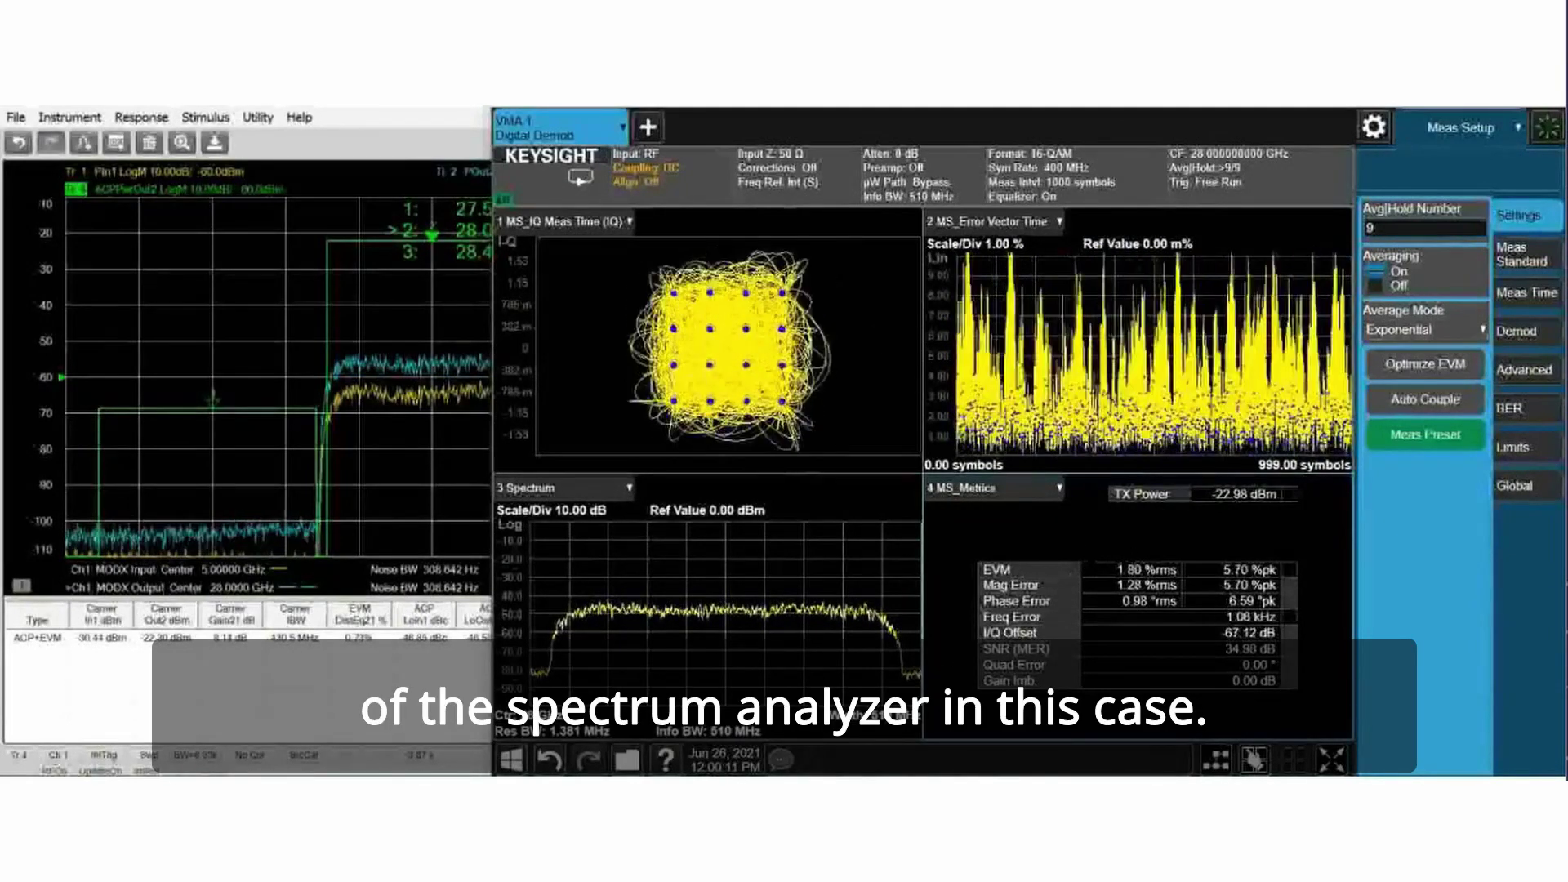
Step: Bring the PNA window forward, showing 0.72% EVM at 308.642 Hz noise bandwidth
left_click(484, 427)
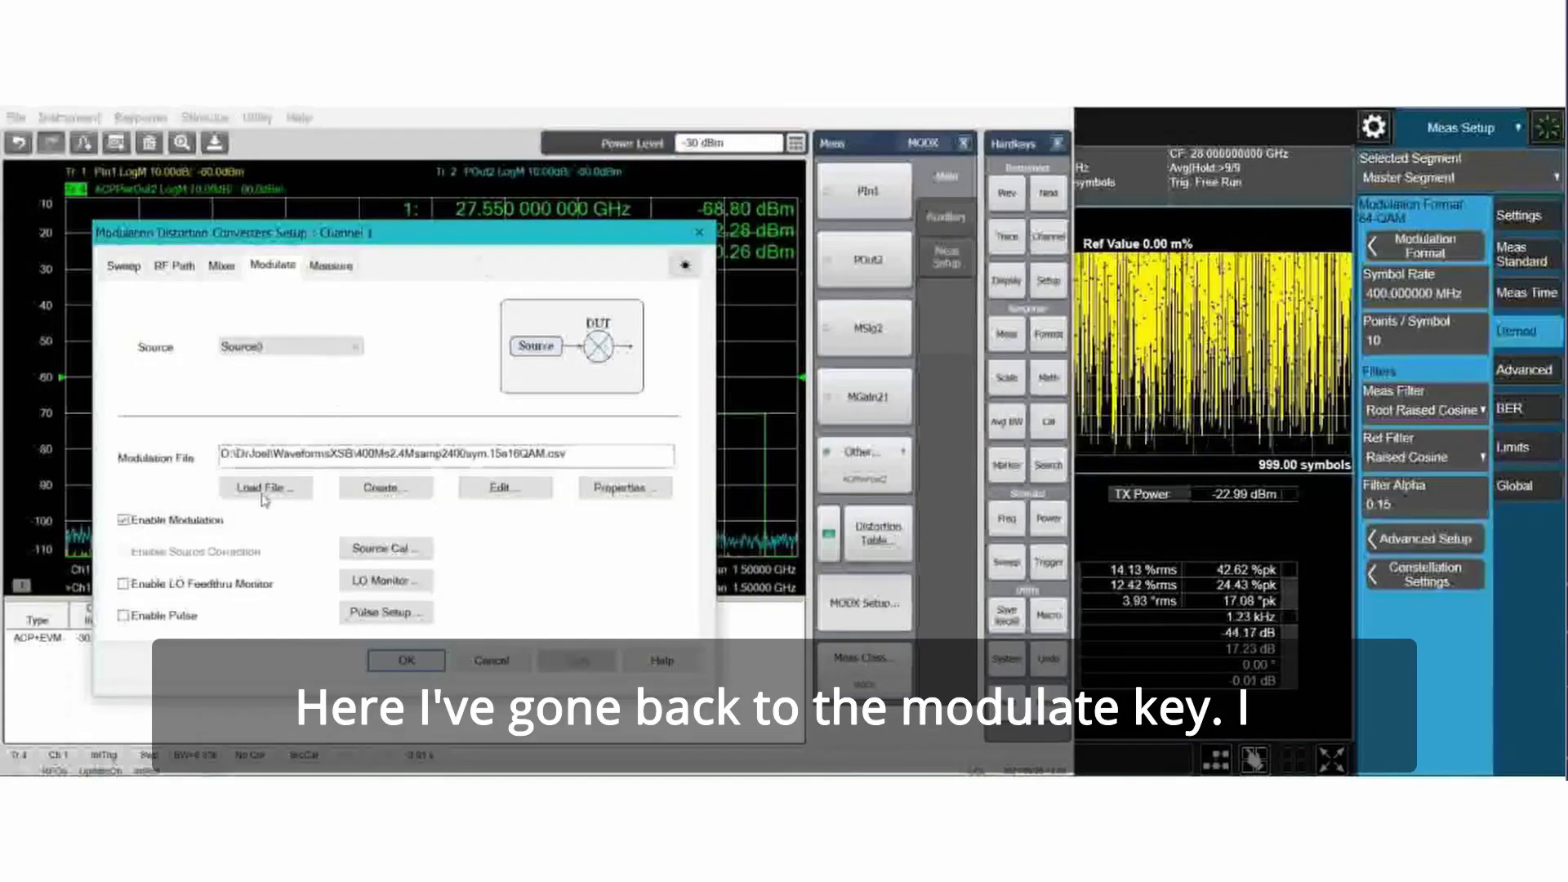
Step: Recall the 64-QAM .mdx waveform file and accept autofill of the measurement frequencies
left_click(268, 489)
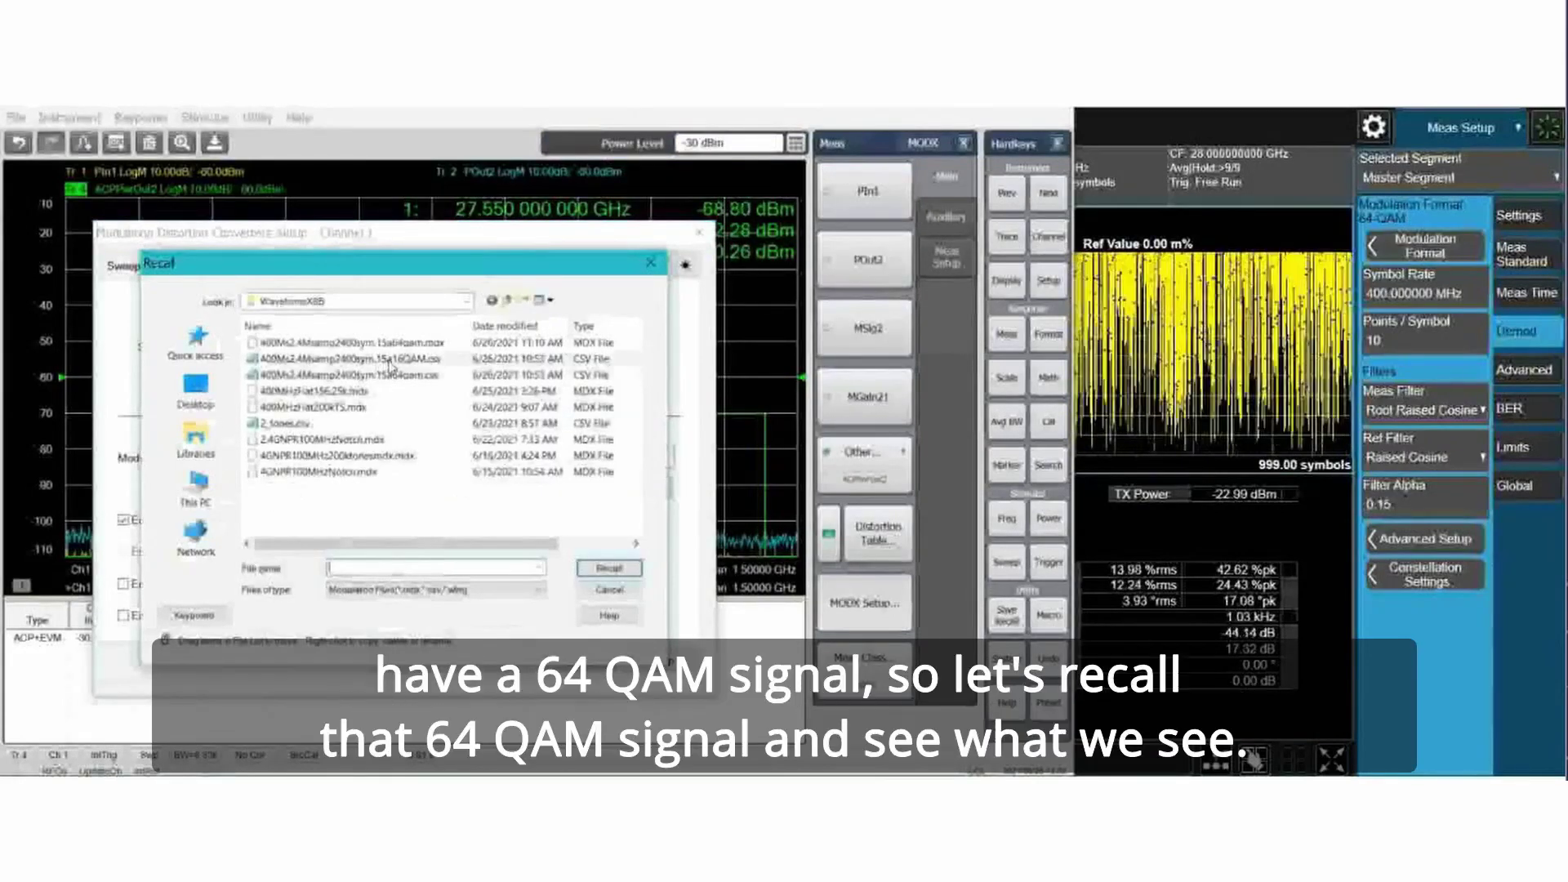
left_click(384, 343)
left_click(615, 567)
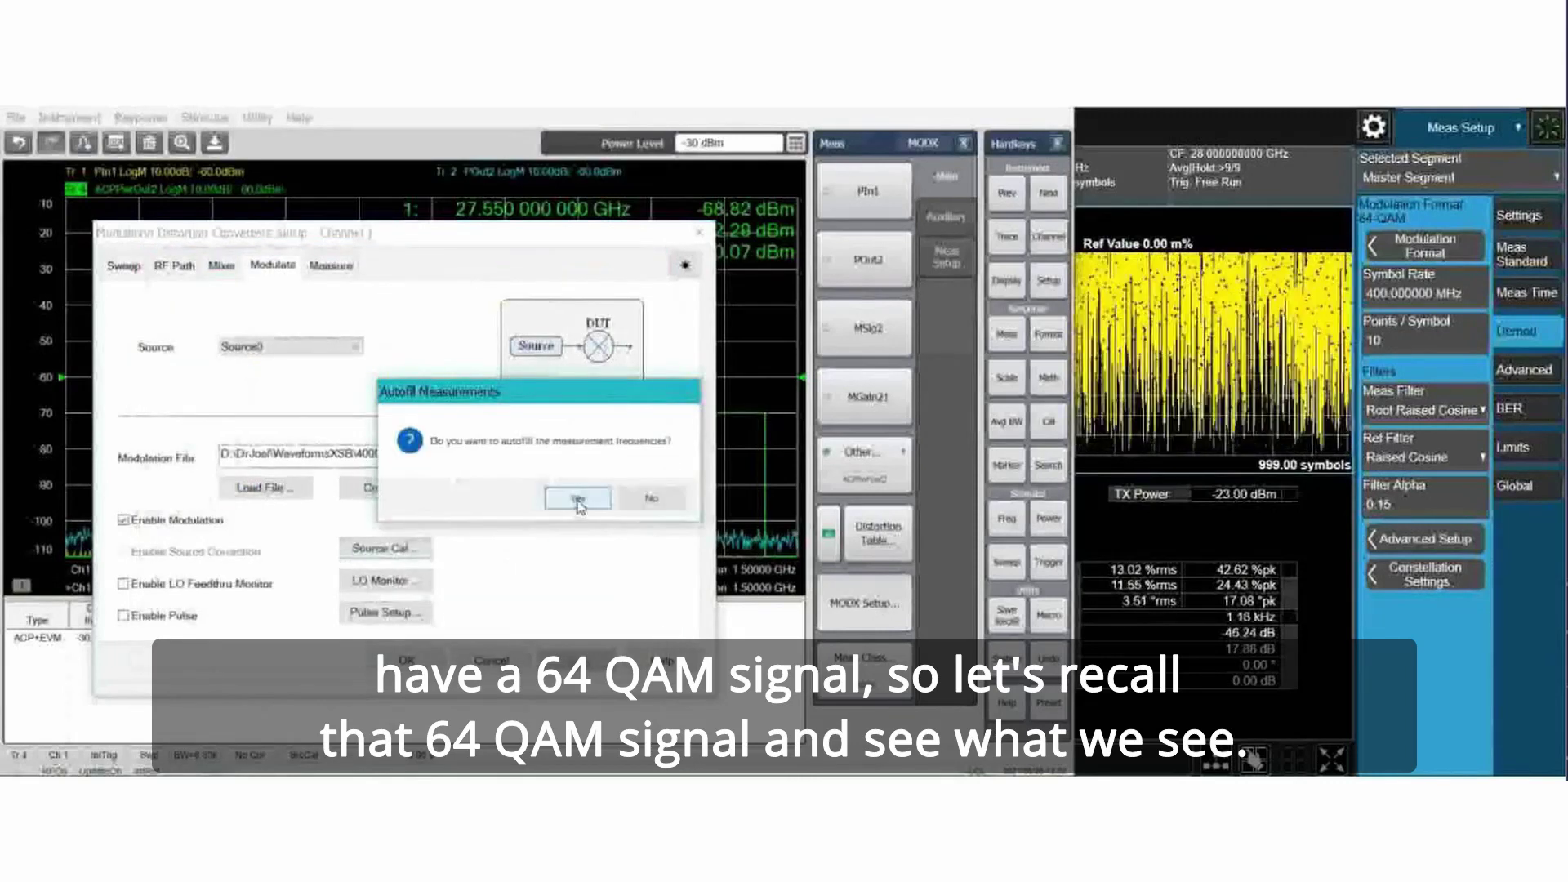
left_click(578, 495)
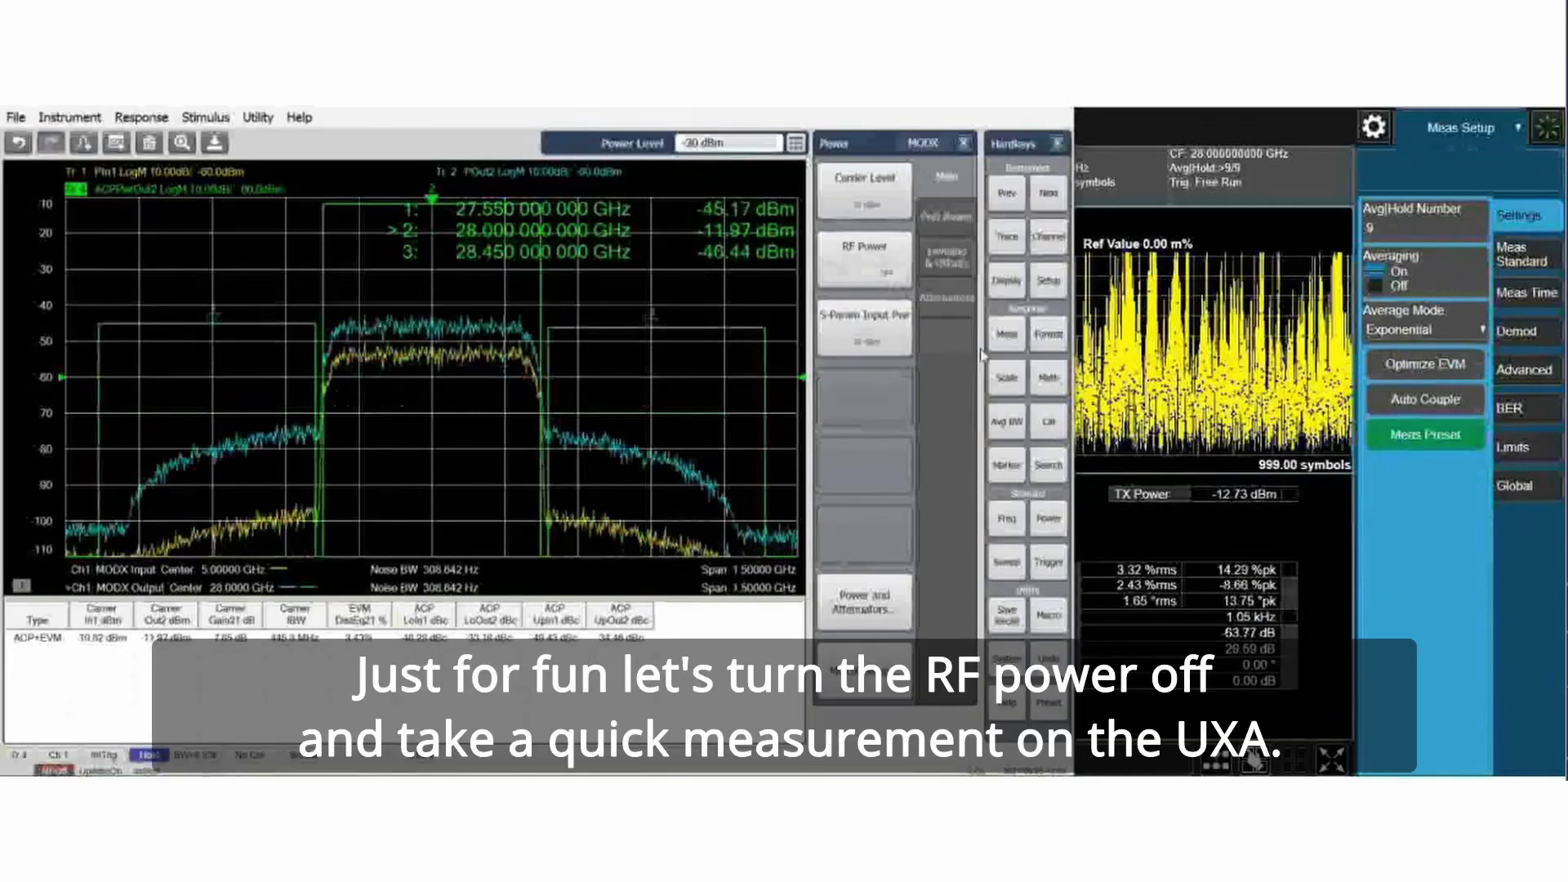
Step: Take a single UXA 64-QAM measurement (20.34% rms EVM), then return to the PNA
left_click(1090, 508)
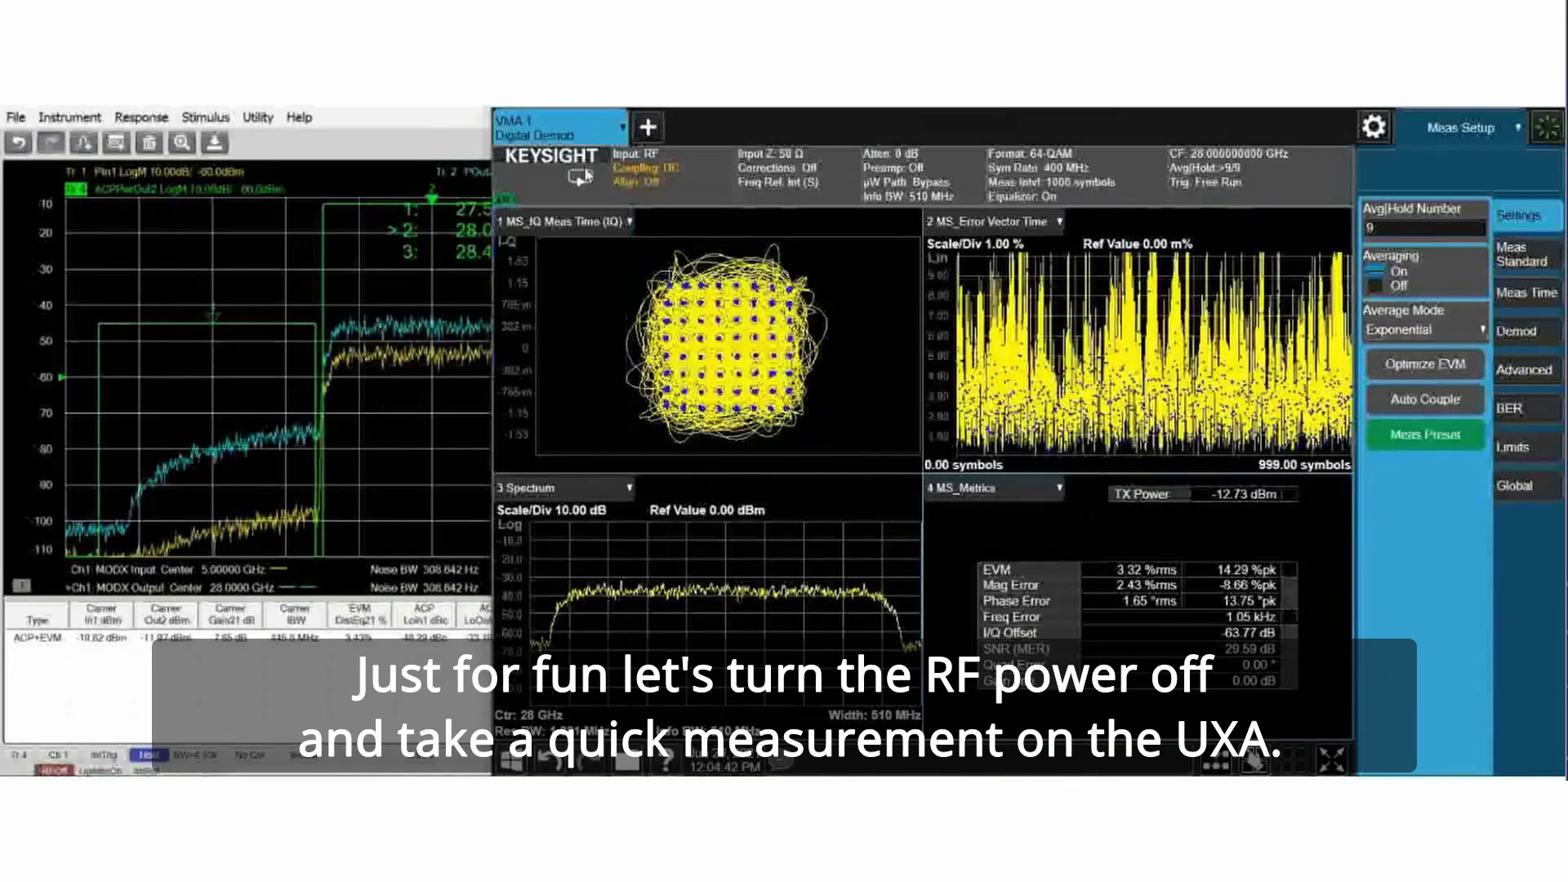
left_click(581, 176)
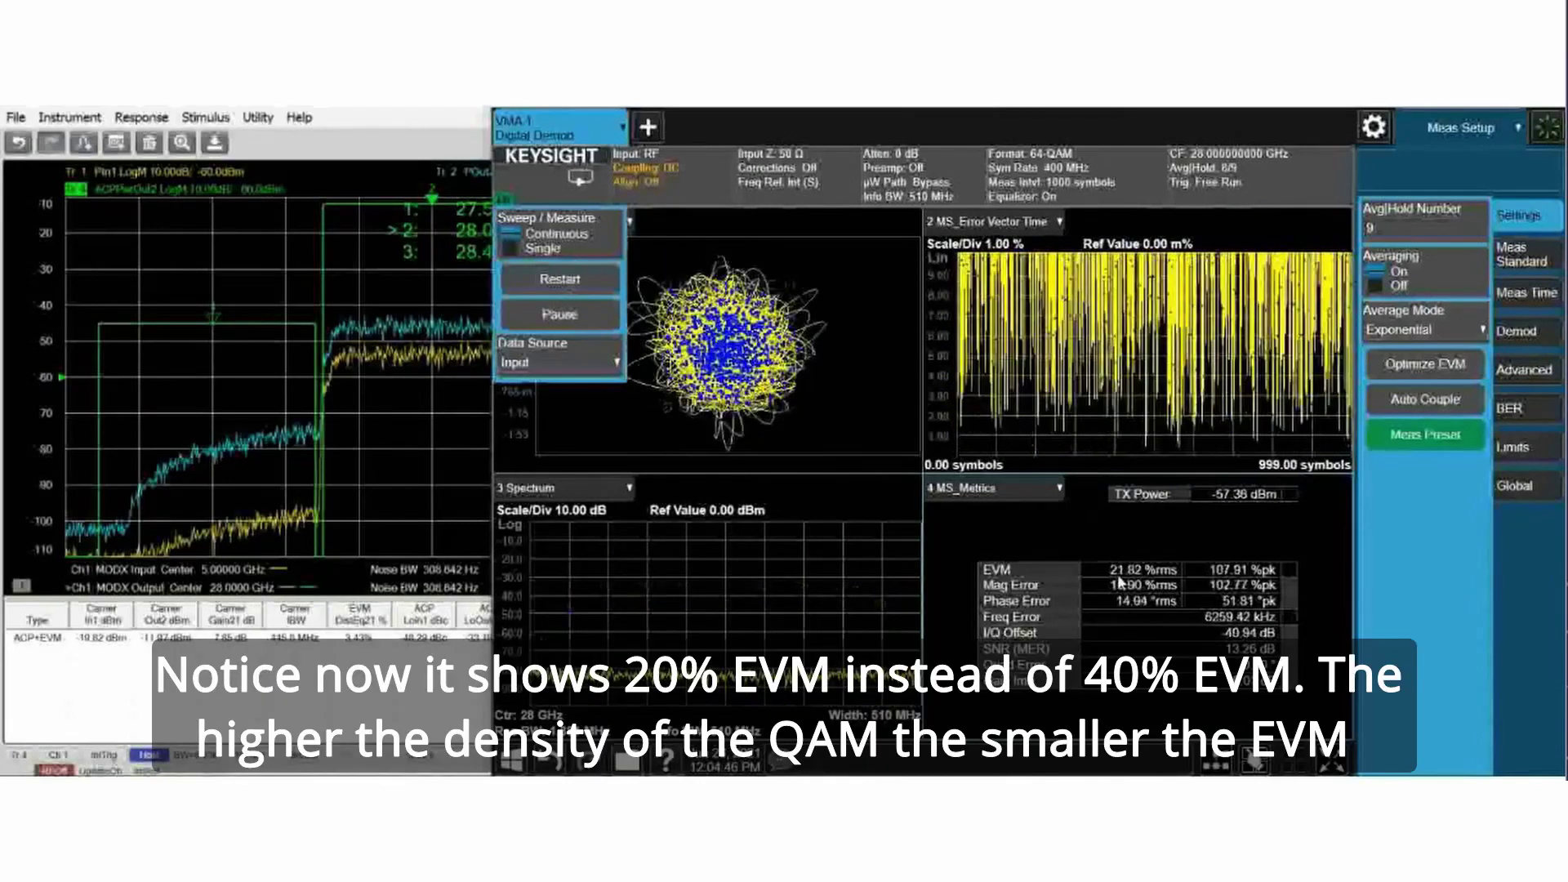
left_click(543, 248)
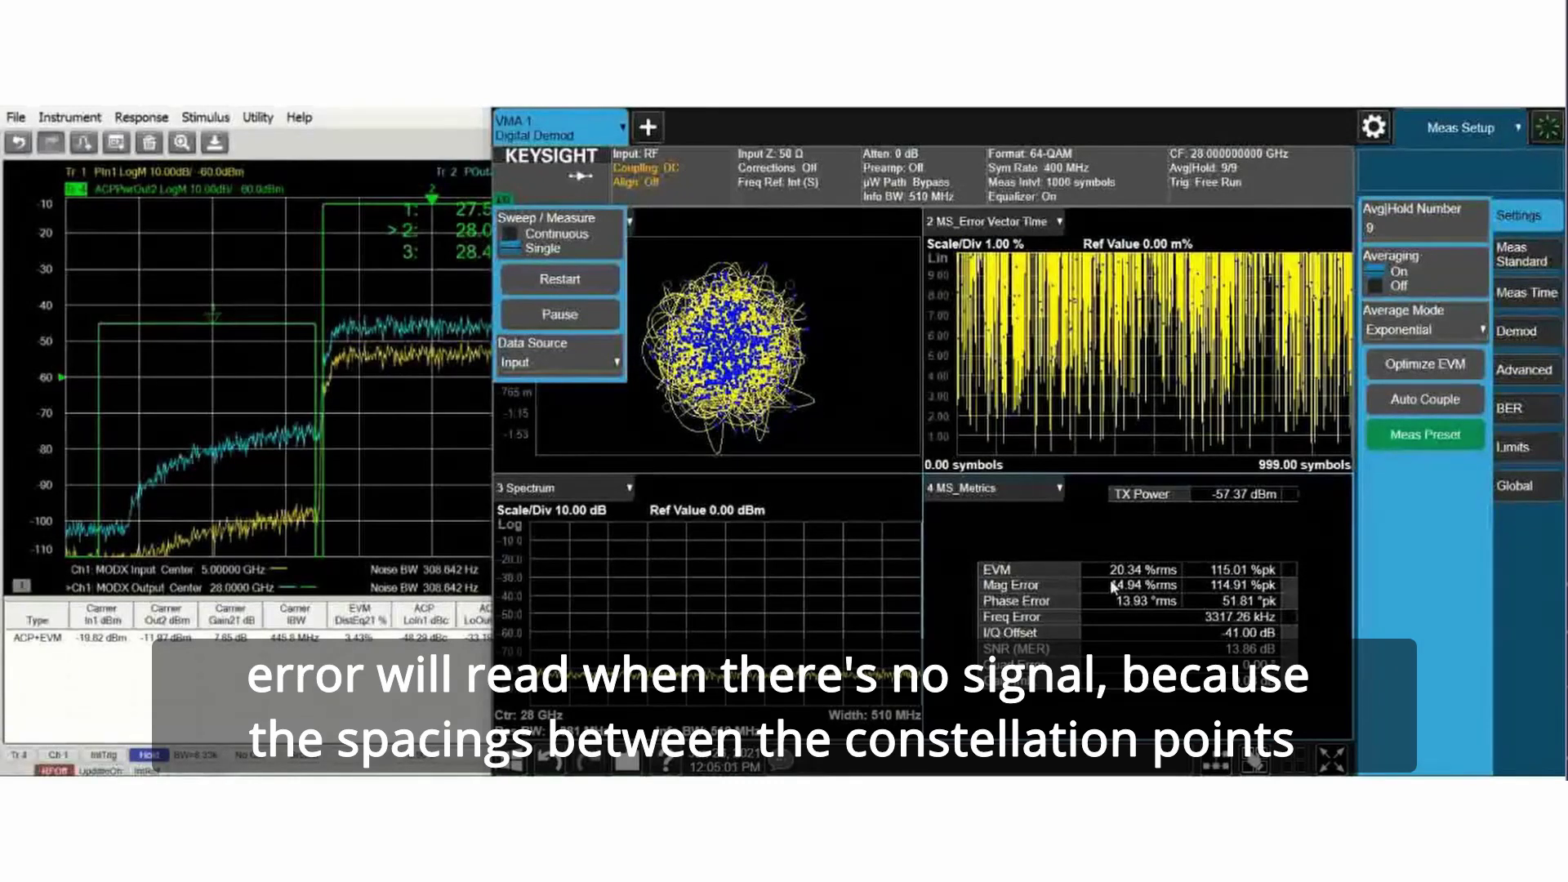
left_click(470, 508)
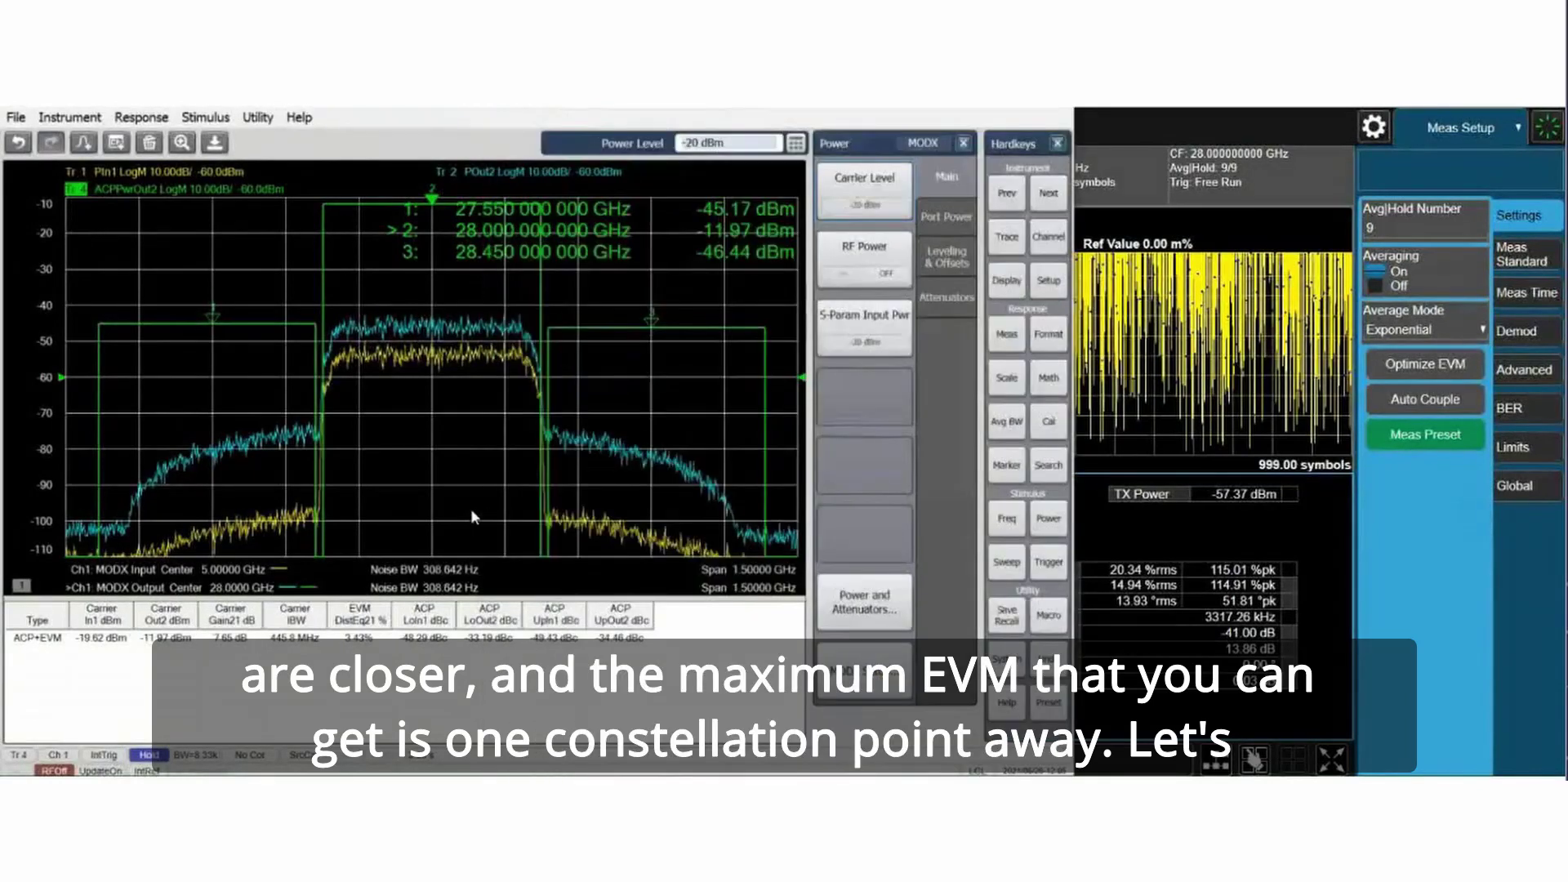
Step: Turn PNA RF power on with a single sweep and run the UXA continuously, reaching about 3.3% EVM
left_click(857, 271)
left_click(833, 245)
left_click(1123, 441)
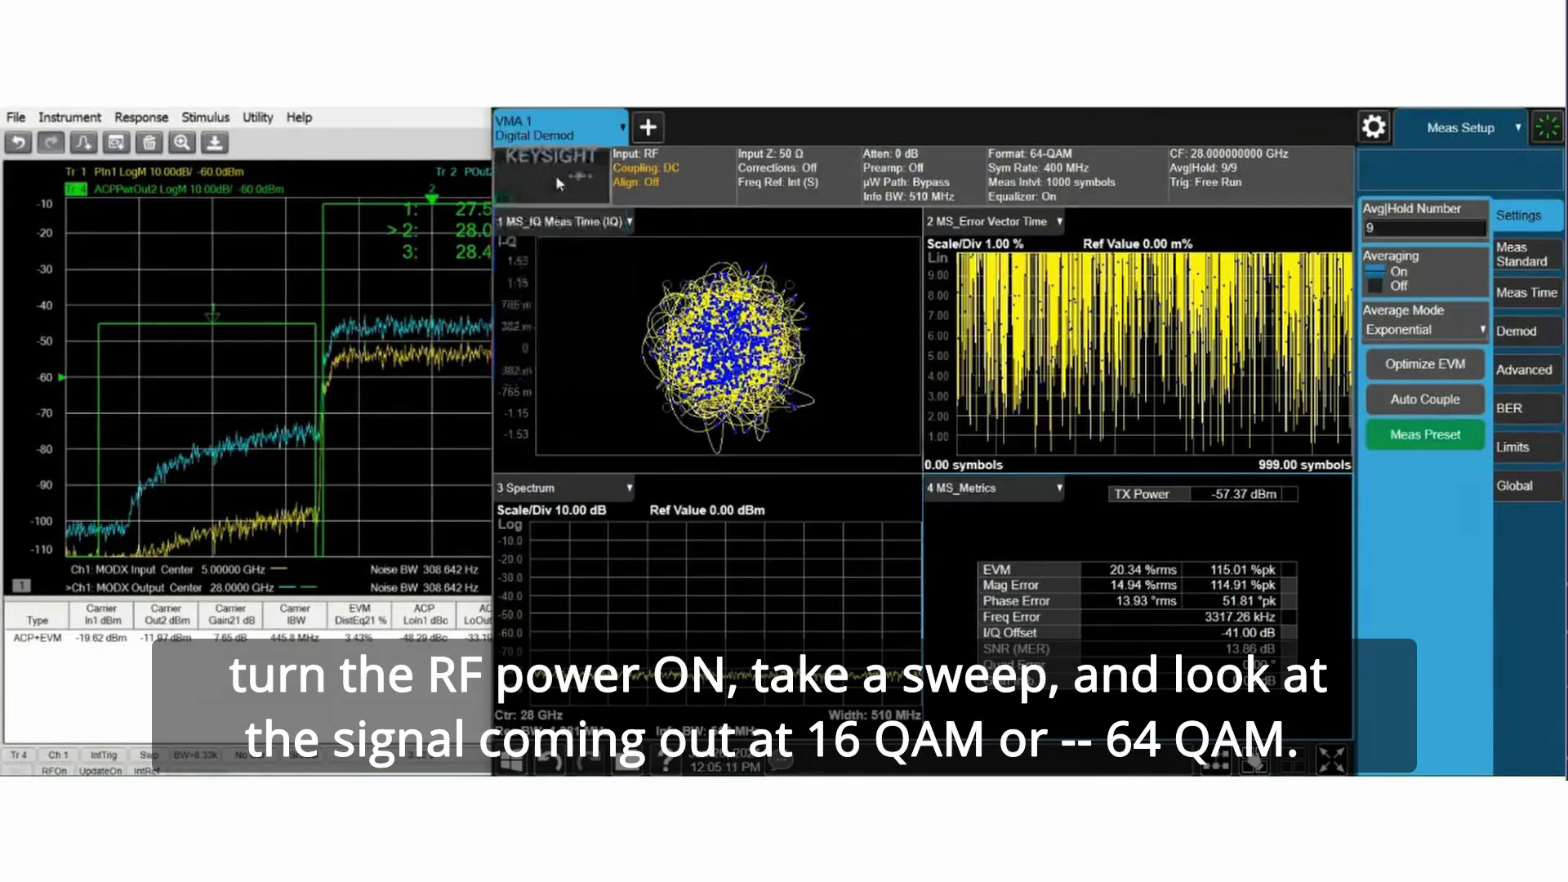
left_click(576, 175)
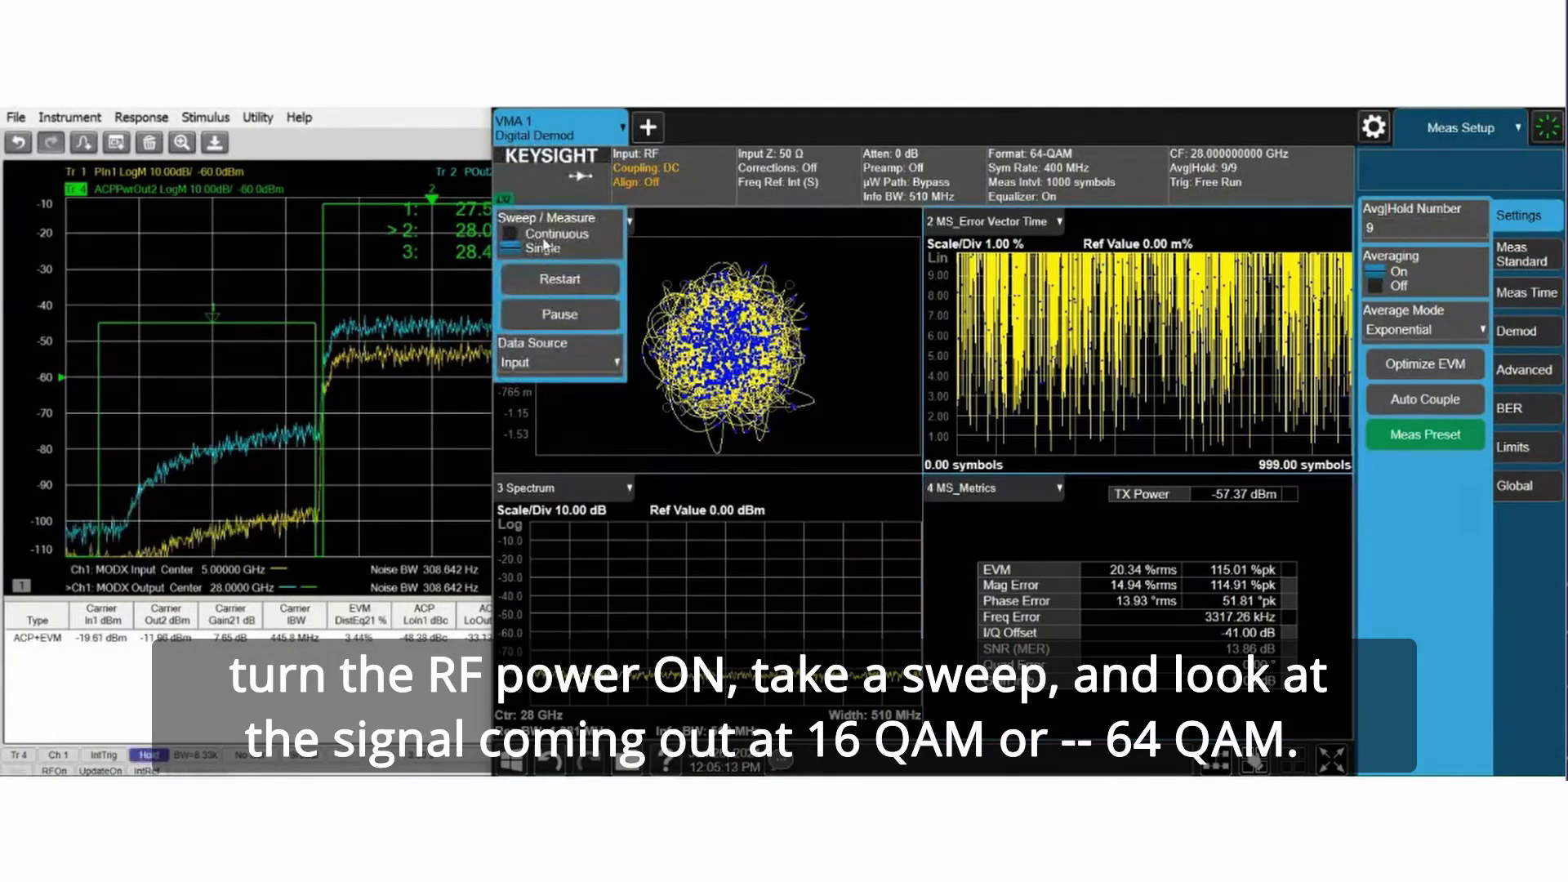
left_click(545, 236)
left_click(1127, 590)
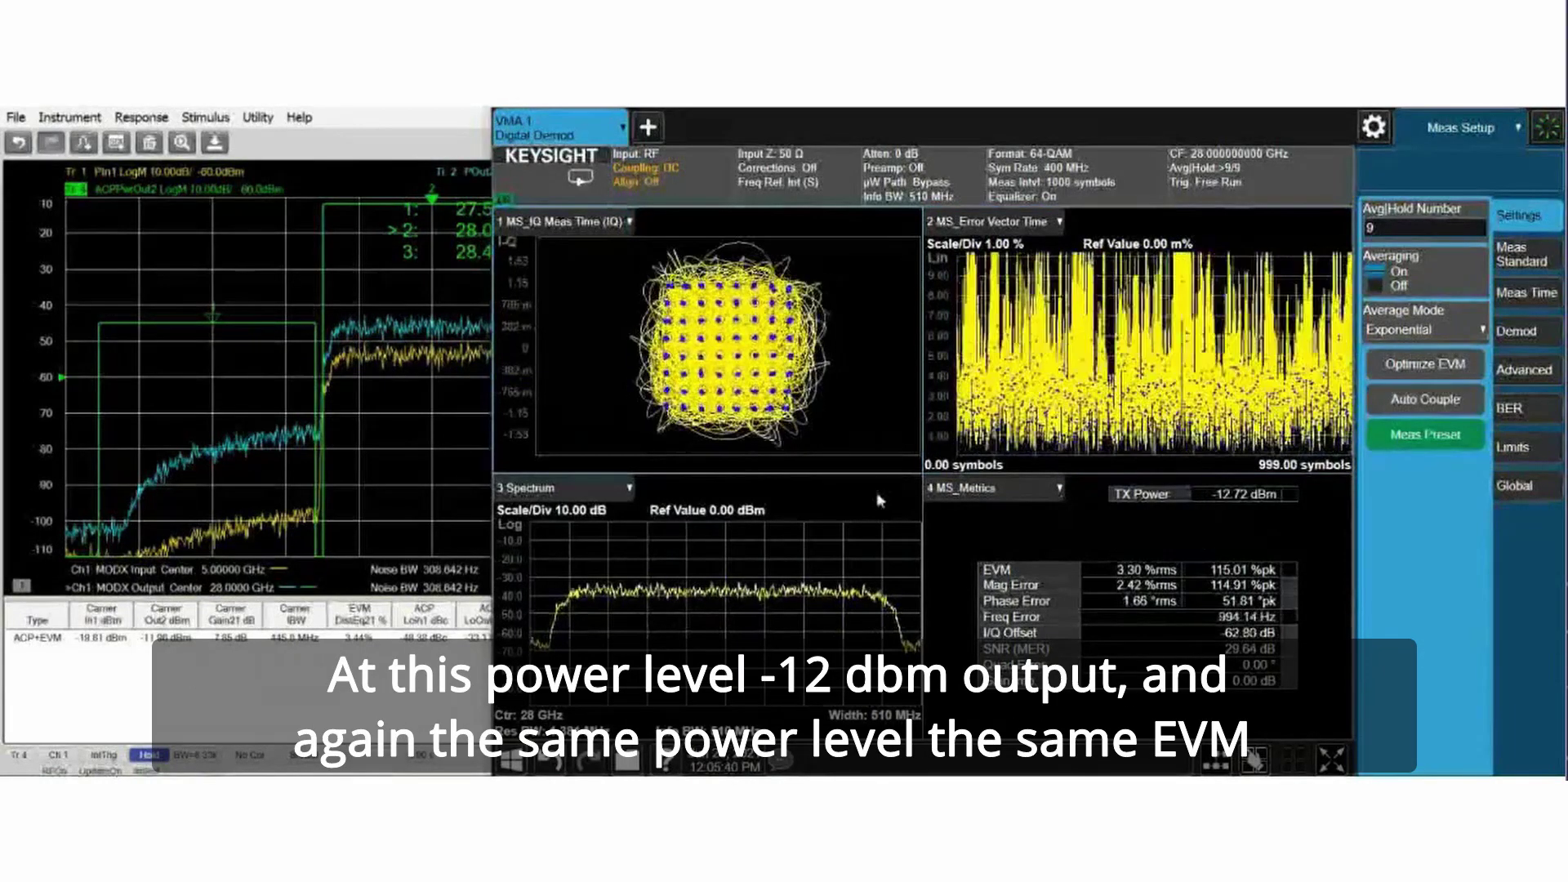
left_click(163, 726)
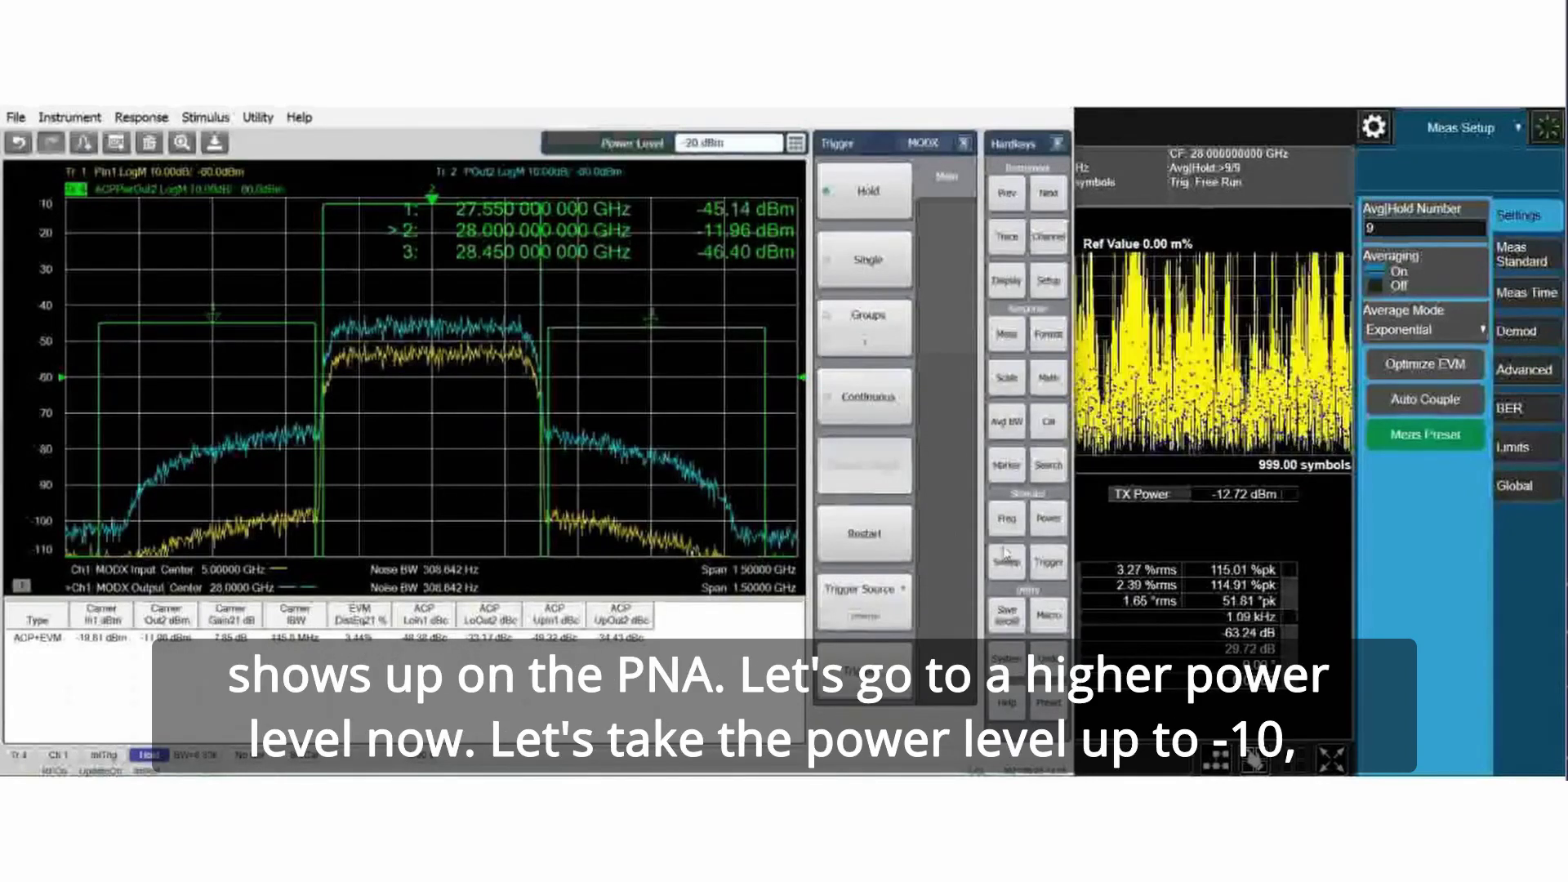
Step: Set the carrier power level to -10 dBm
left_click(1044, 524)
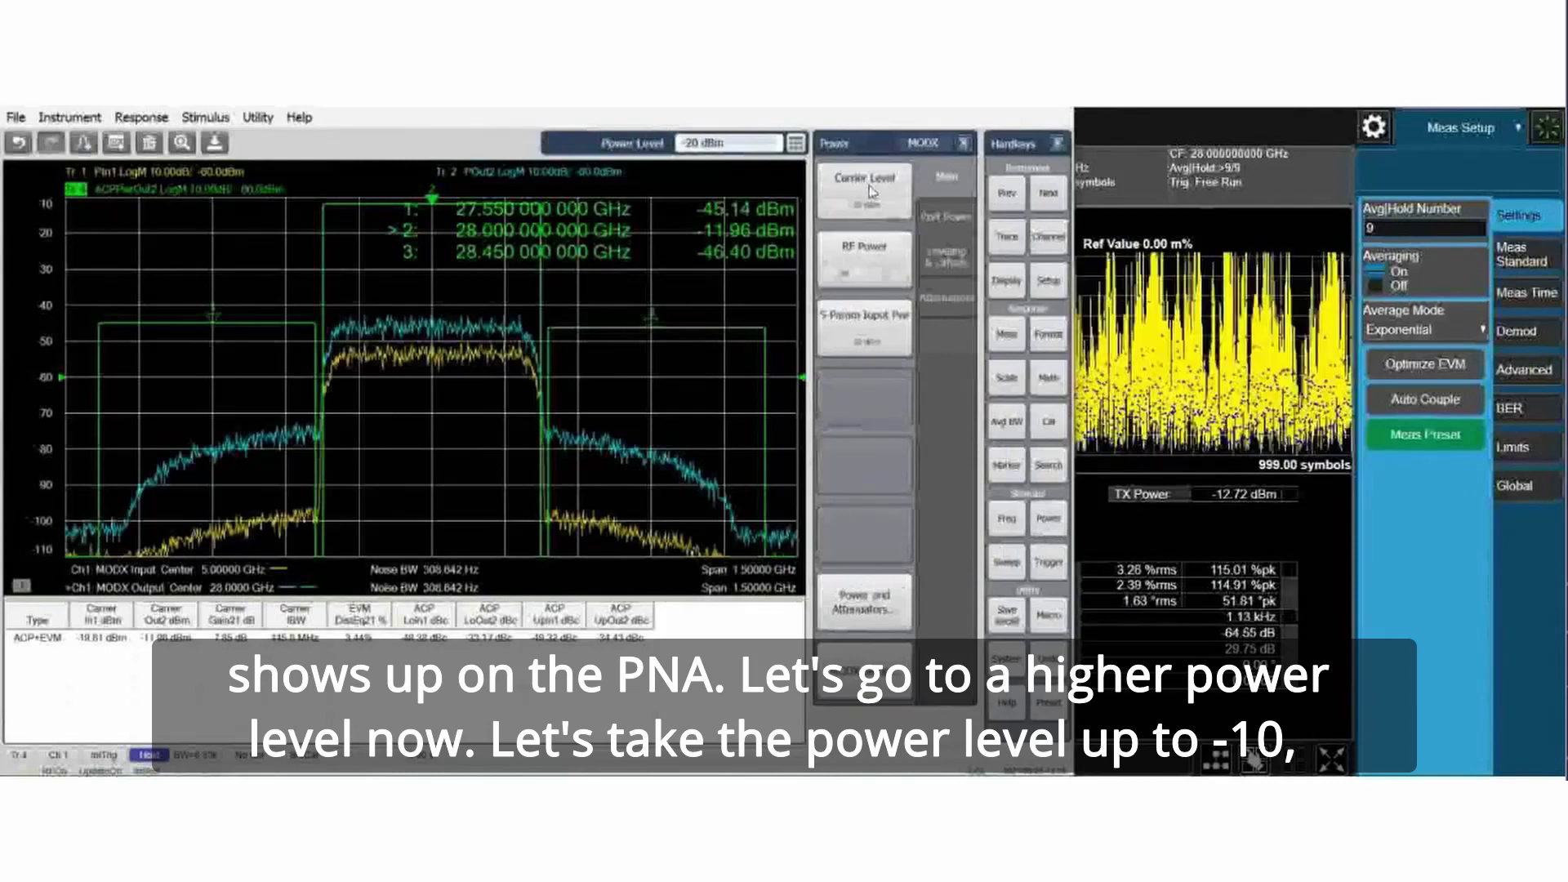
type("-10")
key("Return")
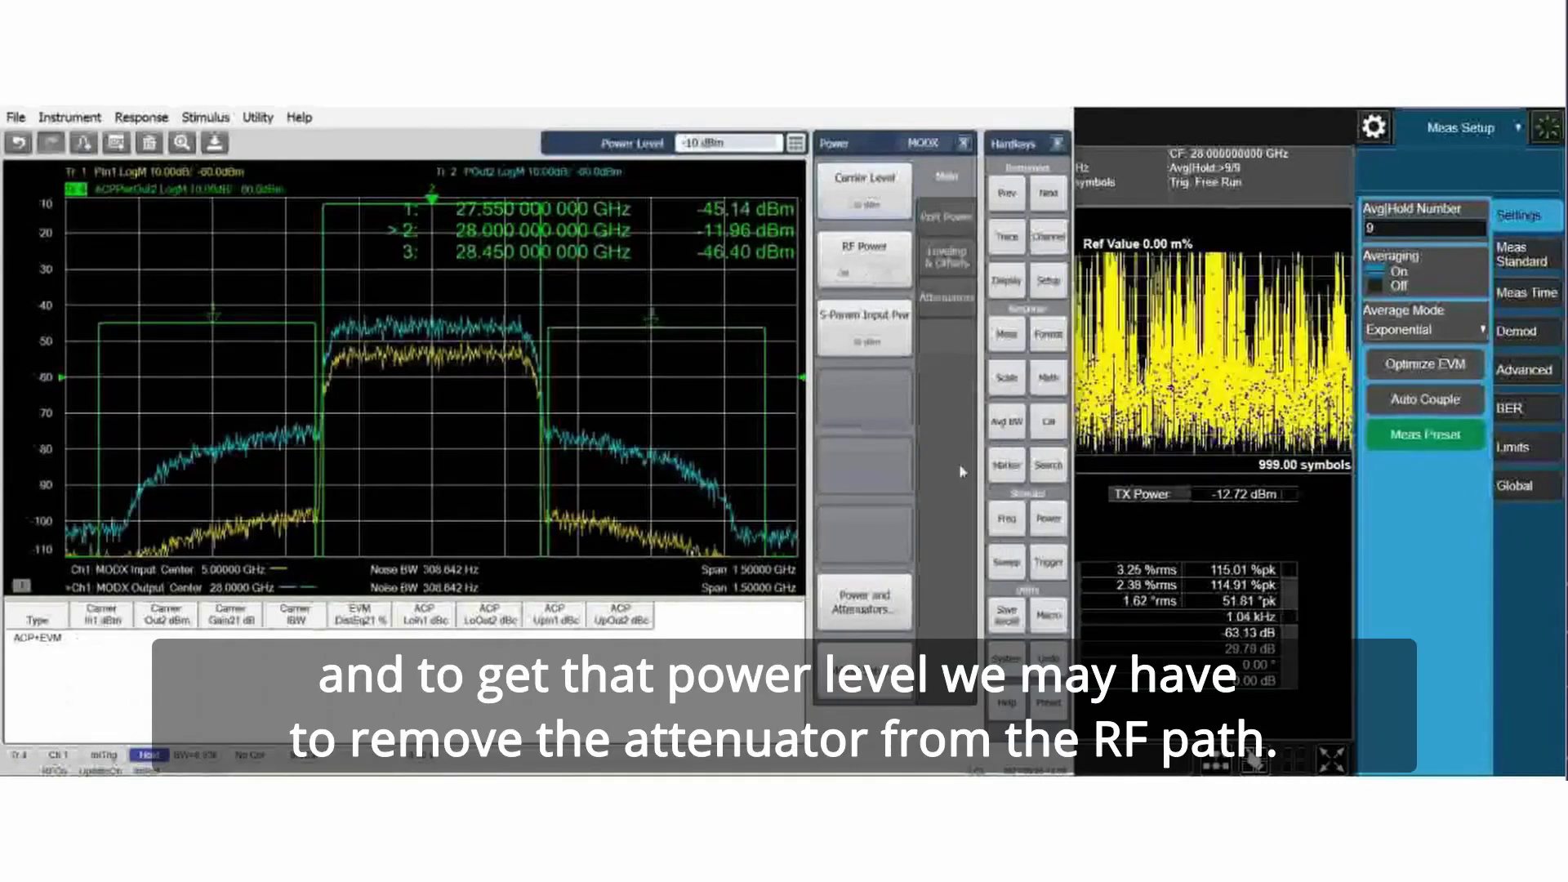
Step: Change the VNA source attenuator from 10 dB to 0 dB in the modulation distortion setup's RF Path
double_click(302, 558)
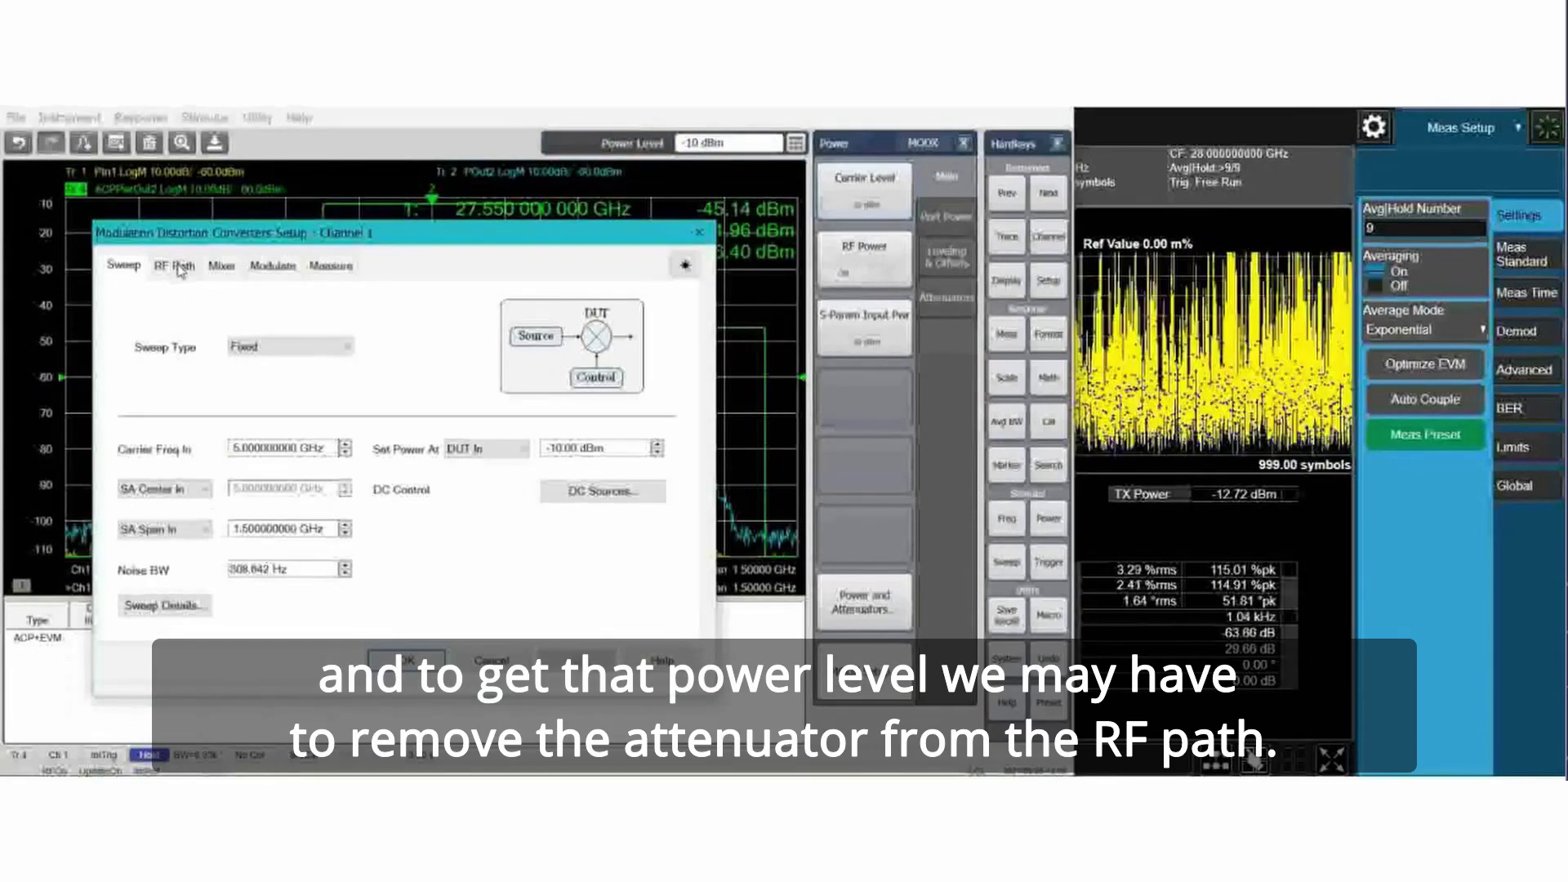
left_click(178, 268)
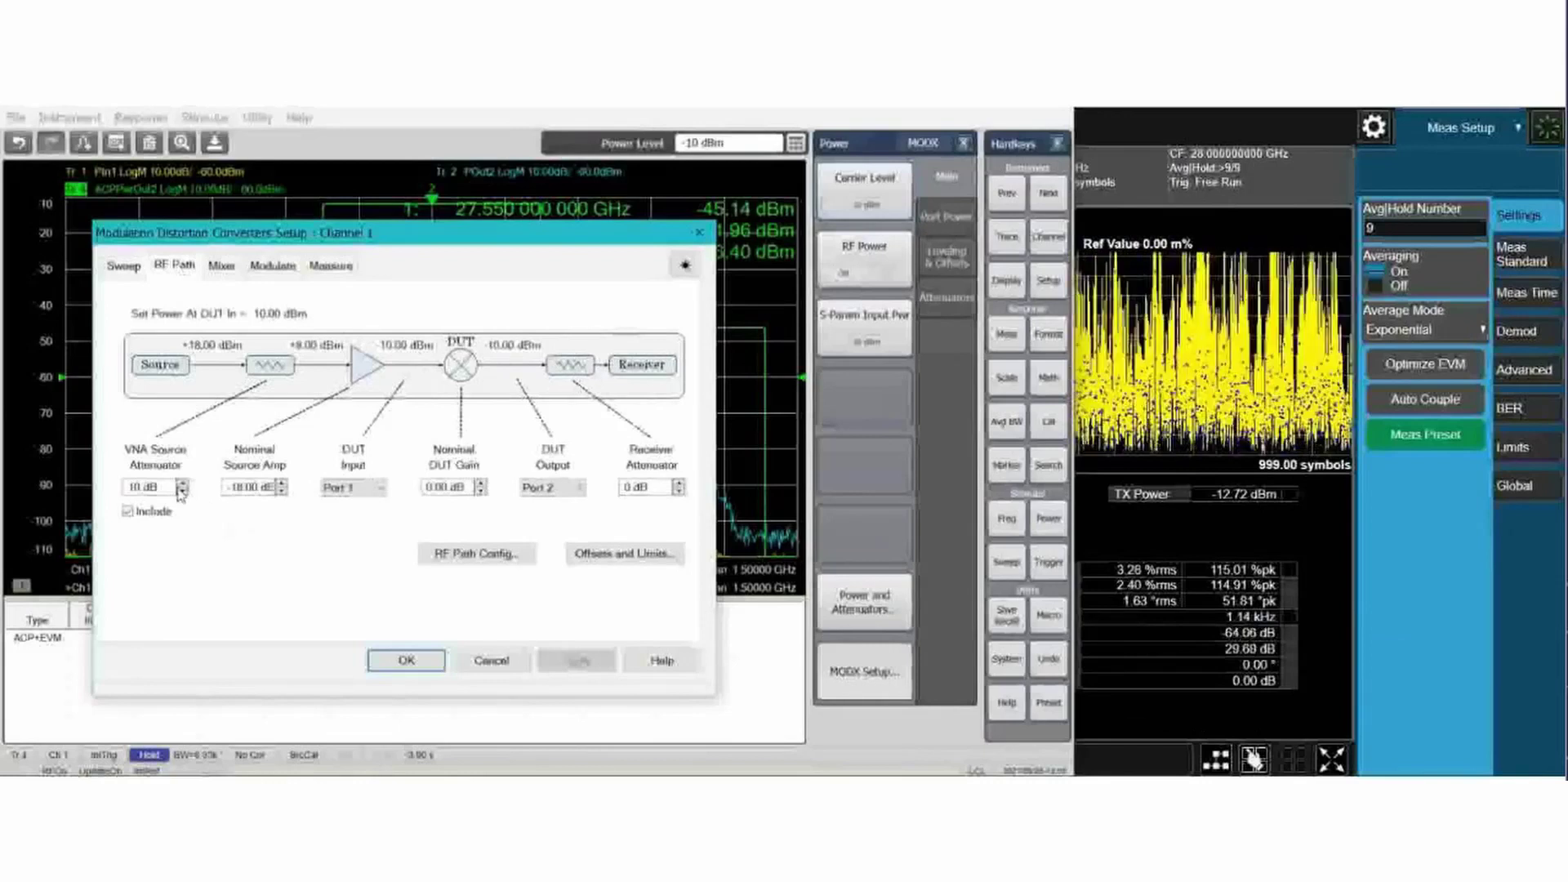
left_click(181, 491)
left_click(406, 658)
left_click(1049, 562)
Step: Take a single sweep at -10 dBm, check the UXA's 64-QAM EVM, then return to the PNA
left_click(864, 258)
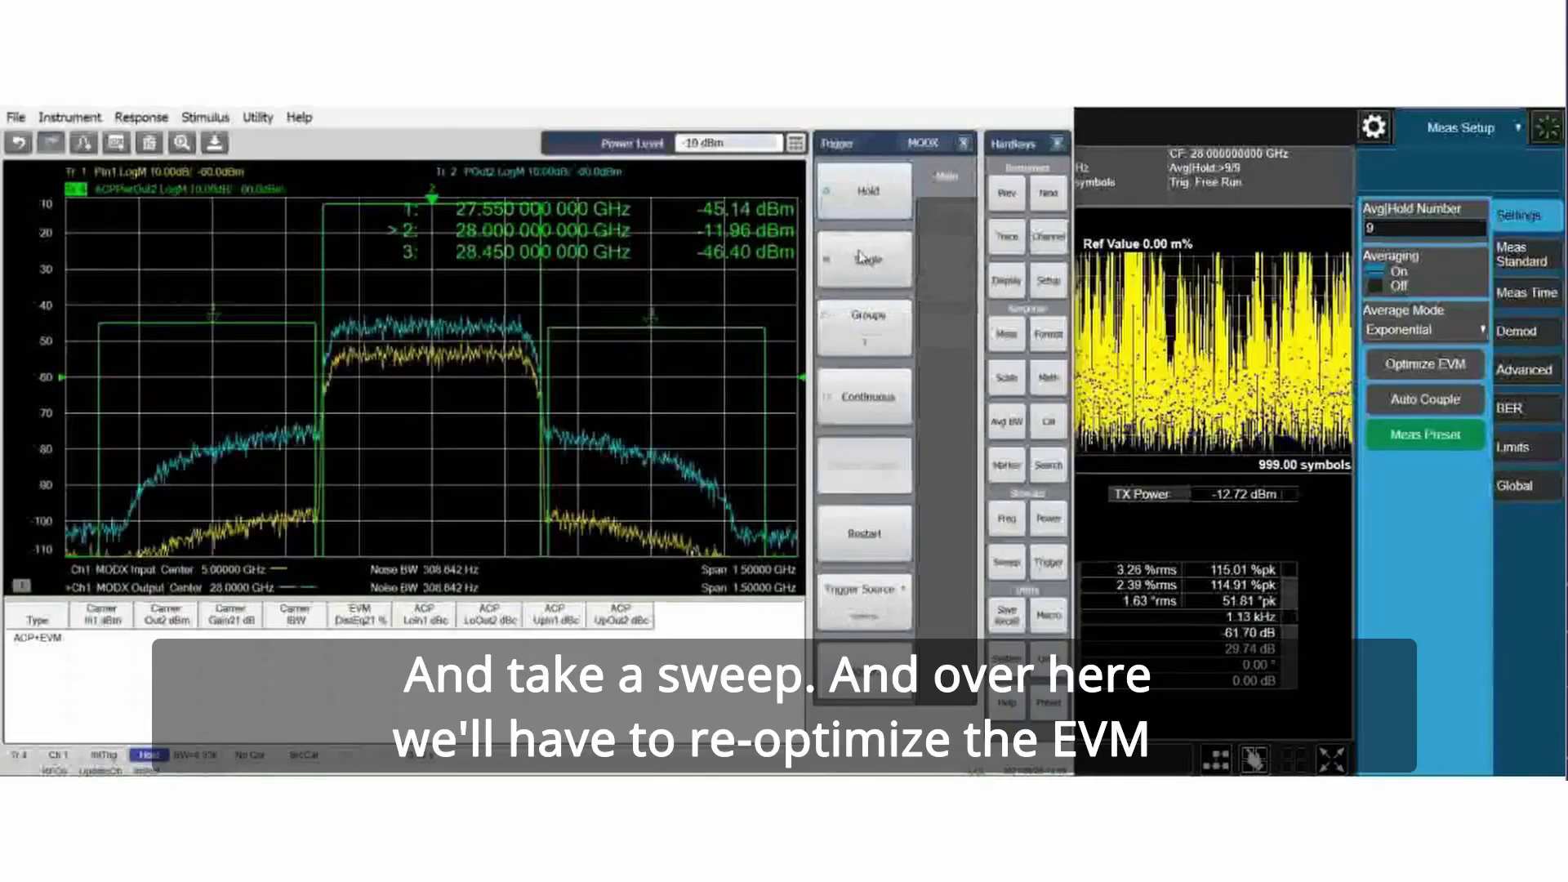
left_click(1439, 364)
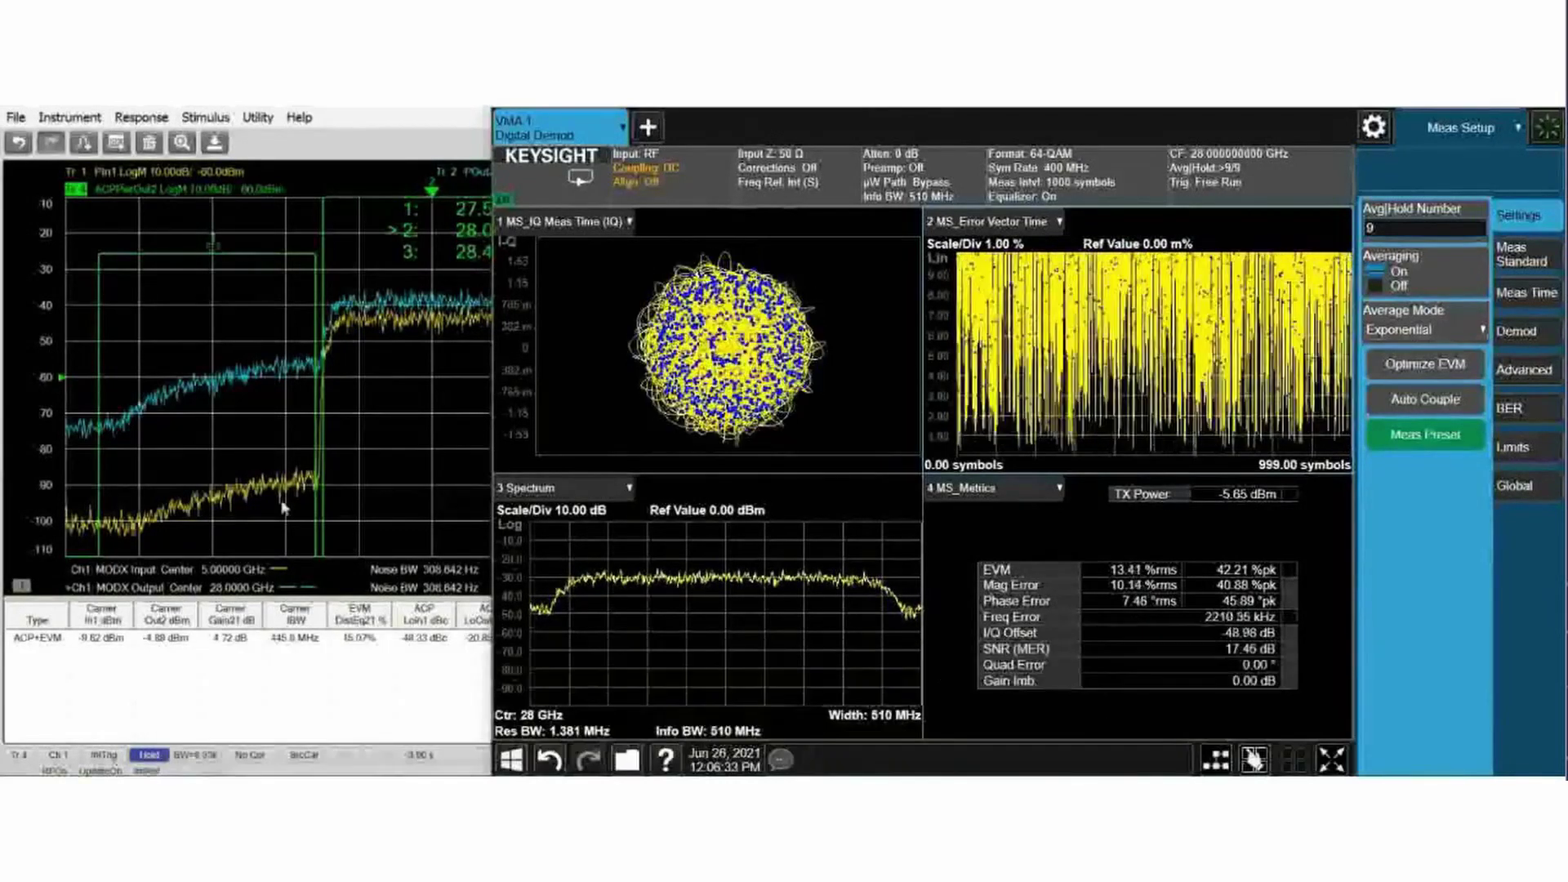
left_click(382, 455)
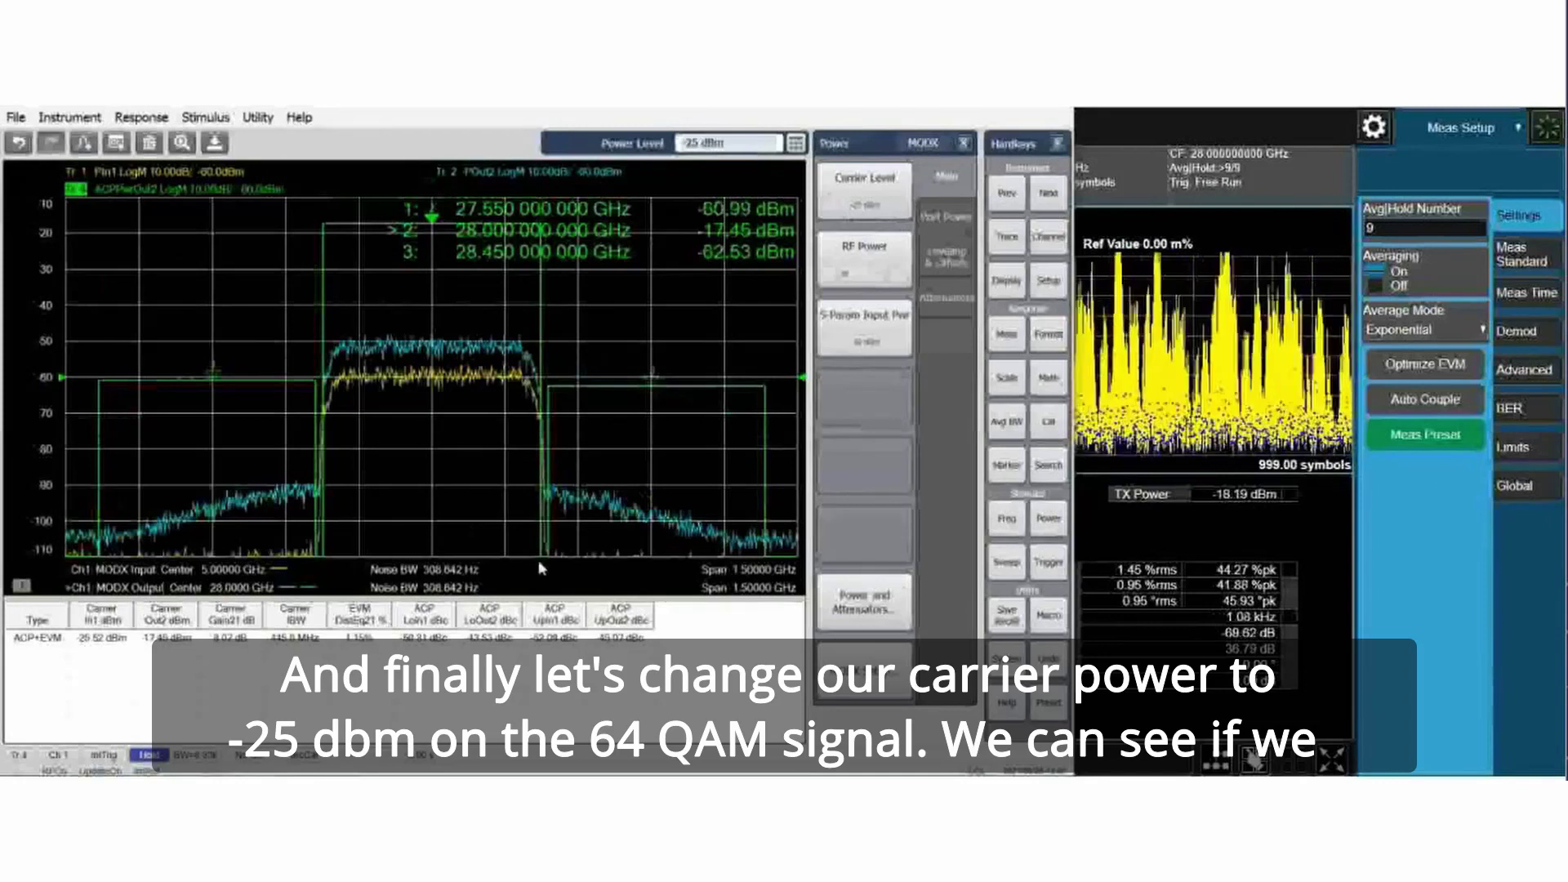
Step: Sweep the PNA continuously at -25 dBm (about 1.15% EVM) and compare with the UXA's 1.46% EVM
left_click(1042, 564)
left_click(866, 396)
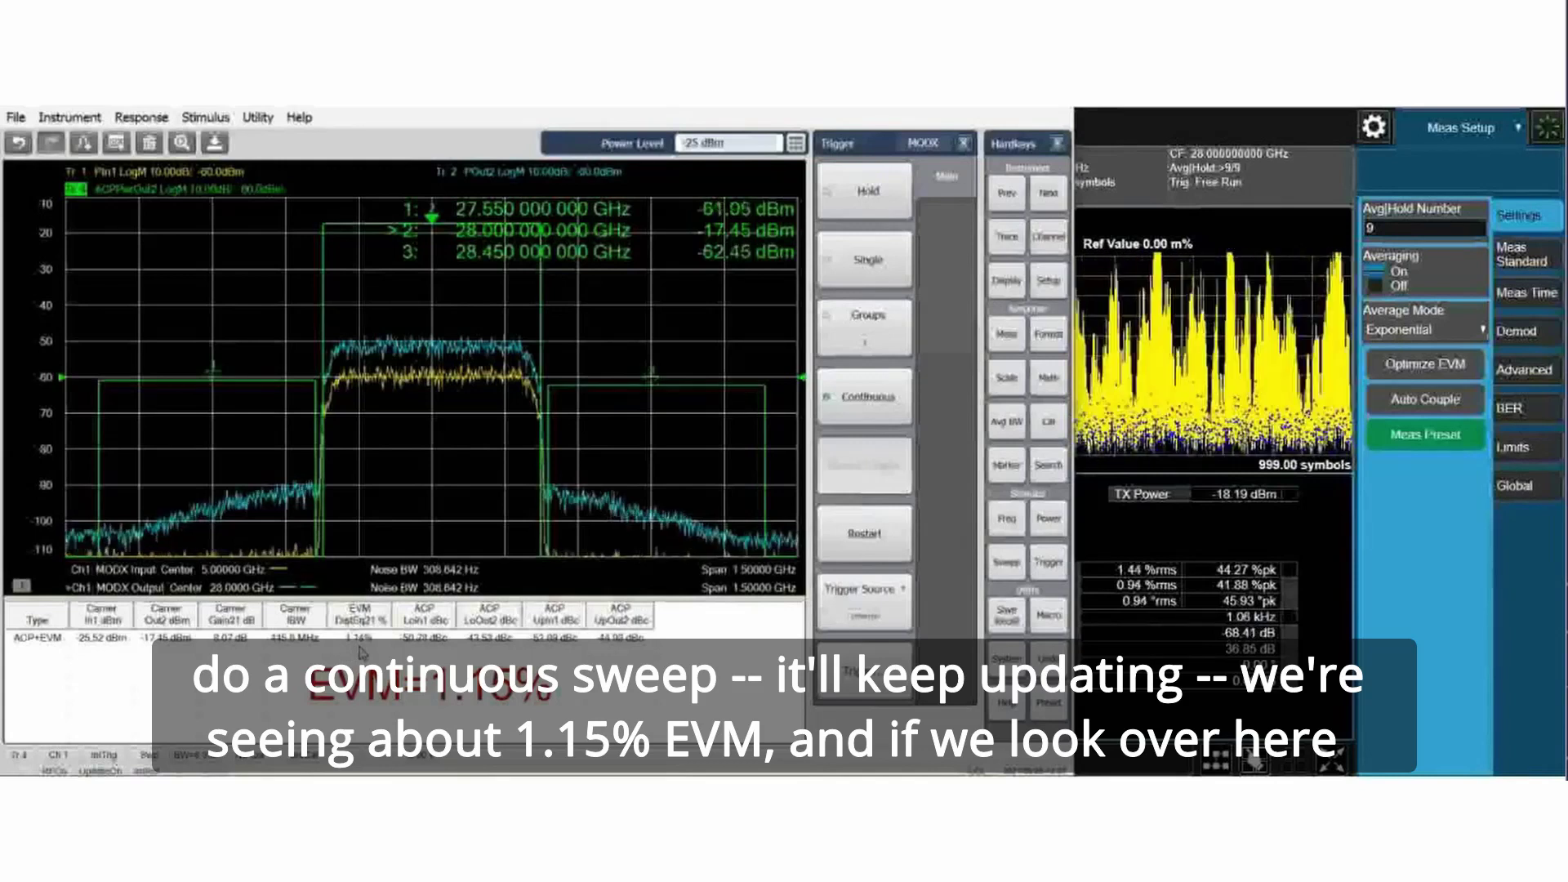
left_click(1140, 529)
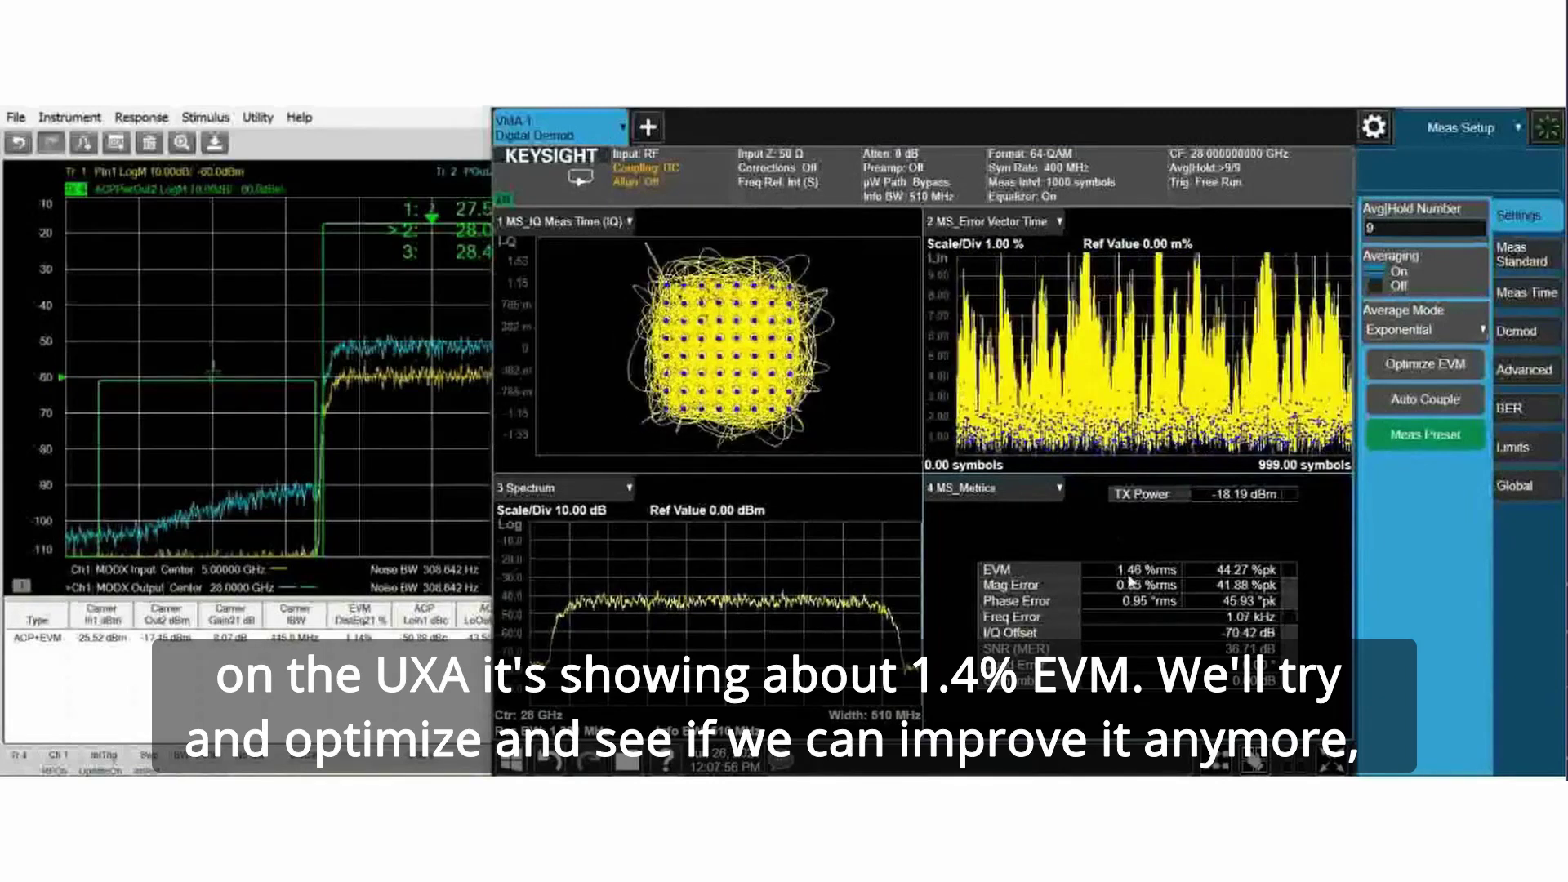
Step: Re-optimize EVM on the UXA to 1.29% rms, then bring back the PNA's 1.15% result
left_click(1450, 367)
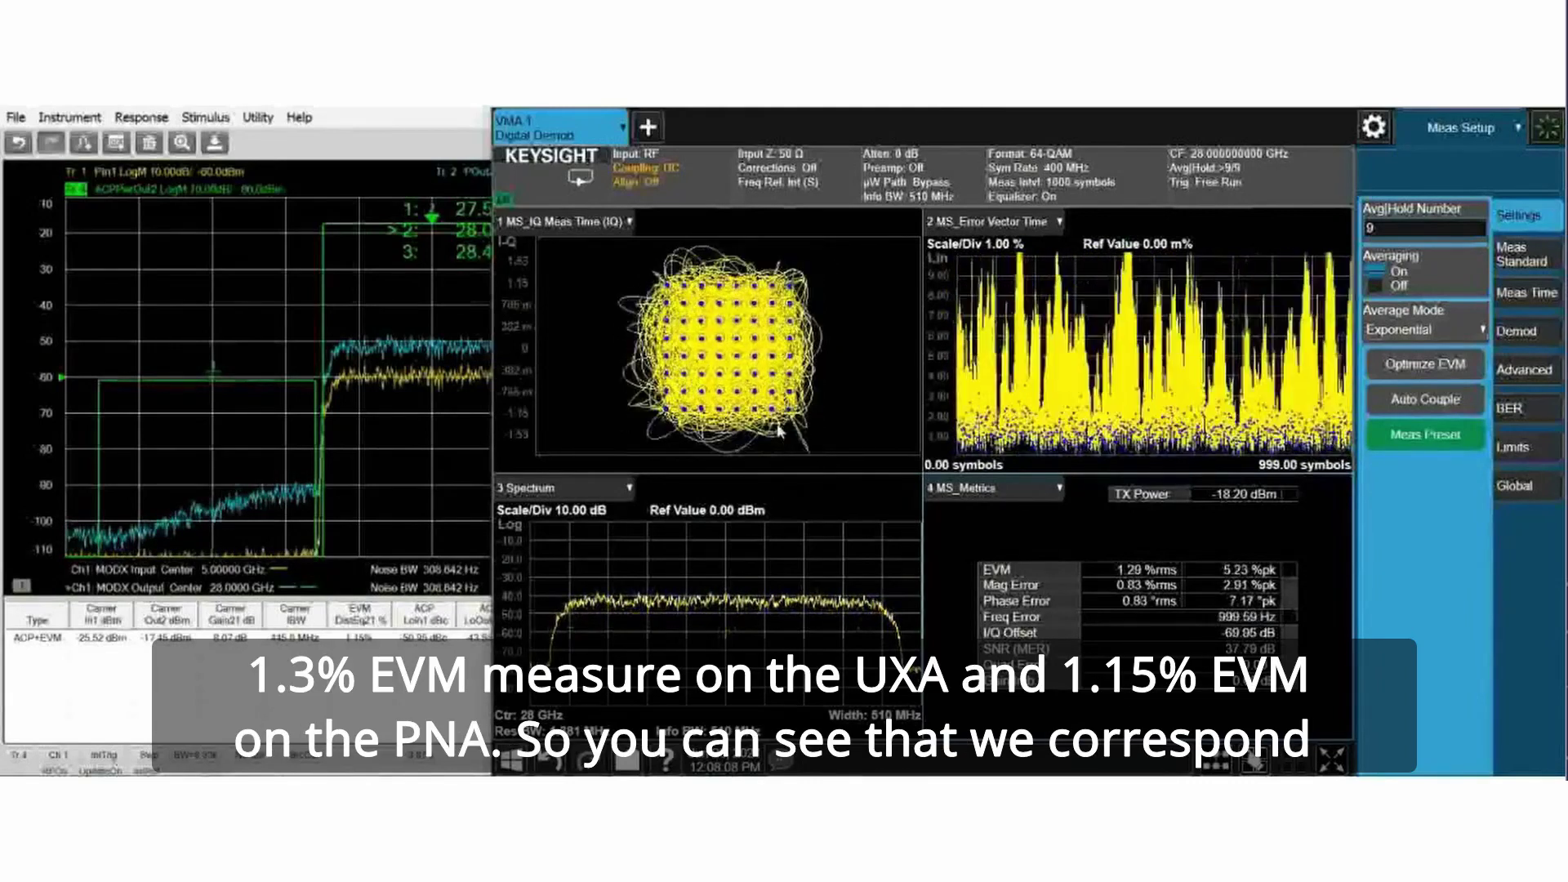
left_click(357, 656)
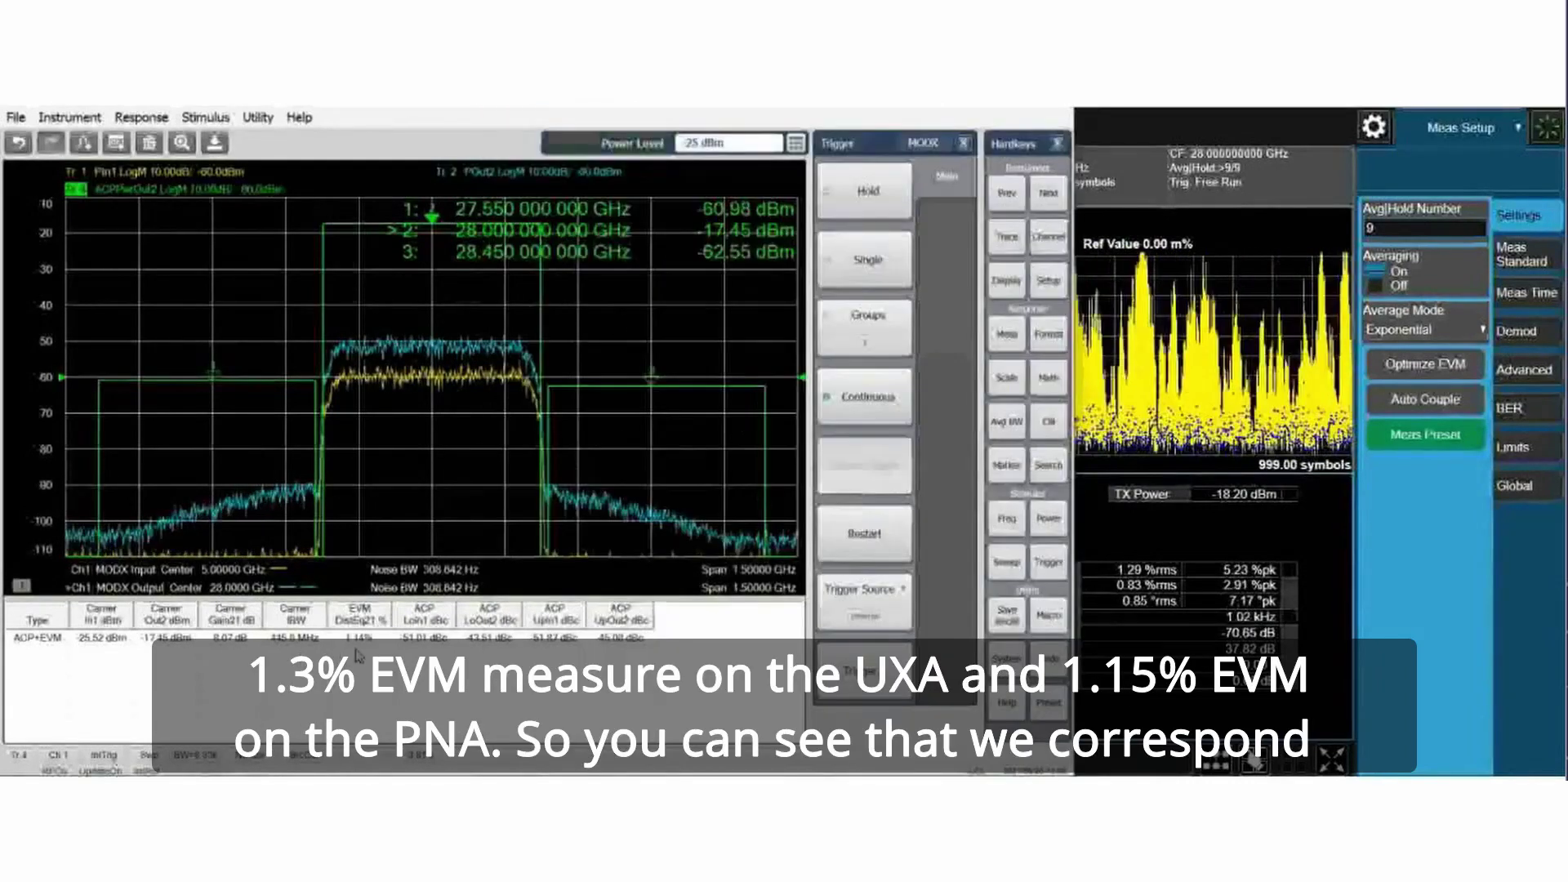